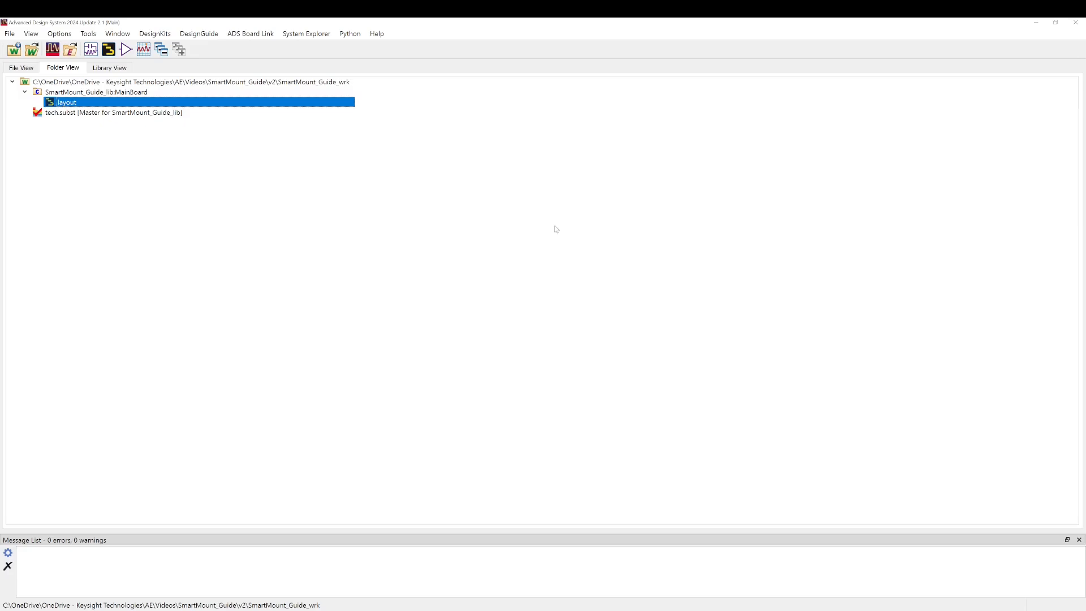
- Add the library definition file lib.defs from the MountComponent_wrk workspace to the current workspace
{"action": "left_click", "coordinate": [164, 35]}
{"action": "left_click", "coordinate": [165, 68]}
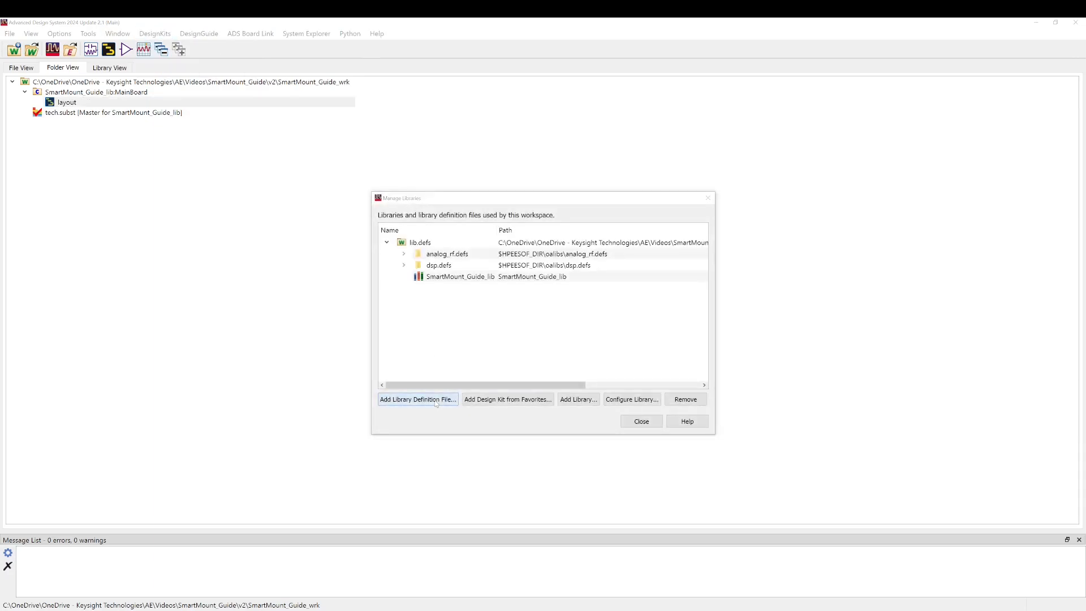
{"action": "left_click", "coordinate": [436, 399]}
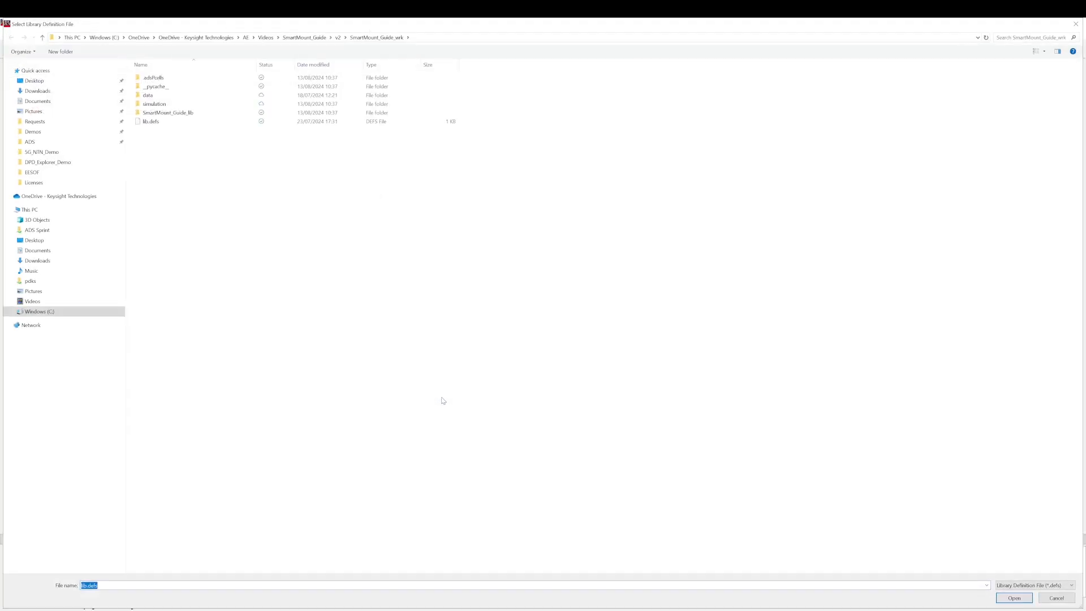
{"action": "left_click", "coordinate": [338, 37]}
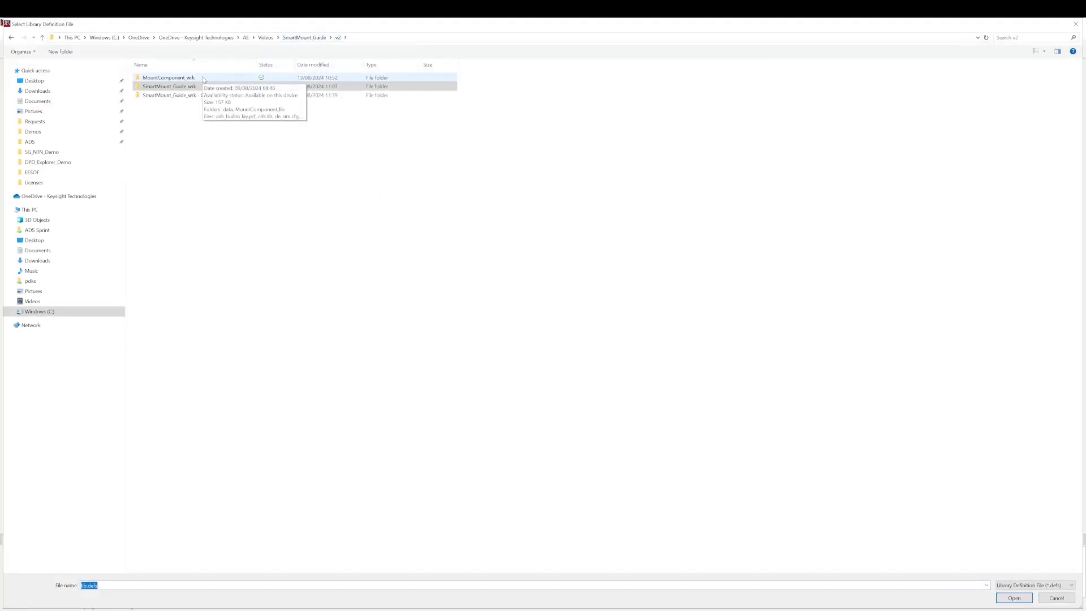
{"action": "double_click", "coordinate": [184, 80]}
{"action": "double_click", "coordinate": [152, 96]}
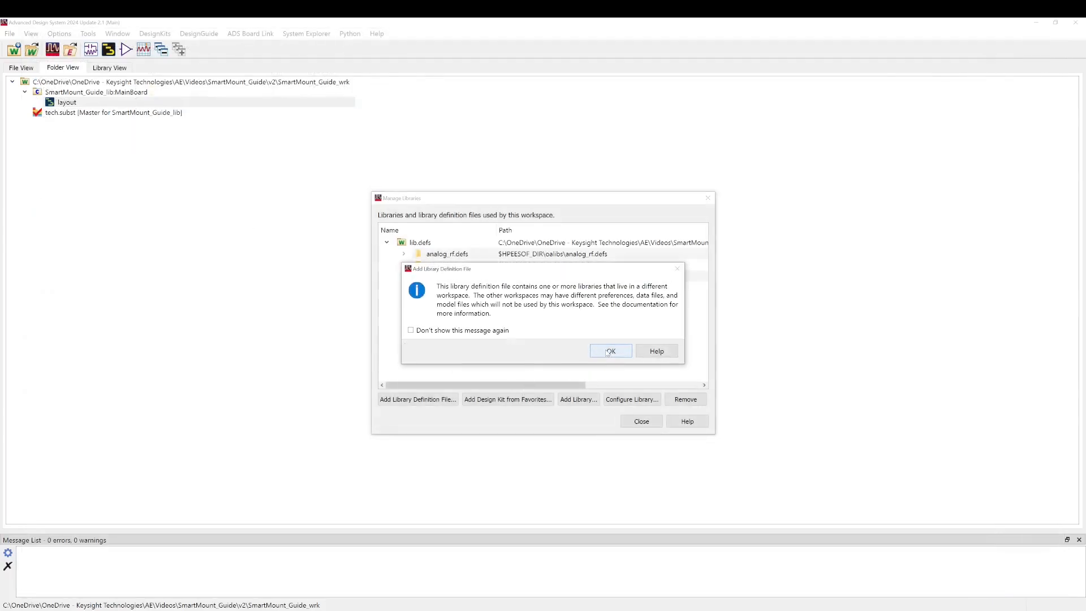
{"action": "left_click", "coordinate": [610, 352]}
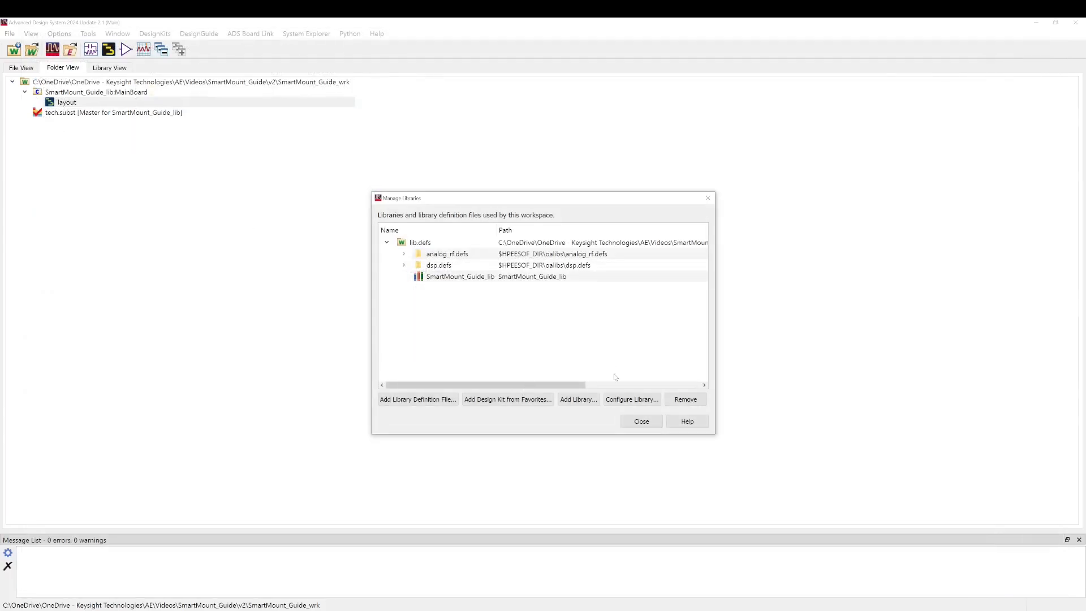
{"action": "left_click", "coordinate": [641, 422]}
- Open the Mount1 layout of MountComponent_lib, examine its component, traces and ports, and close it
{"action": "left_click", "coordinate": [25, 132]}
{"action": "left_click", "coordinate": [24, 101]}
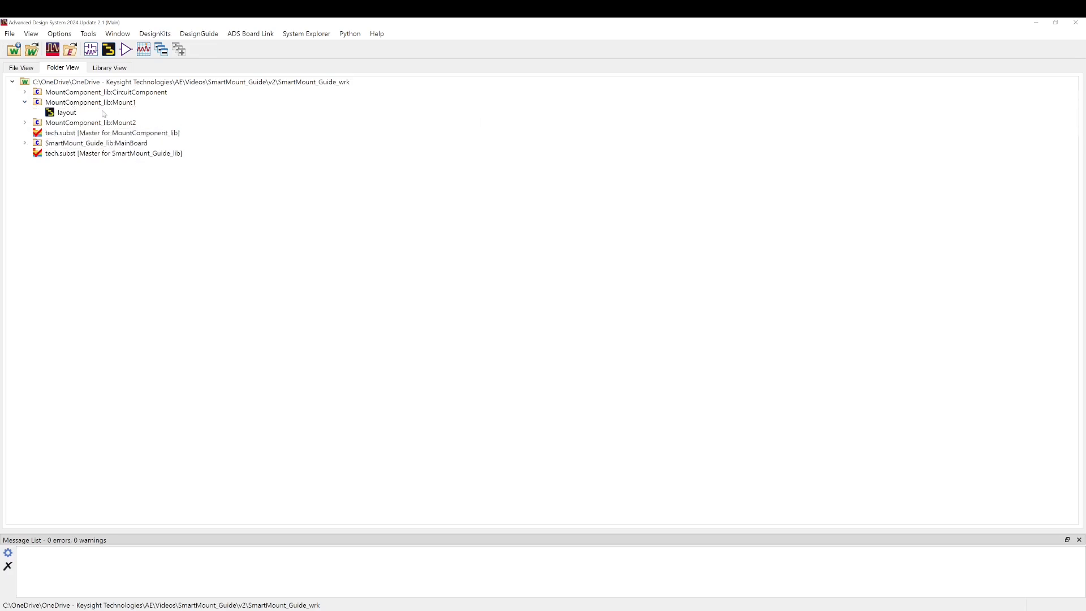
{"action": "left_click", "coordinate": [25, 123]}
{"action": "double_click", "coordinate": [66, 112]}
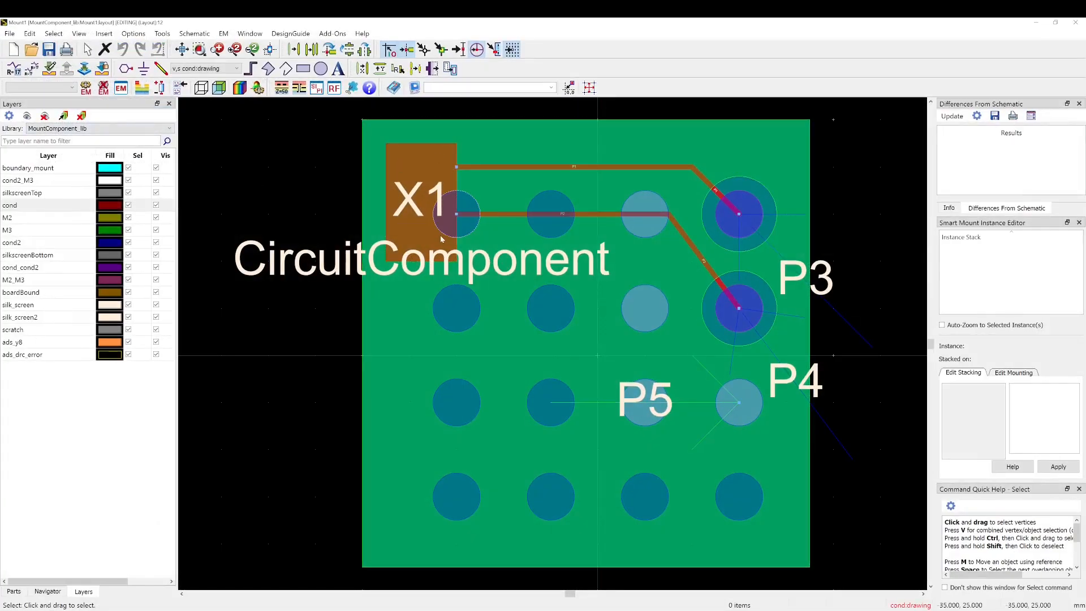
{"action": "left_click", "coordinate": [1076, 23]}
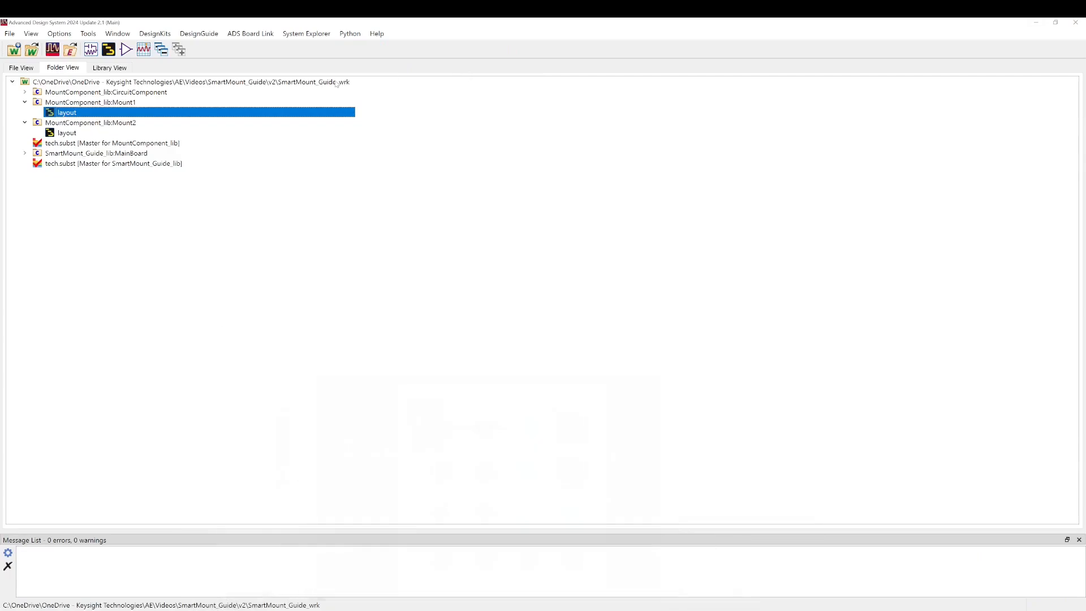
- Open the Mount2 layout of MountComponent_lib to examine its component and ports, and close it
{"action": "double_click", "coordinate": [91, 135]}
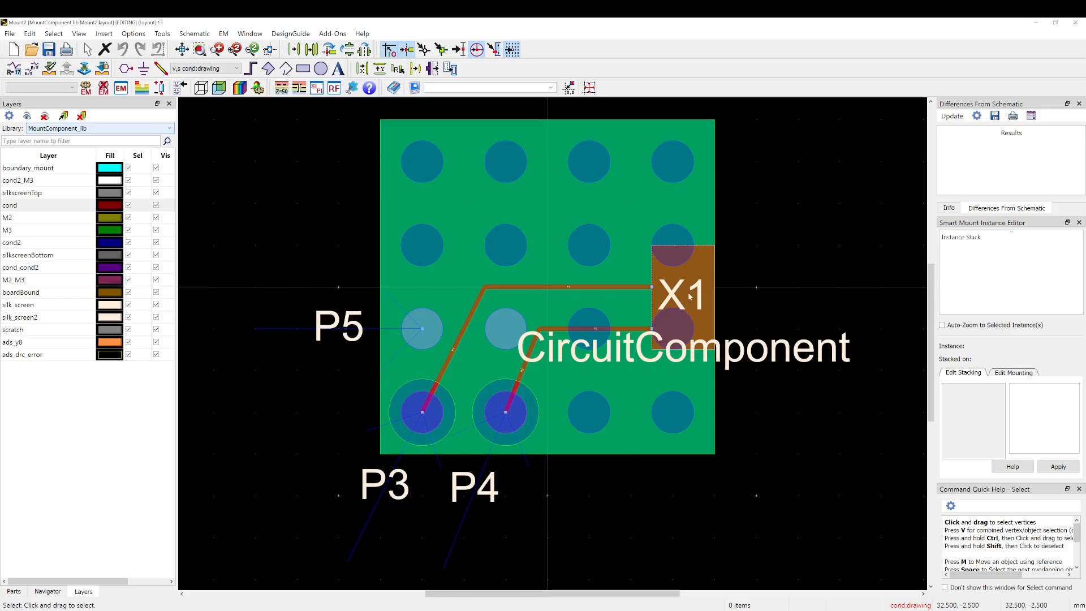
{"action": "left_click", "coordinate": [1075, 22]}
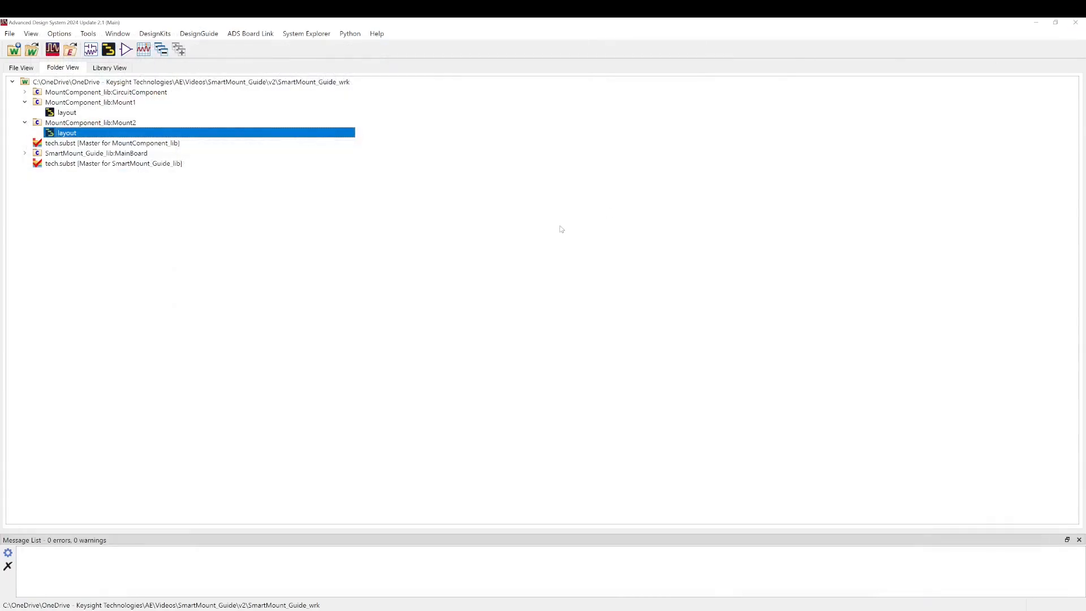
{"action": "left_click", "coordinate": [25, 102]}
{"action": "left_click", "coordinate": [25, 112]}
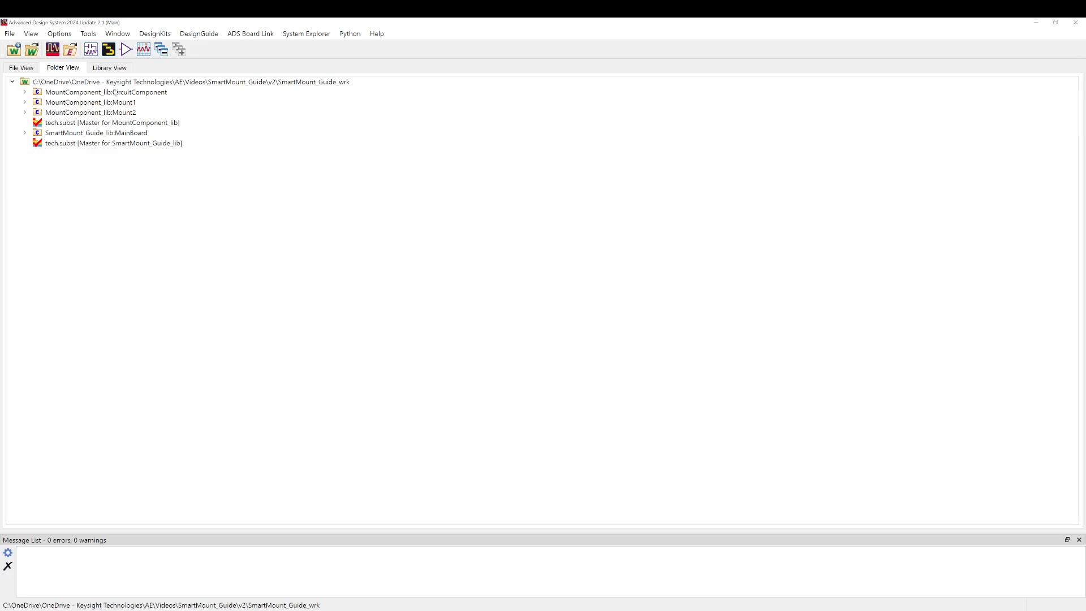
- Review the default smart mount settings in the nested technology of MountComponent_lib
{"action": "left_click", "coordinate": [109, 68]}
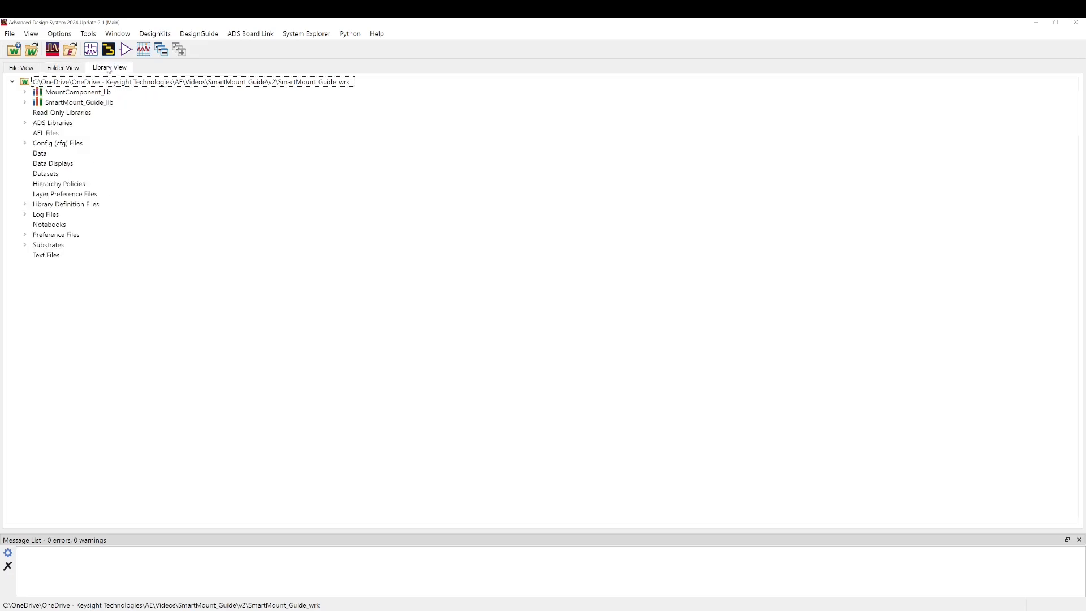
{"action": "right_click", "coordinate": [62, 95]}
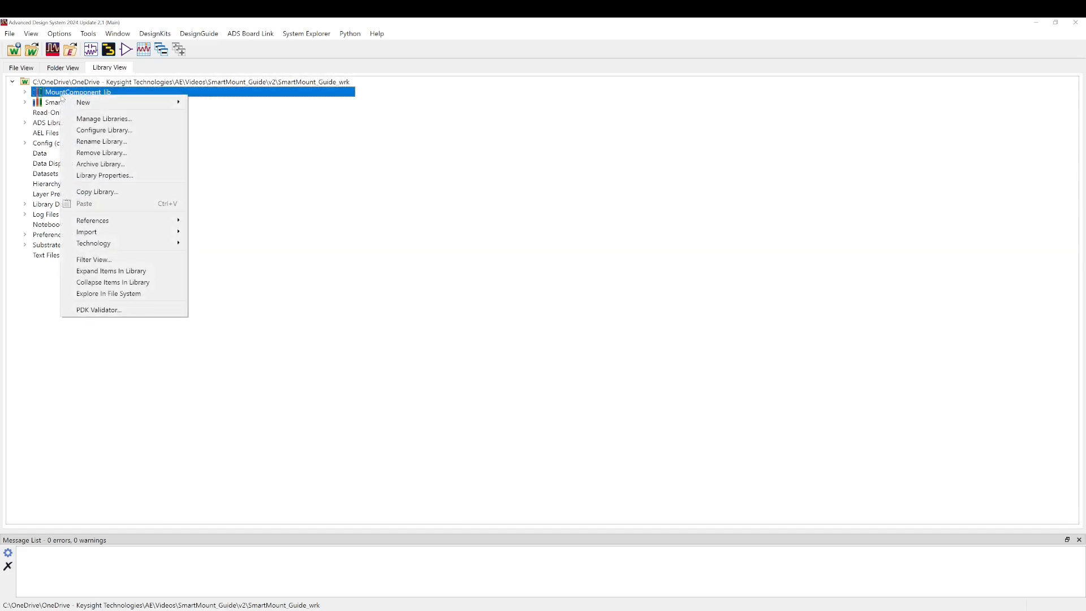
{"action": "mouse_move", "coordinate": [180, 243]}
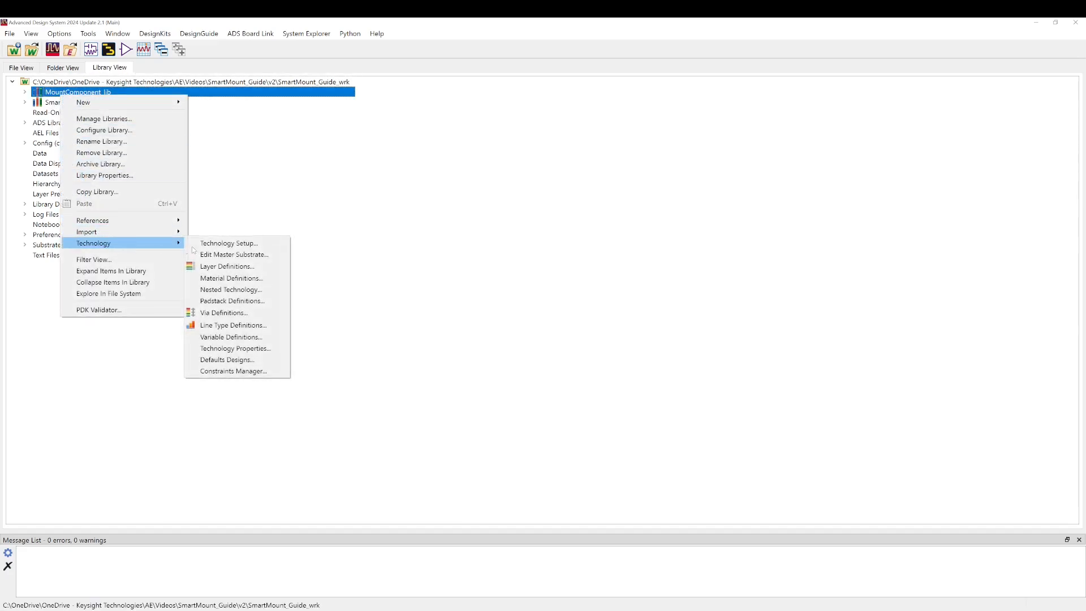
{"action": "left_click", "coordinate": [278, 290]}
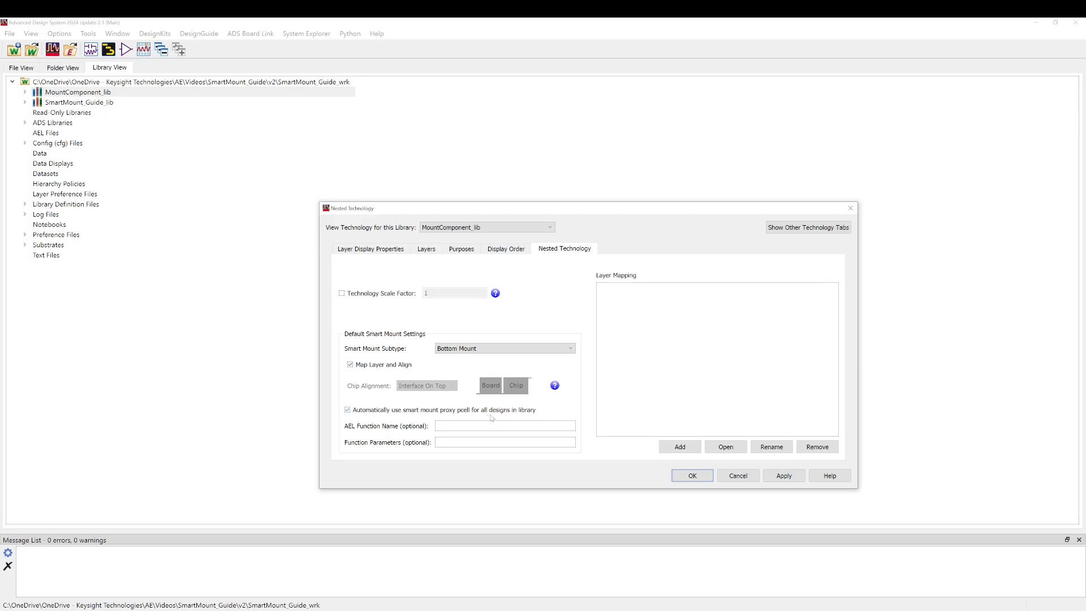
{"action": "left_click", "coordinate": [707, 480]}
- Open the master substrate of SmartMount_Guide_lib and insert a substrate layer beneath the uppermost air layer
{"action": "left_click", "coordinate": [51, 67]}
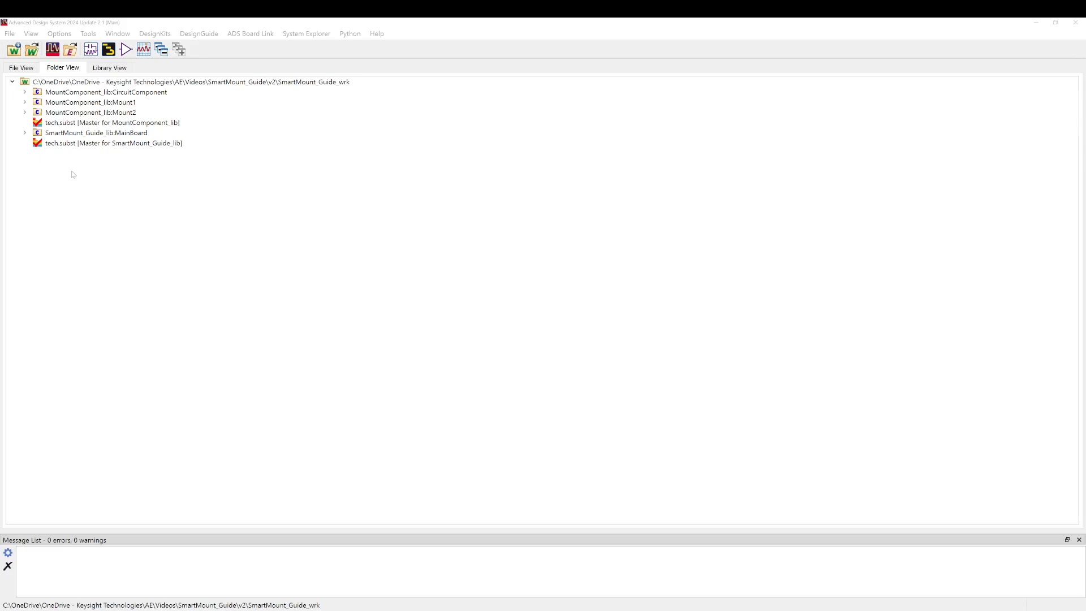
{"action": "double_click", "coordinate": [82, 143]}
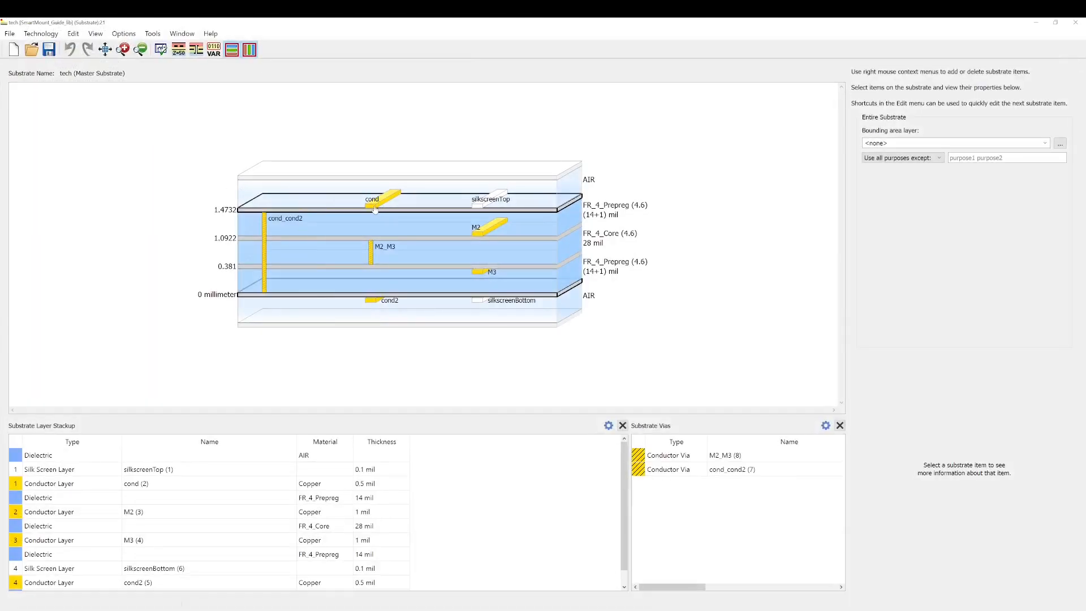
{"action": "mouse_move", "coordinate": [375, 209]}
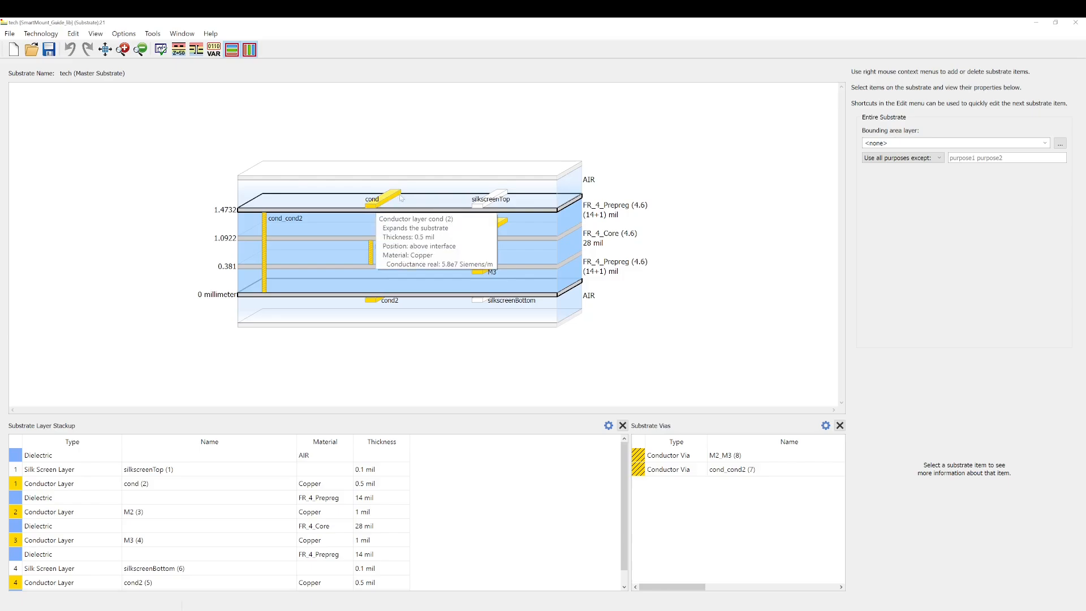
{"action": "left_click", "coordinate": [438, 199]}
{"action": "right_click", "coordinate": [438, 199]}
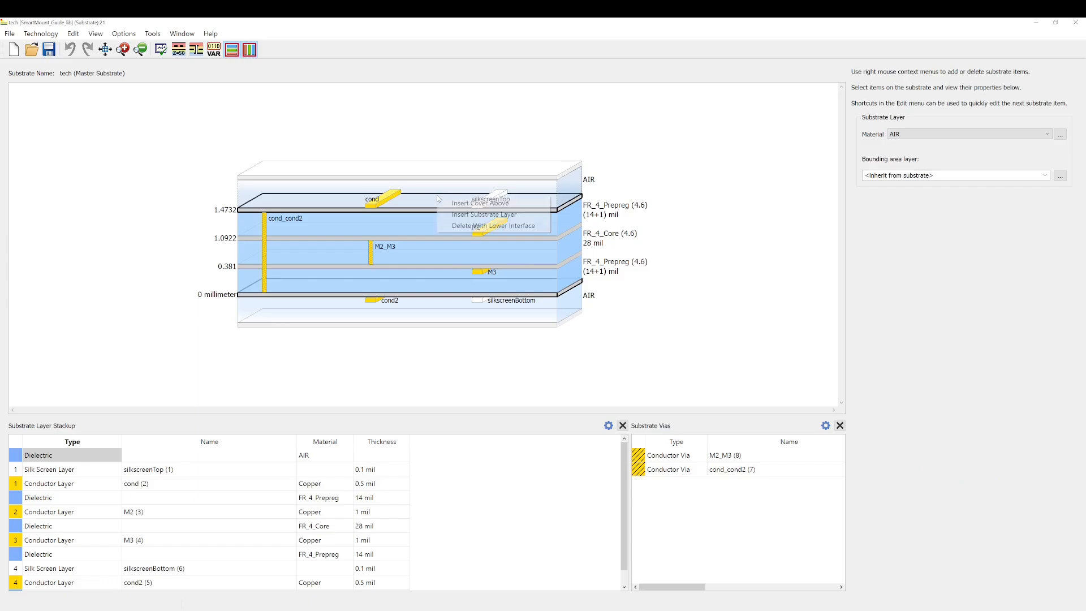
{"action": "left_click", "coordinate": [494, 217]}
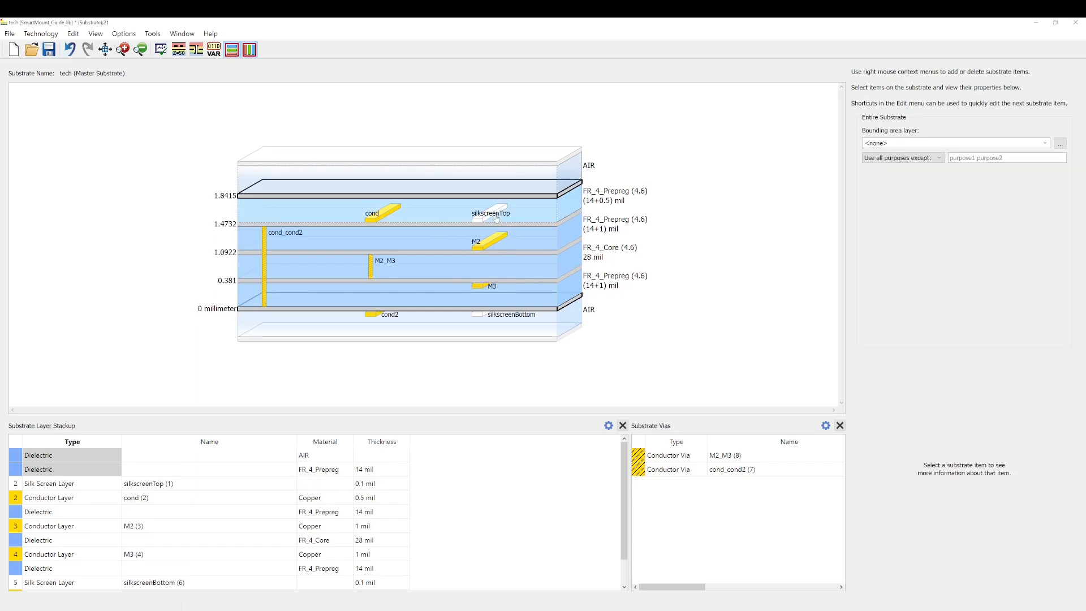
- Set the inserted substrate layer's material to AIR and its thickness to 200 mil
{"action": "mouse_move", "coordinate": [489, 221]}
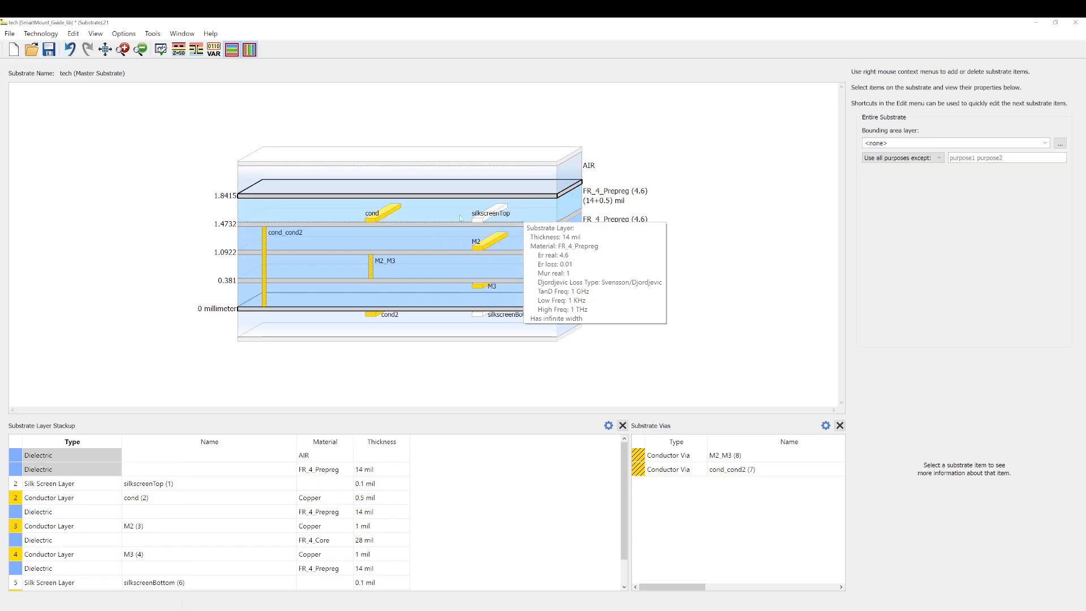
{"action": "left_click", "coordinate": [542, 204]}
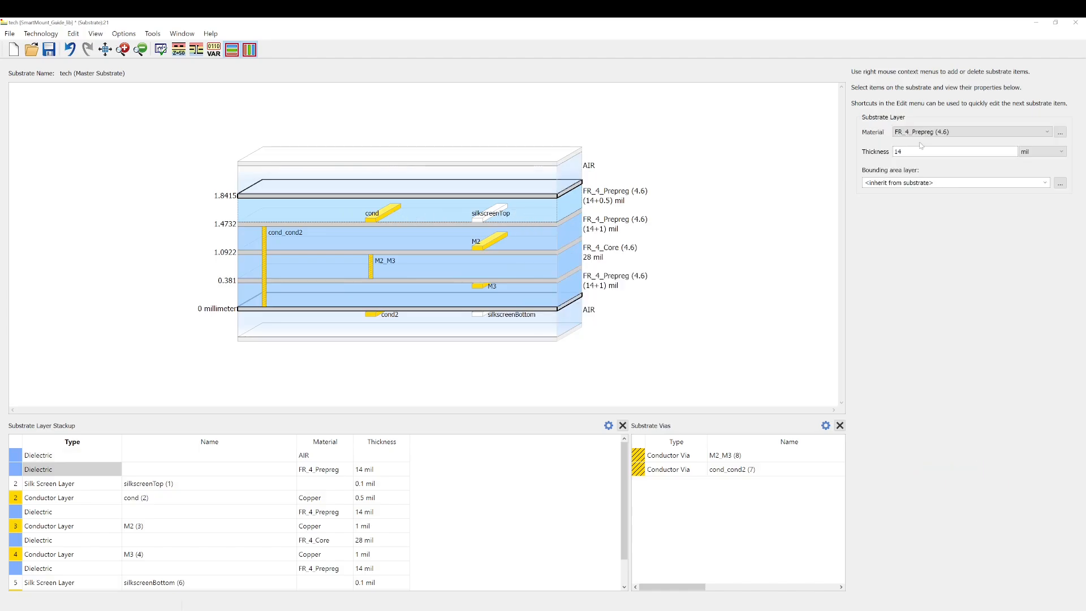
{"action": "left_click", "coordinate": [1020, 133]}
{"action": "left_click", "coordinate": [990, 146]}
{"action": "double_click", "coordinate": [907, 153]}
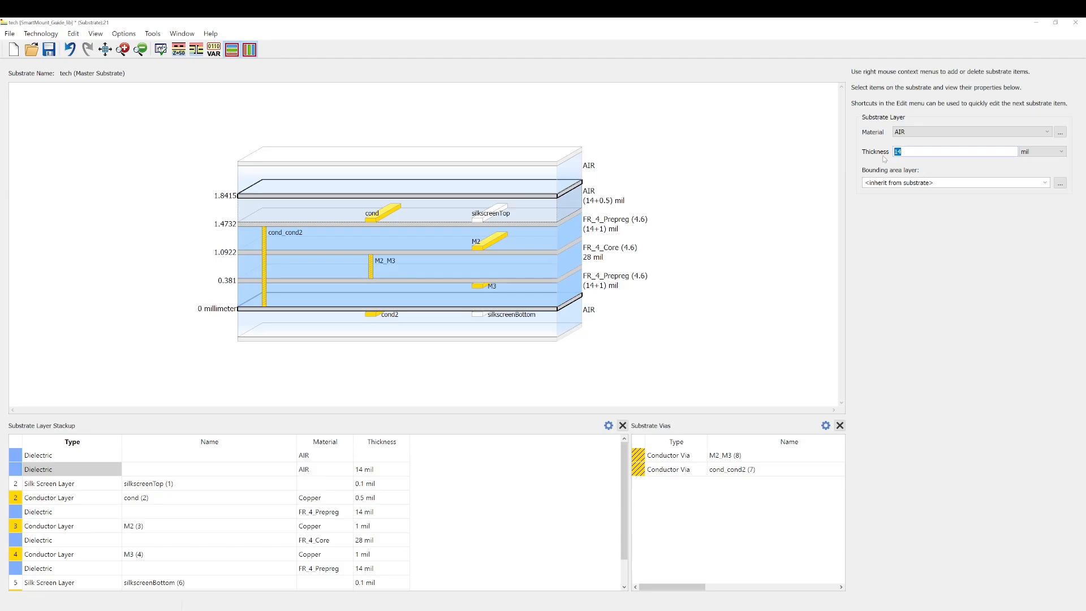
{"action": "type", "text": "200"}
{"action": "key", "text": "Return"}
{"action": "left_click", "coordinate": [725, 230]}
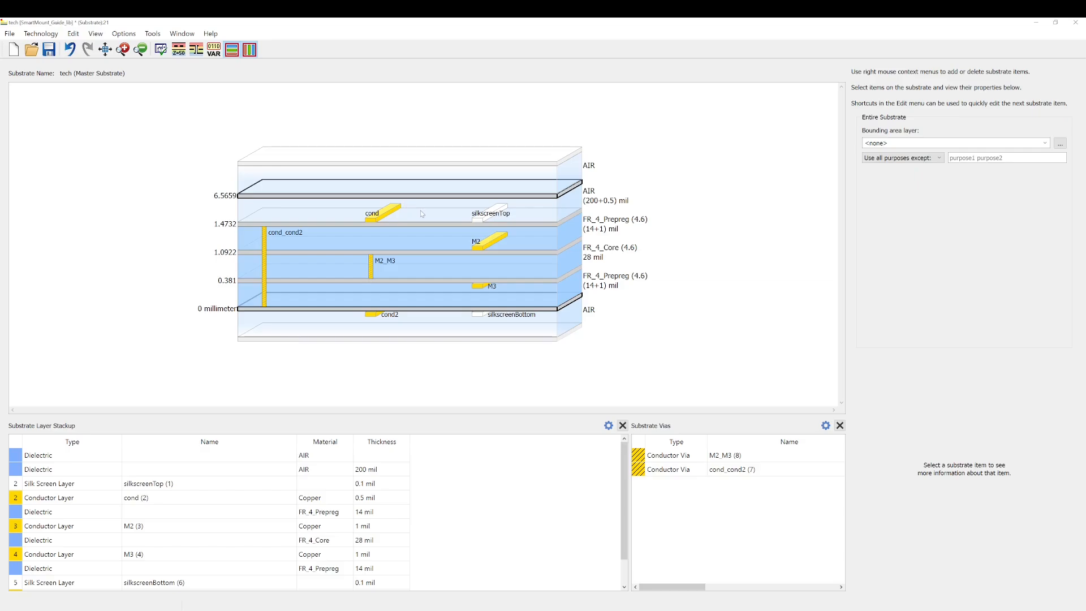
- Map a conductor via through the 200 mil air layer
{"action": "mouse_move", "coordinate": [422, 214]}
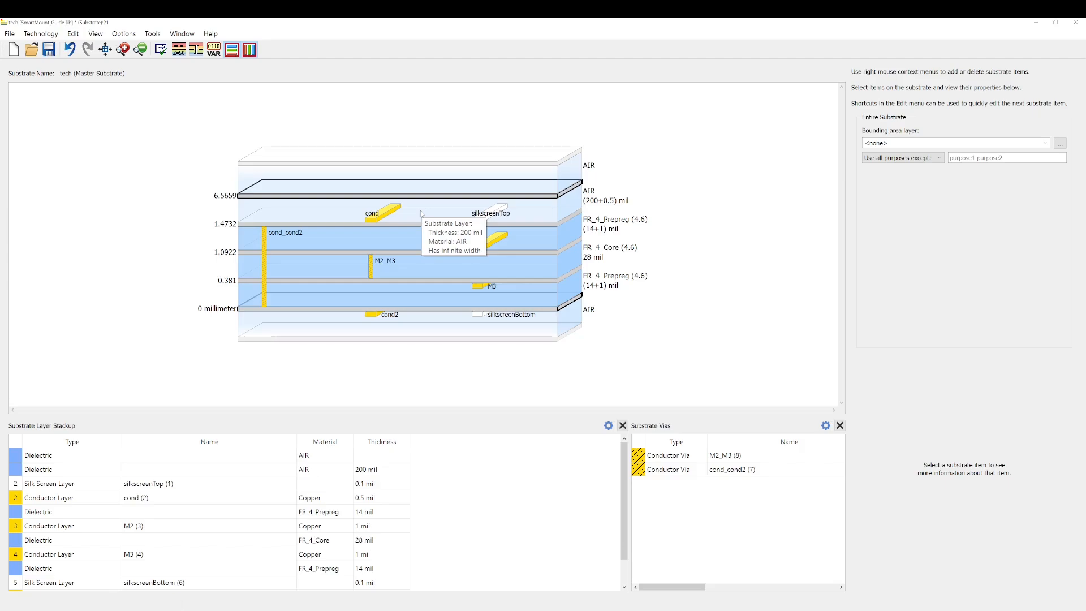
{"action": "left_click", "coordinate": [421, 214]}
{"action": "right_click", "coordinate": [422, 213]}
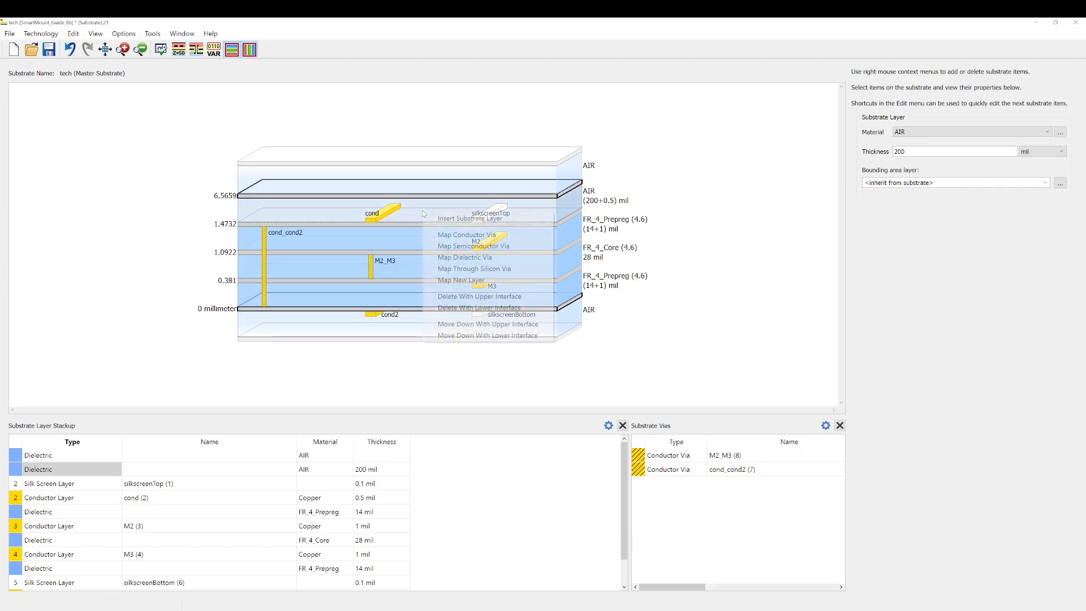
{"action": "left_click", "coordinate": [478, 235]}
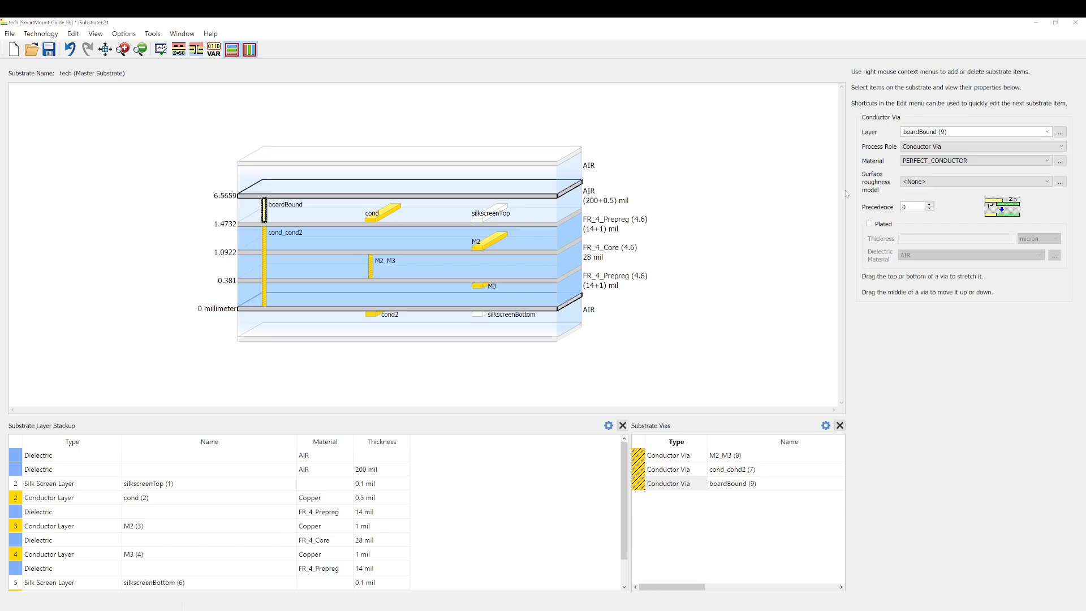
- Assign the conductor via to a new layer named SolderBall_Via and set its material to Typical_solder
{"action": "left_click", "coordinate": [1048, 132]}
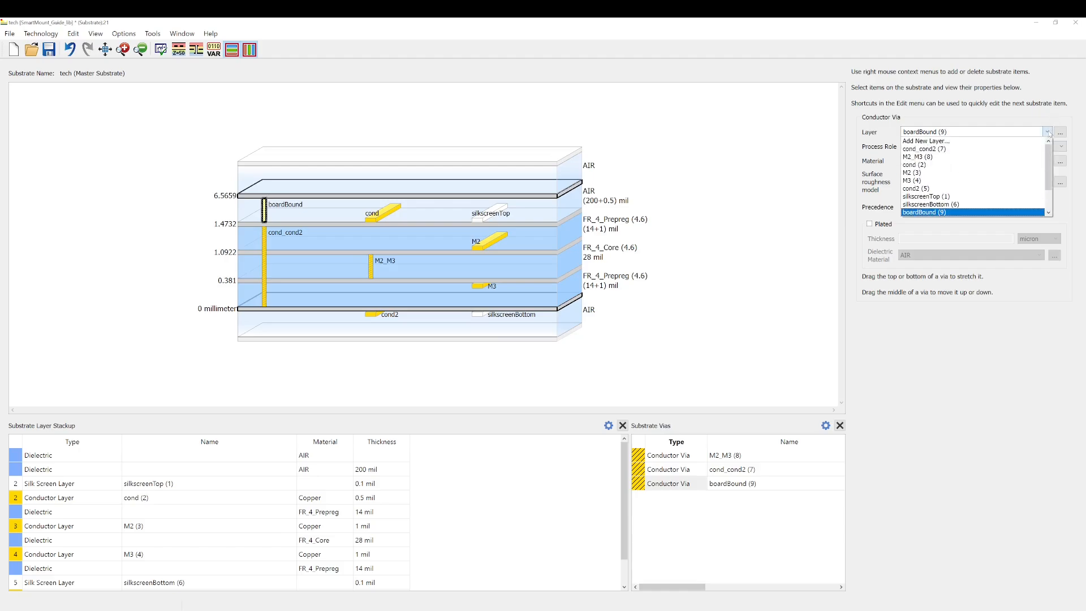
{"action": "left_click", "coordinate": [1017, 140]}
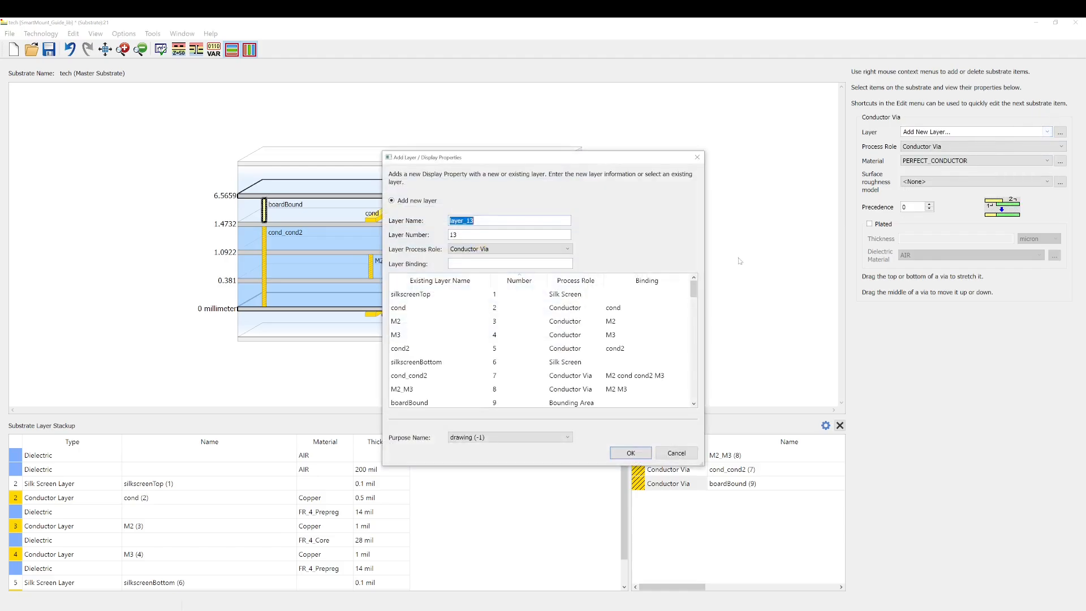
{"action": "type", "text": "Solde"}
{"action": "type", "text": "Ball_Via"}
{"action": "left_click", "coordinate": [634, 459]}
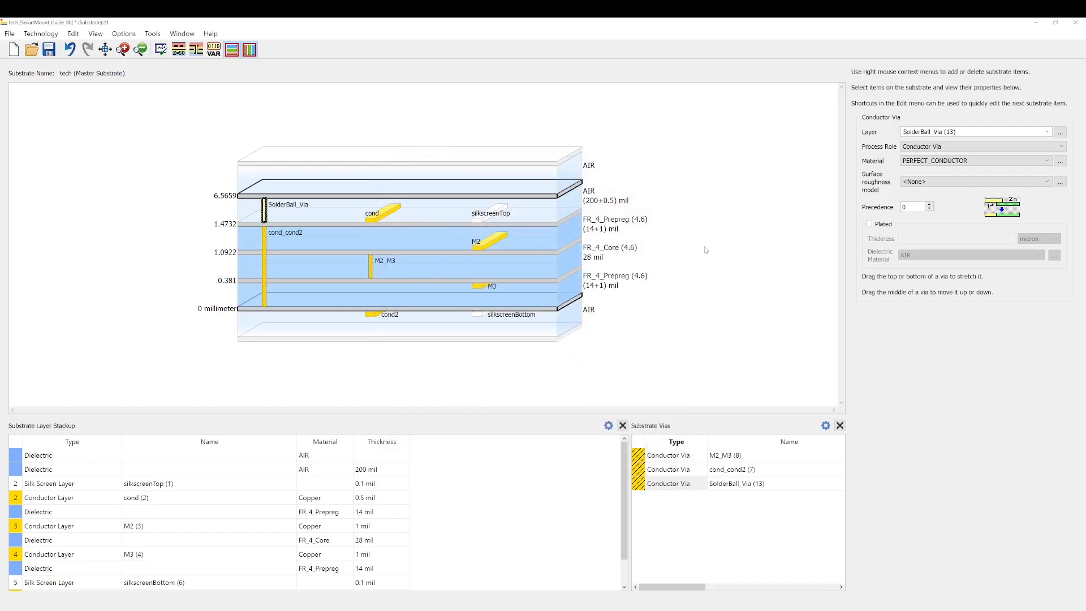
{"action": "left_click", "coordinate": [985, 162]}
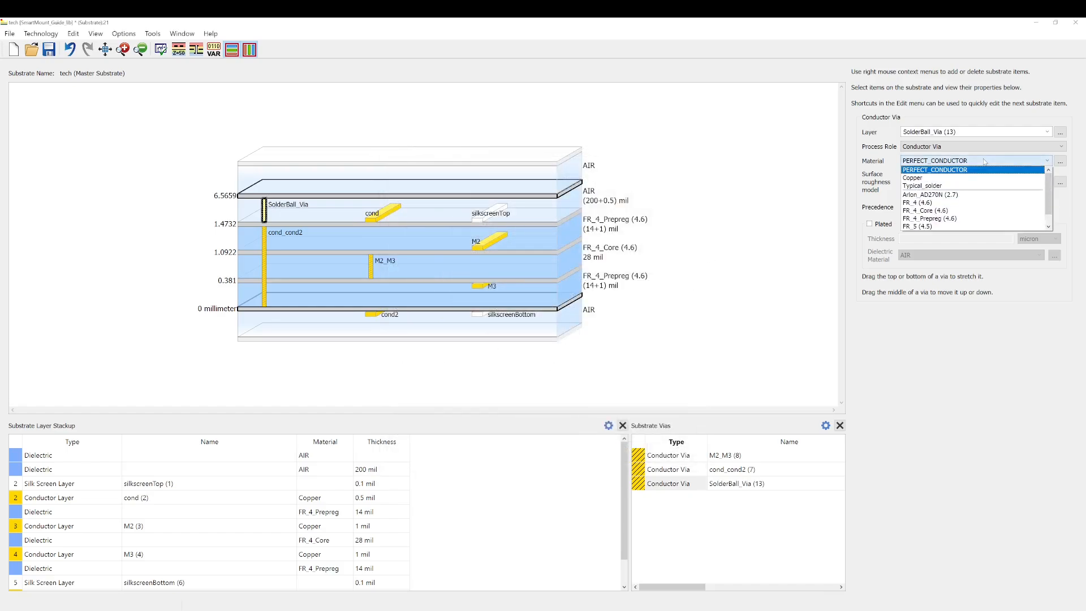
{"action": "left_click", "coordinate": [941, 186]}
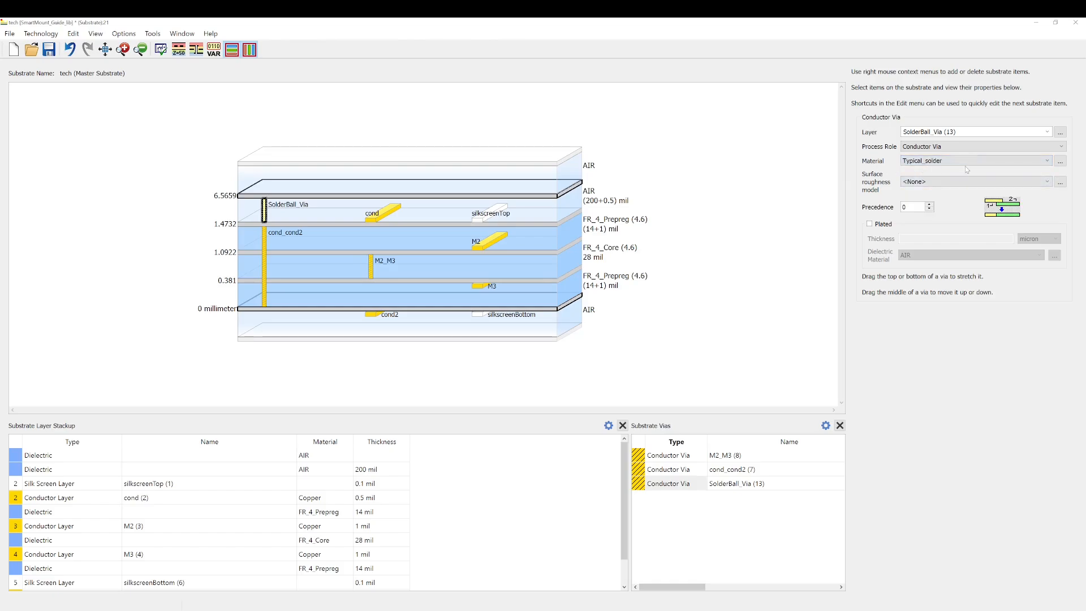
- Examine the Typical_solder entry in the conductor material database and leave the material definitions without adding anything
{"action": "left_click", "coordinate": [1061, 163]}
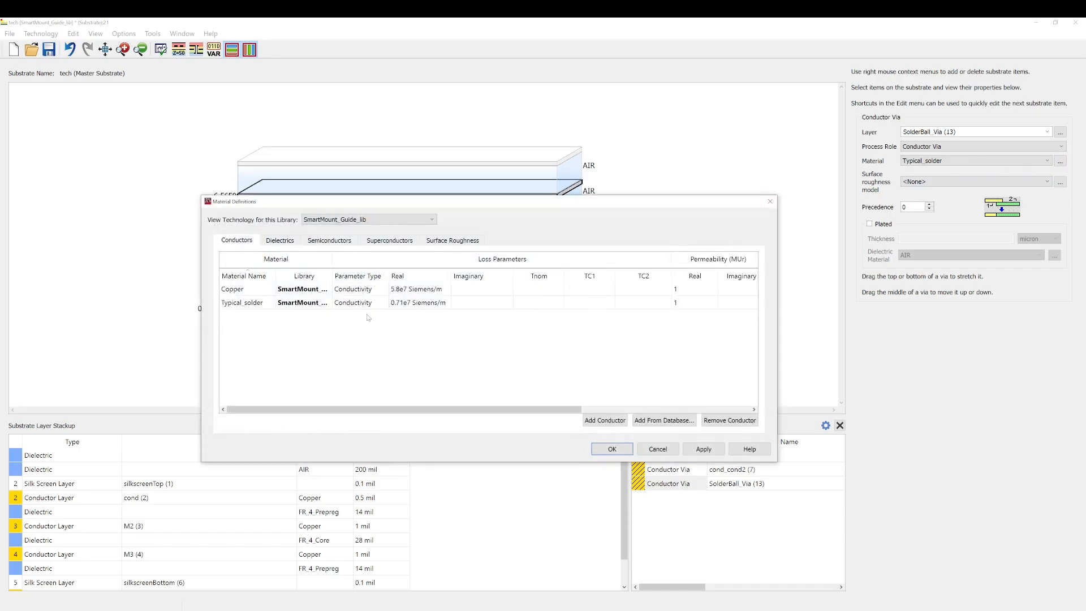
{"action": "left_click", "coordinate": [663, 420]}
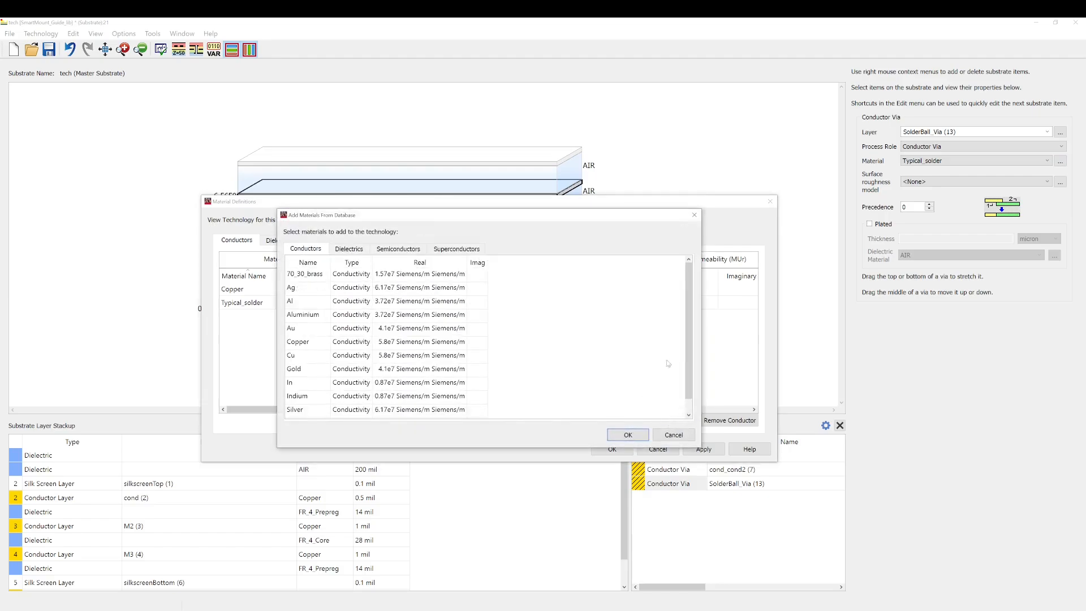
{"action": "scroll", "coordinate": [672, 394], "scroll_direction": "down", "scroll_amount": 1}
{"action": "left_click", "coordinate": [317, 412]}
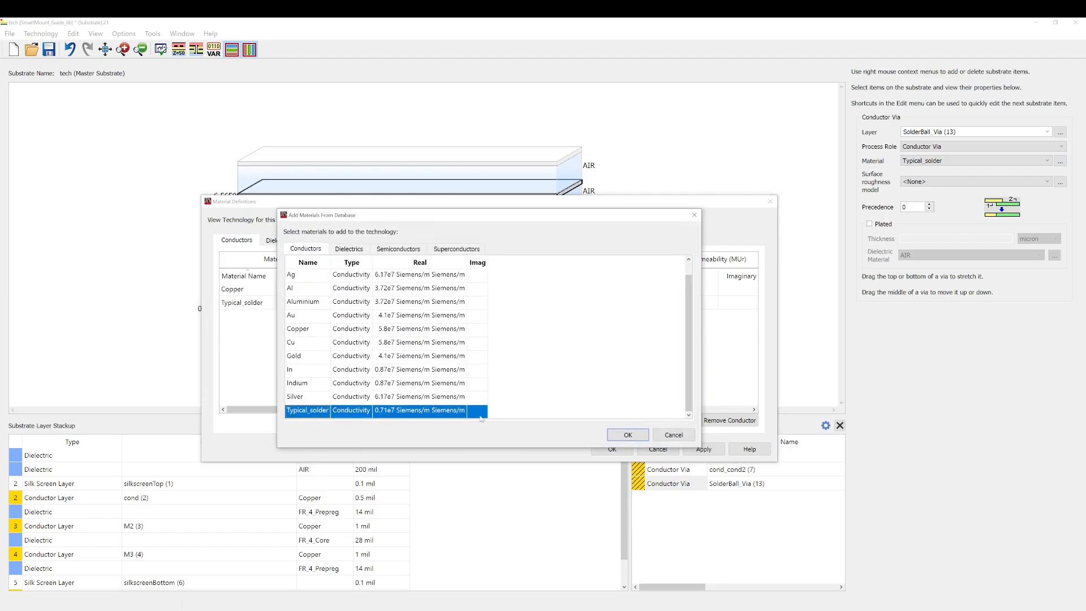
{"action": "left_click", "coordinate": [682, 439]}
{"action": "left_click", "coordinate": [659, 449]}
{"action": "left_click", "coordinate": [672, 314]}
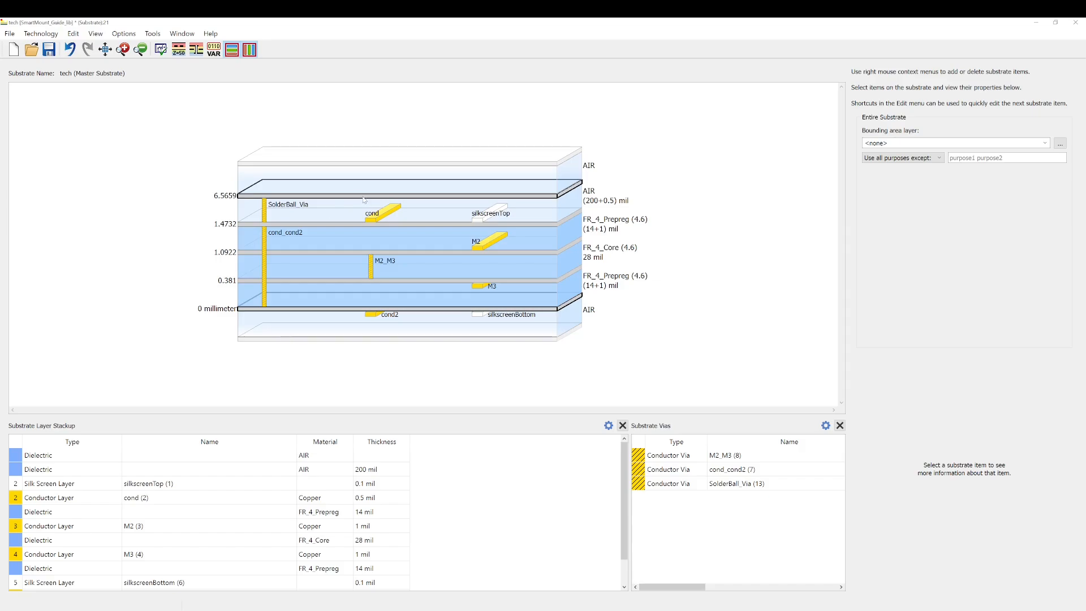
- Map a conductor layer onto the top interface above the 200 mil air layer and assign it to a new layer named dummy_mountingLayer
{"action": "left_click", "coordinate": [410, 196]}
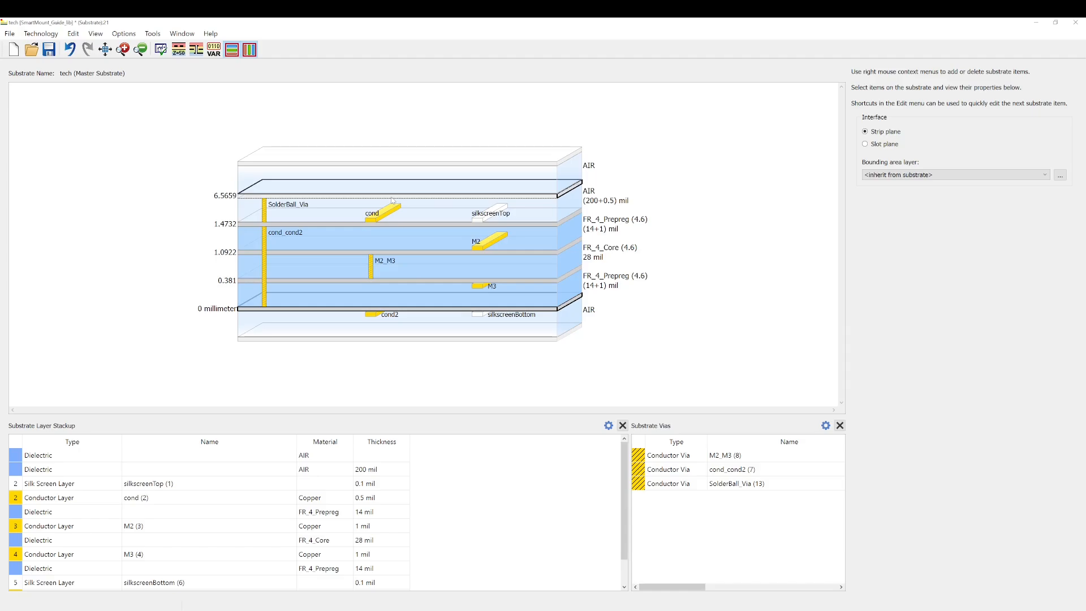
{"action": "right_click", "coordinate": [392, 199]}
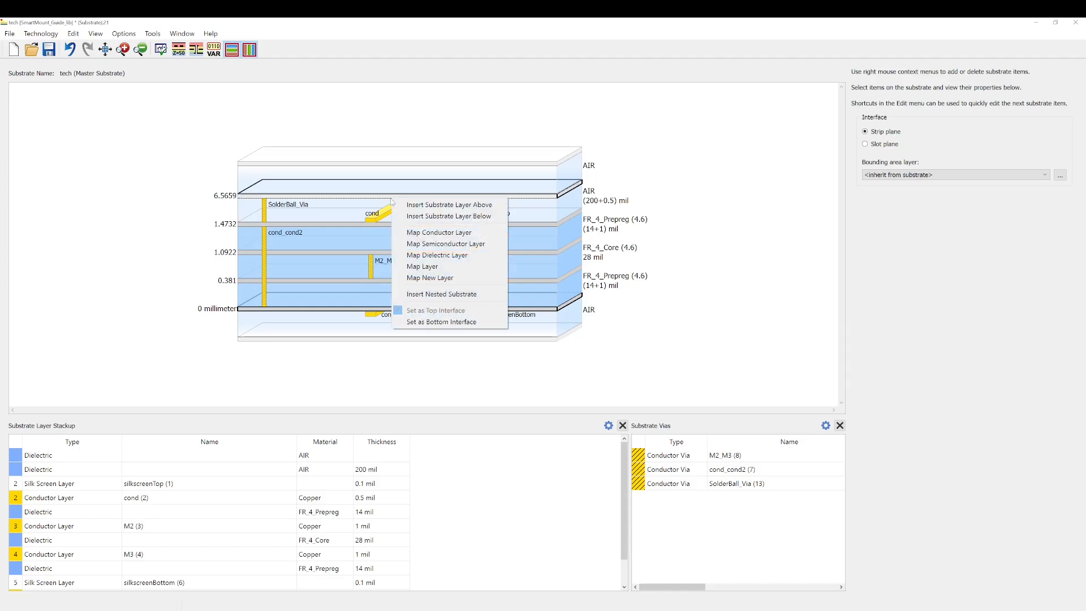
{"action": "left_click", "coordinate": [438, 232]}
{"action": "left_click", "coordinate": [1017, 133]}
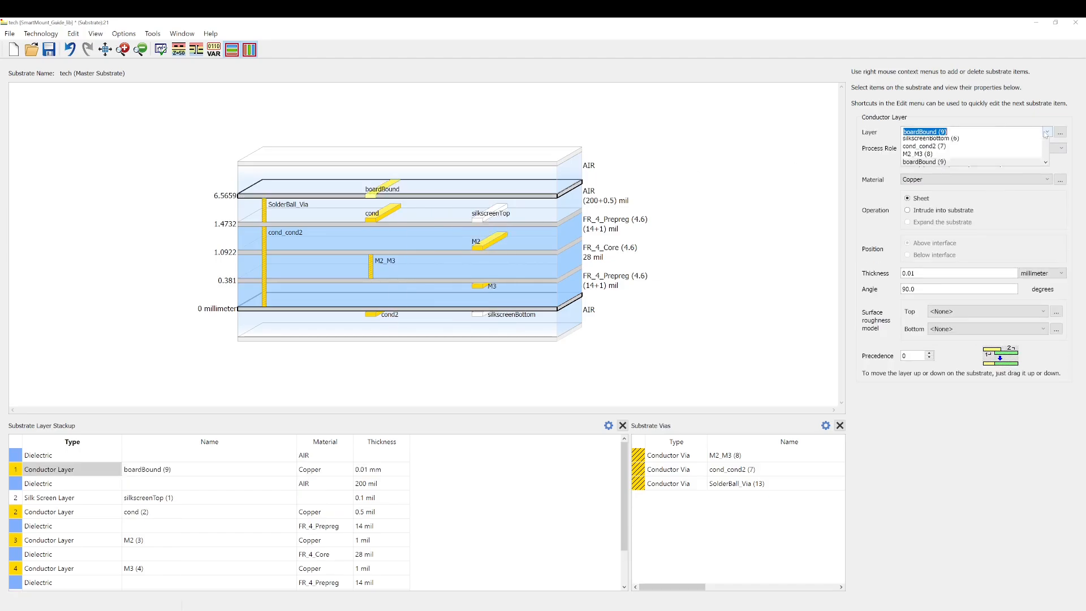
{"action": "left_click", "coordinate": [1008, 142]}
{"action": "type", "text": "dummy_m"}
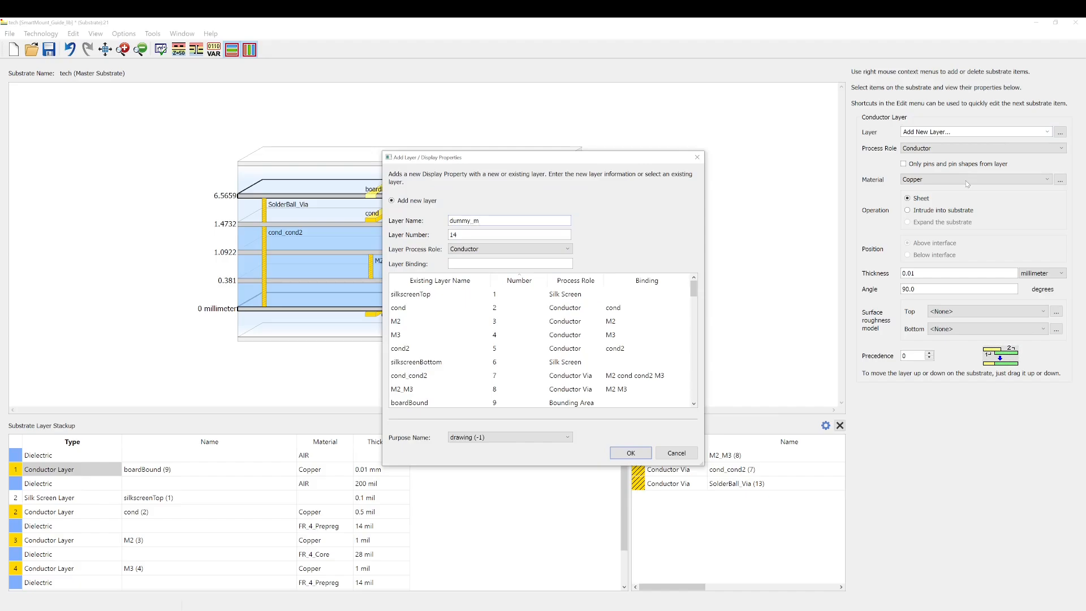
{"action": "type", "text": "ountingLayer"}
{"action": "left_click", "coordinate": [621, 451]}
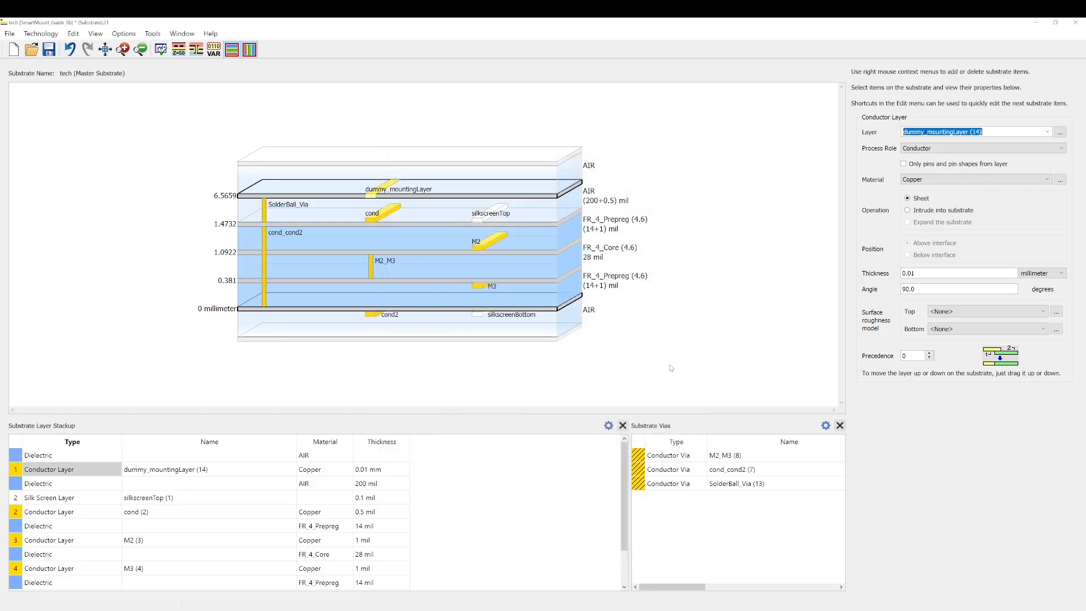
{"action": "left_click", "coordinate": [690, 351]}
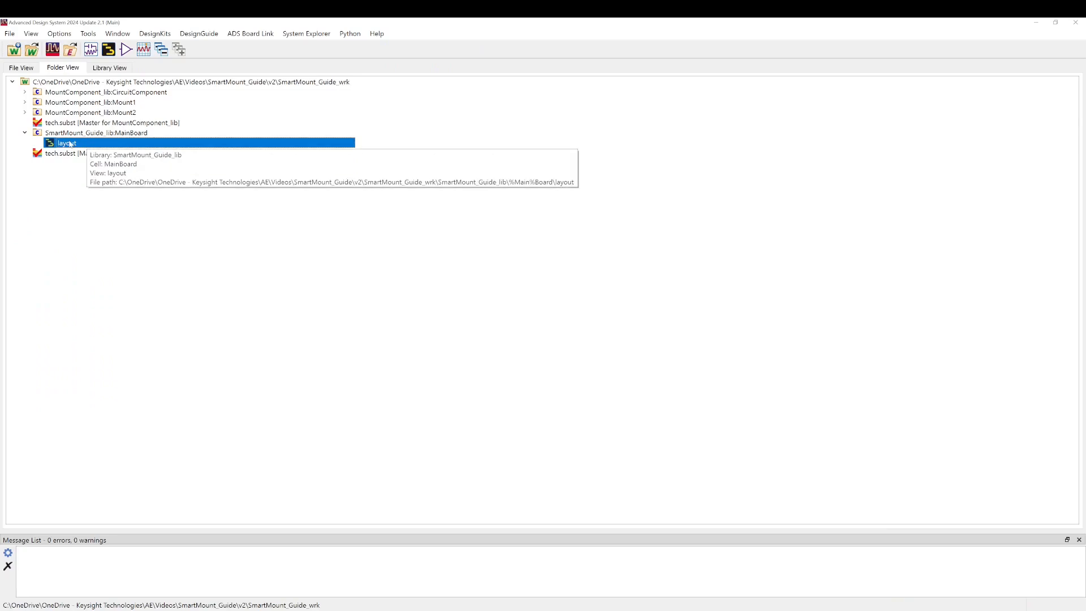
- Open the MainBoard layout and make SolderBall_Via the active drawing layer
{"action": "double_click", "coordinate": [70, 144]}
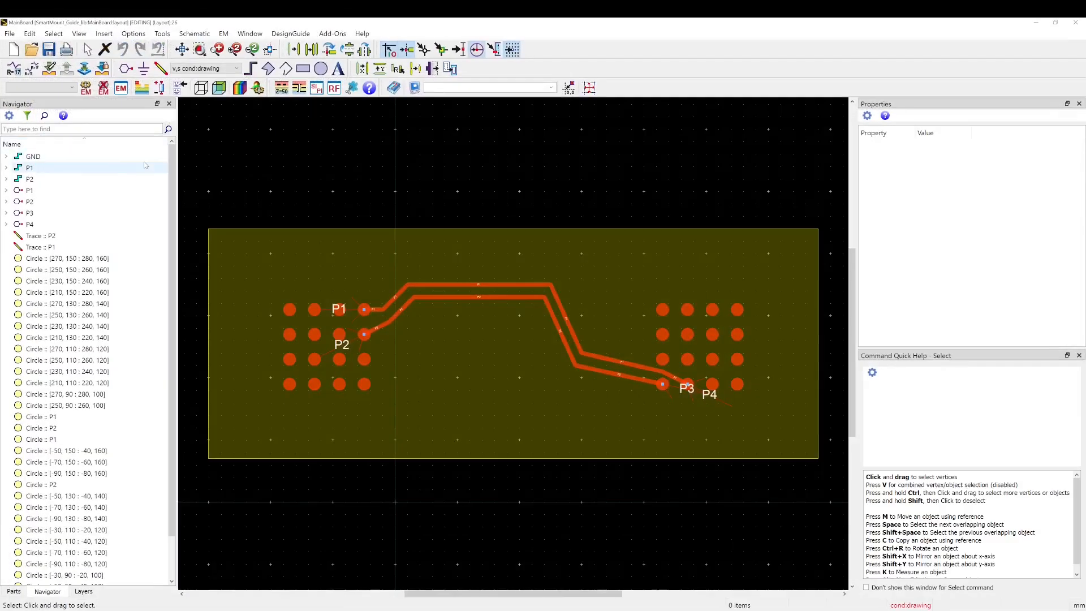
{"action": "left_click", "coordinate": [321, 68]}
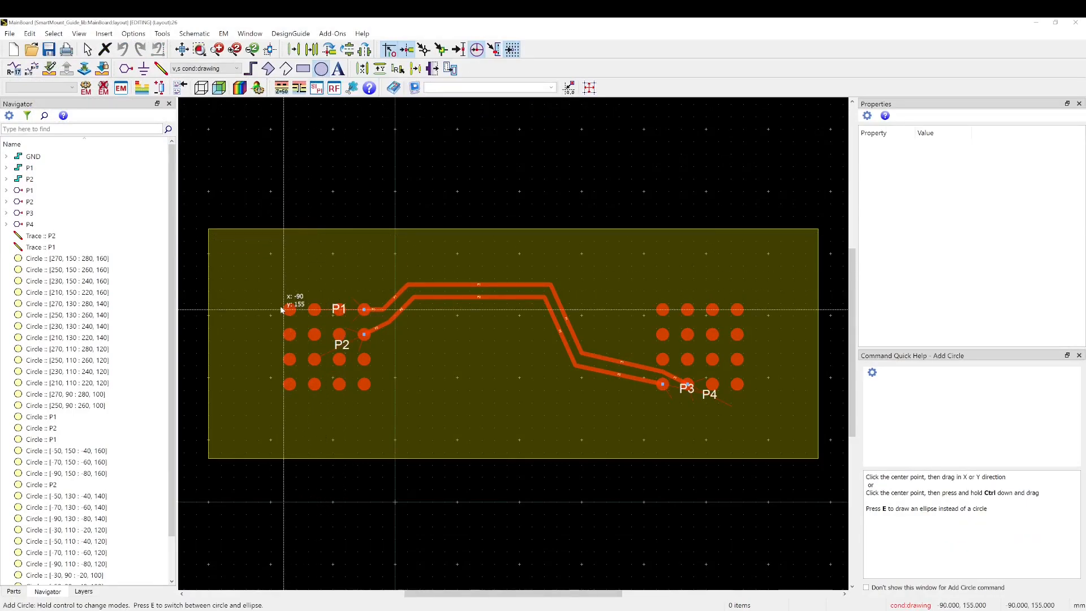
{"action": "scroll", "coordinate": [291, 311], "scroll_direction": "up", "scroll_amount": 3}
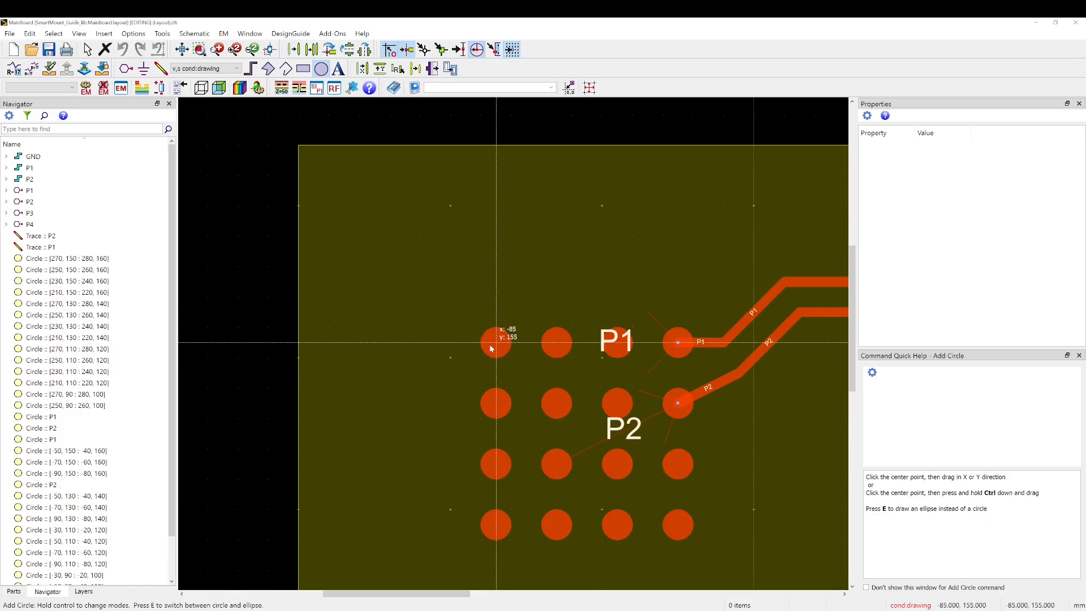
{"action": "left_click", "coordinate": [89, 592]}
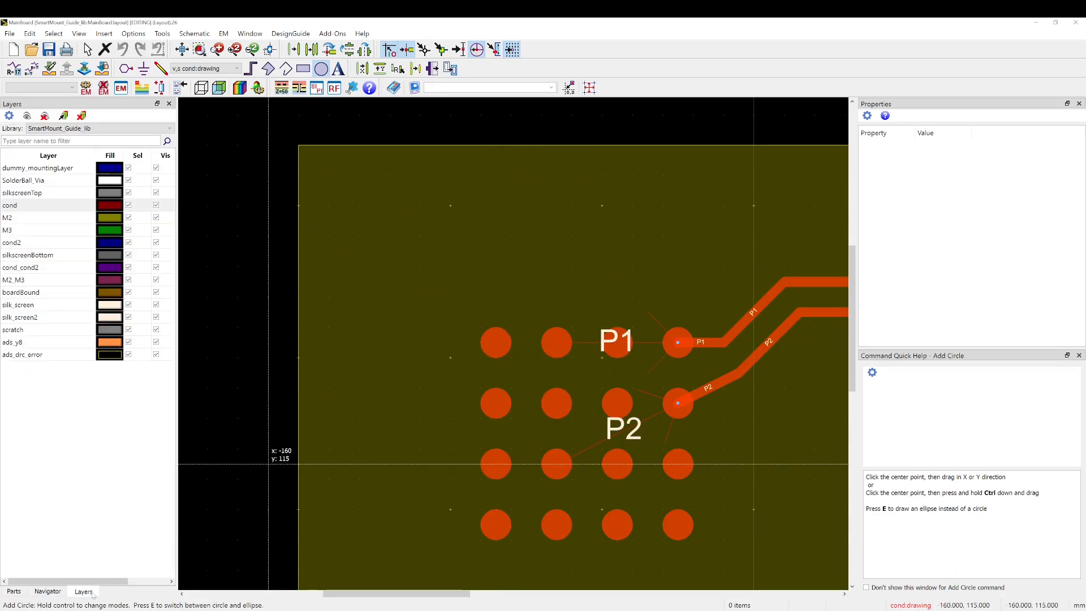
{"action": "left_click", "coordinate": [52, 181]}
{"action": "left_click", "coordinate": [496, 327]}
{"action": "key", "text": "Escape"}
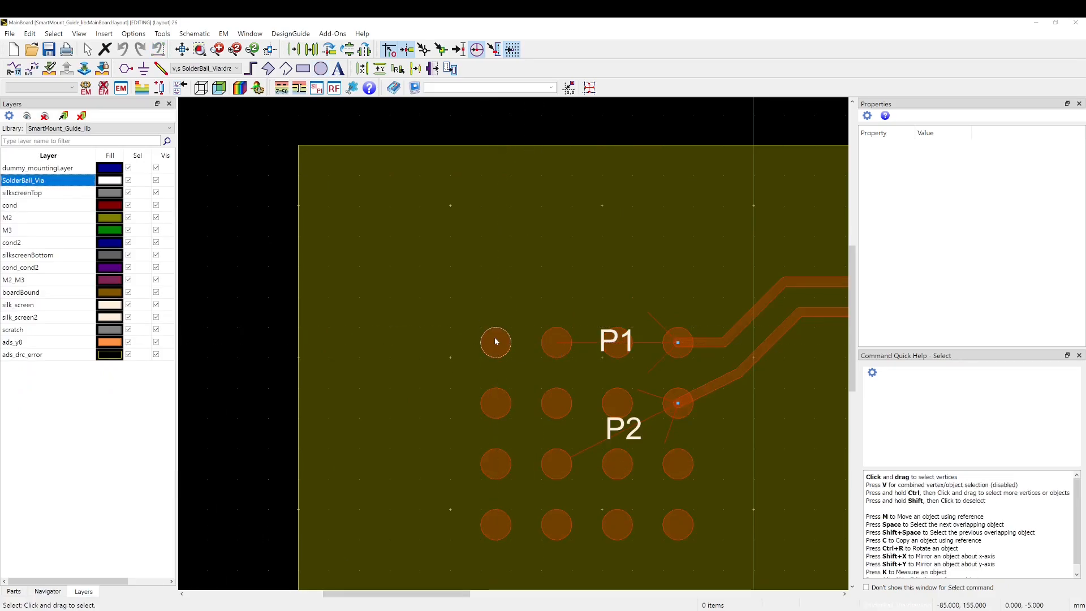
- Draw a SolderBall_Via circle of radius 5 mm centred at (-85, 155) on the upper-left pad of the P1/P2 array
{"action": "left_click", "coordinate": [320, 68]}
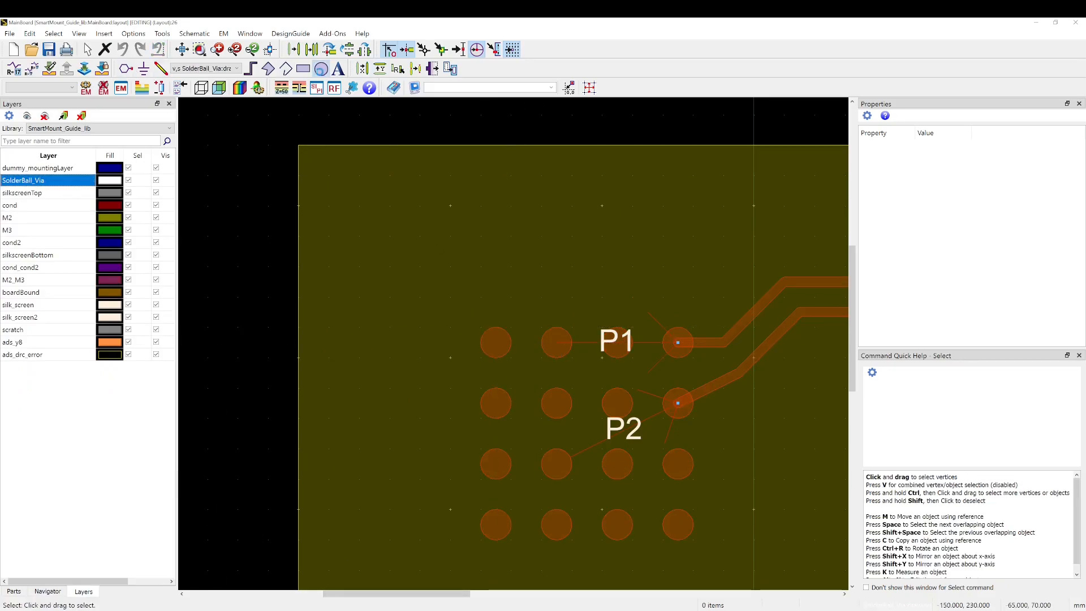
{"action": "left_click", "coordinate": [497, 342]}
{"action": "left_click", "coordinate": [504, 355]}
{"action": "key", "text": "Escape"}
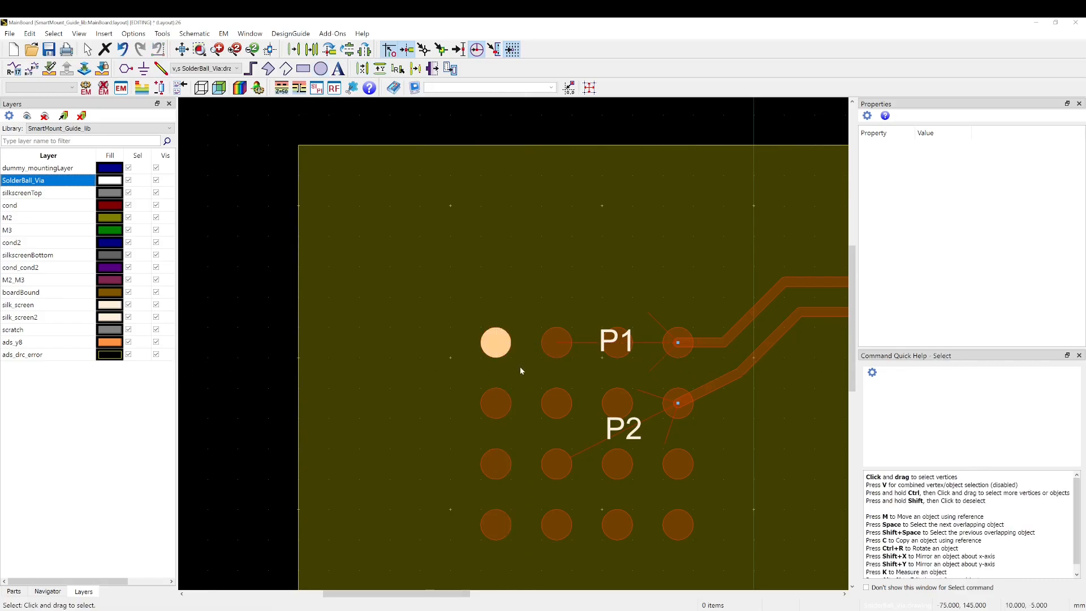
- Step and repeat the SolderBall_Via circle over the P1/P2 pads in 4 rows and 4 columns with X and Y spacing of 10
{"action": "left_click", "coordinate": [499, 344]}
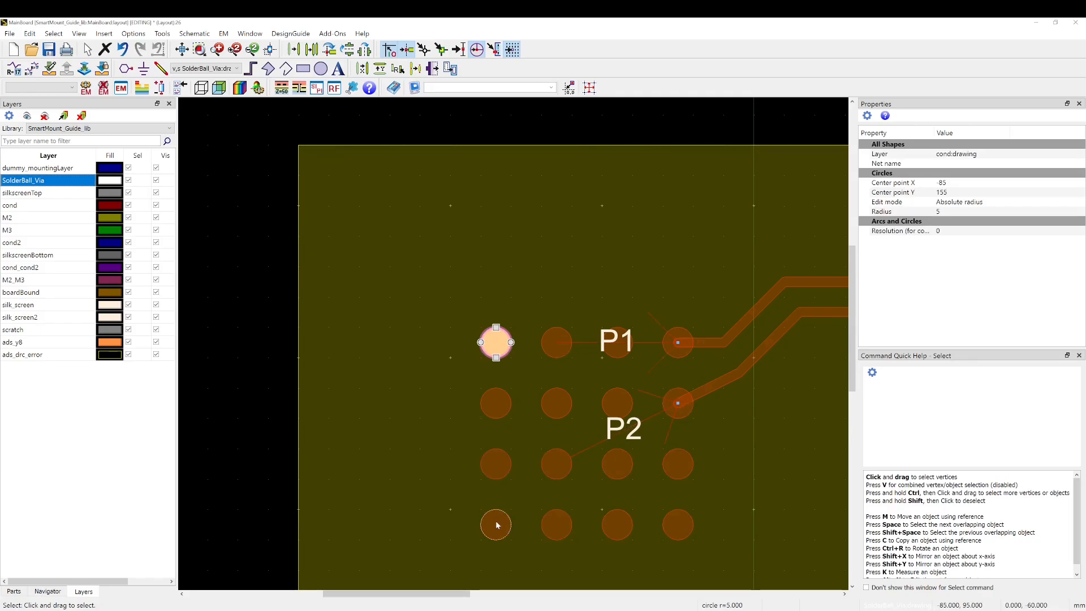
{"action": "left_click", "coordinate": [29, 33]}
{"action": "mouse_move", "coordinate": [74, 129]}
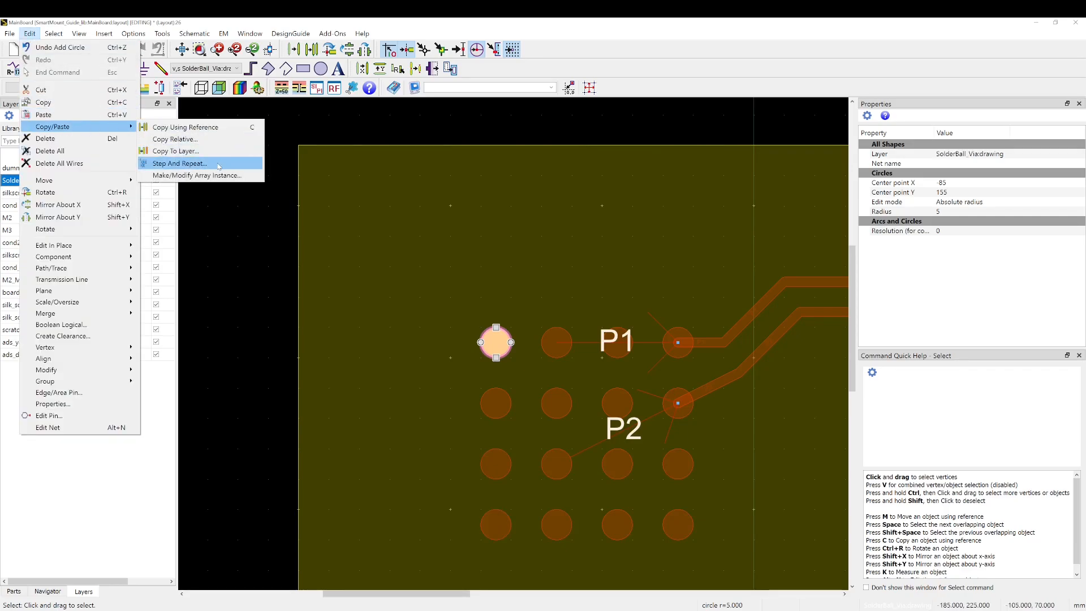
{"action": "left_click", "coordinate": [179, 163]}
{"action": "scroll", "coordinate": [485, 357], "scroll_direction": "down", "scroll_amount": 1}
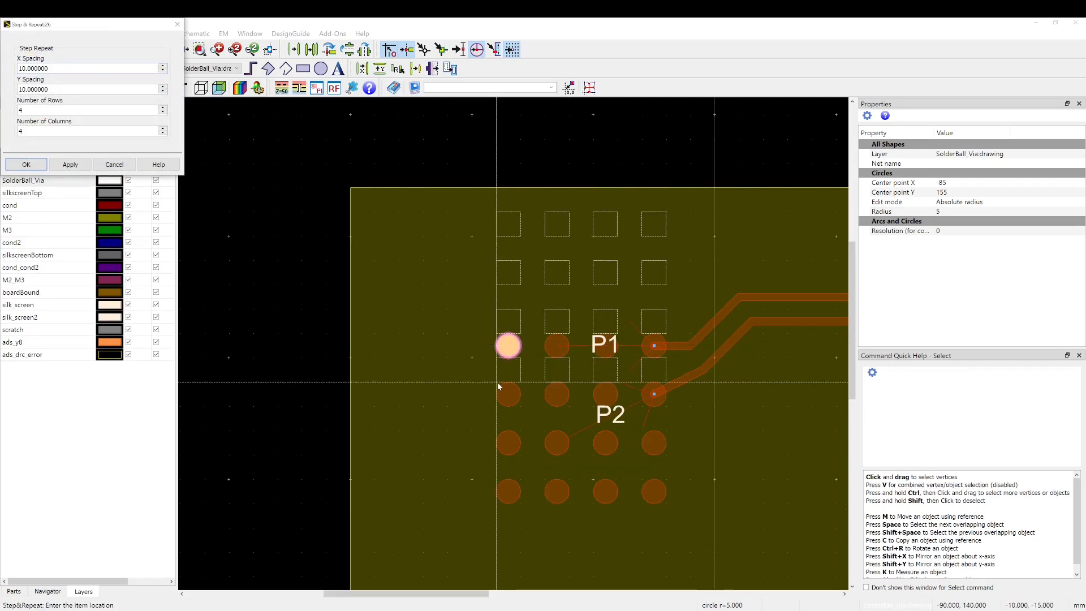
{"action": "left_click", "coordinate": [496, 504]}
{"action": "key", "text": "Escape"}
{"action": "scroll", "coordinate": [578, 409], "scroll_direction": "down", "scroll_amount": 2}
{"action": "scroll", "coordinate": [554, 346], "scroll_direction": "up", "scroll_amount": 1}
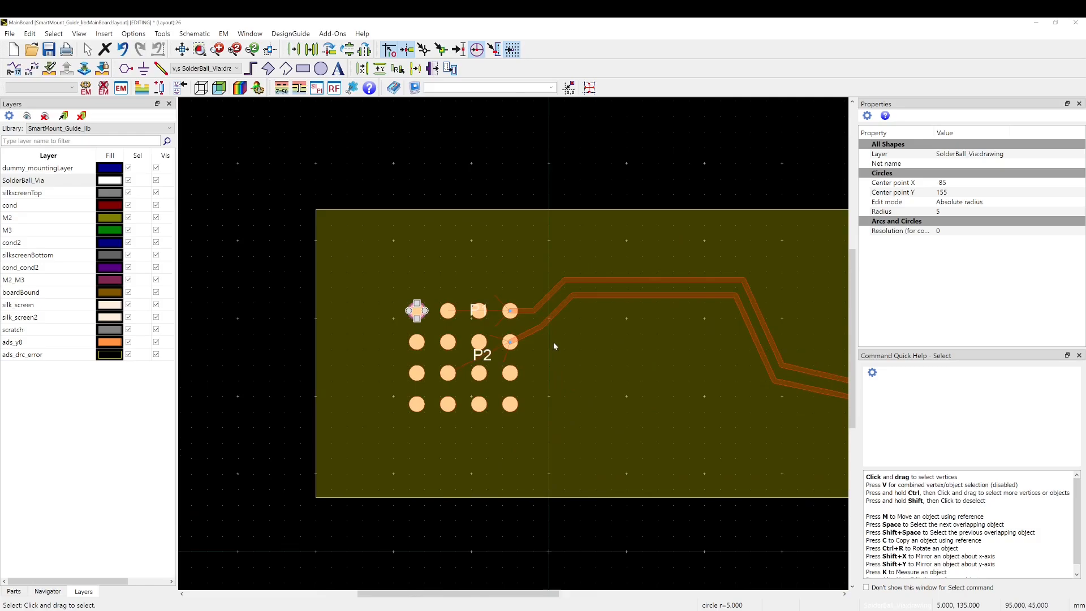
- Draw a SolderBall_Via circle of radius 5 mm centred at (215, 155) on the upper-left pad of the P3/P4 array
{"action": "scroll", "coordinate": [553, 341], "scroll_direction": "down", "scroll_amount": 2}
{"action": "left_click_drag", "start_coordinate": [746, 377], "coordinate": [629, 362]}
{"action": "scroll", "coordinate": [646, 349], "scroll_direction": "up", "scroll_amount": 4}
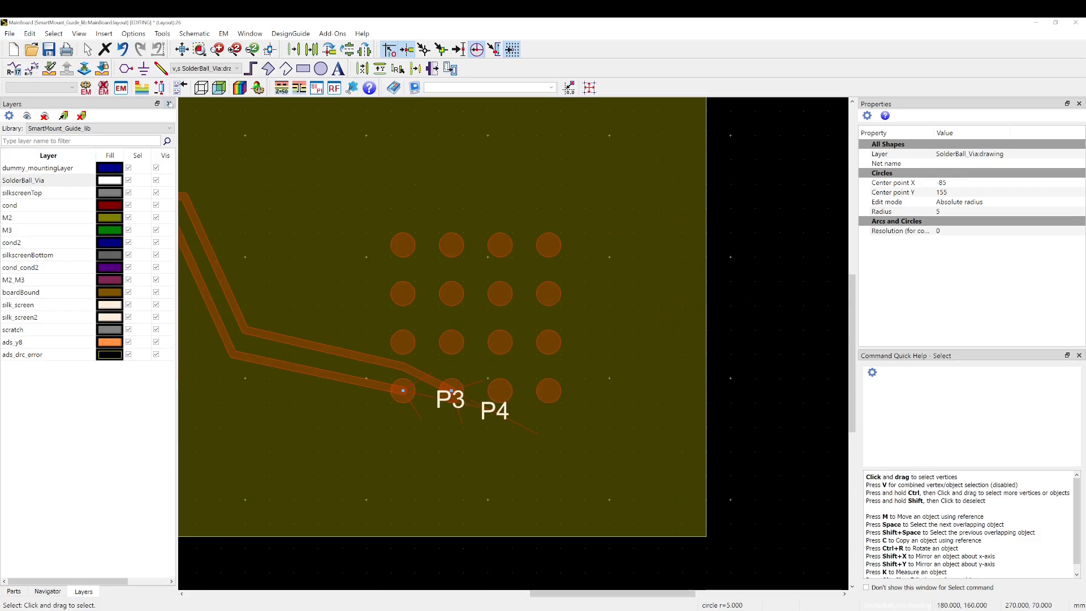
{"action": "left_click", "coordinate": [321, 68]}
{"action": "left_click", "coordinate": [403, 245]}
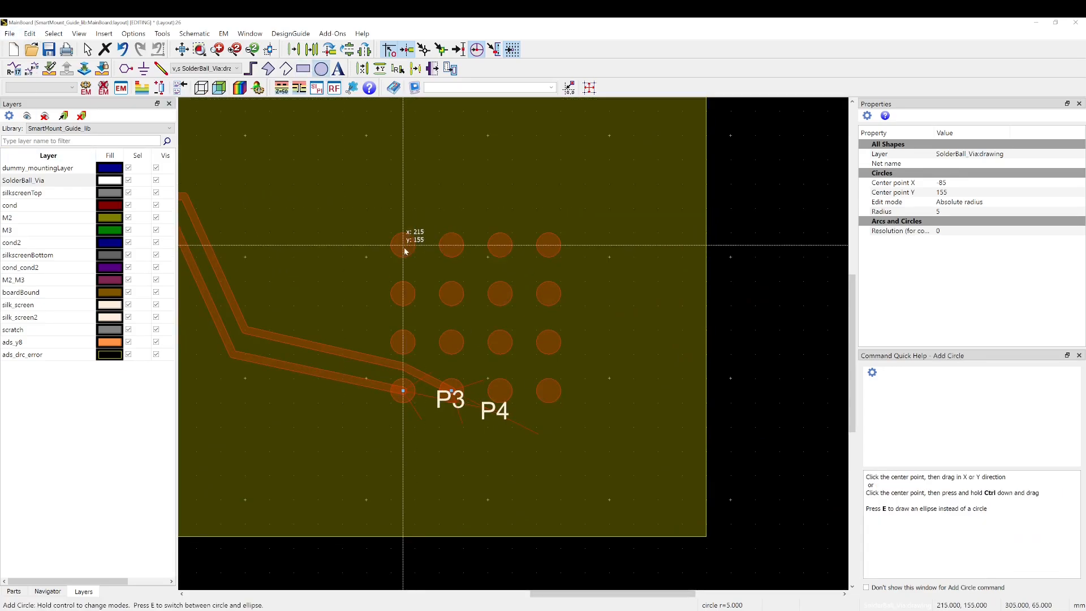
{"action": "left_click", "coordinate": [409, 255]}
{"action": "key", "text": "Escape"}
- Step and repeat this circle over the P3/P4 pads in 4 rows and 4 columns with X and Y spacing of 10, and save the layout
{"action": "left_click", "coordinate": [409, 248]}
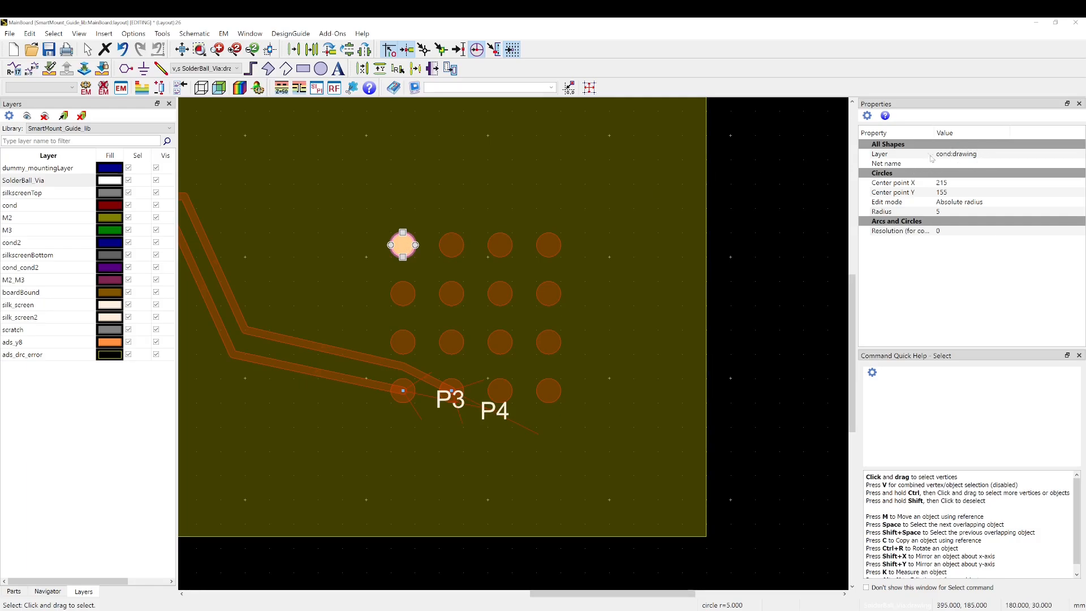
{"action": "left_click", "coordinate": [402, 253]}
{"action": "left_click", "coordinate": [29, 34]}
{"action": "mouse_move", "coordinate": [73, 126]}
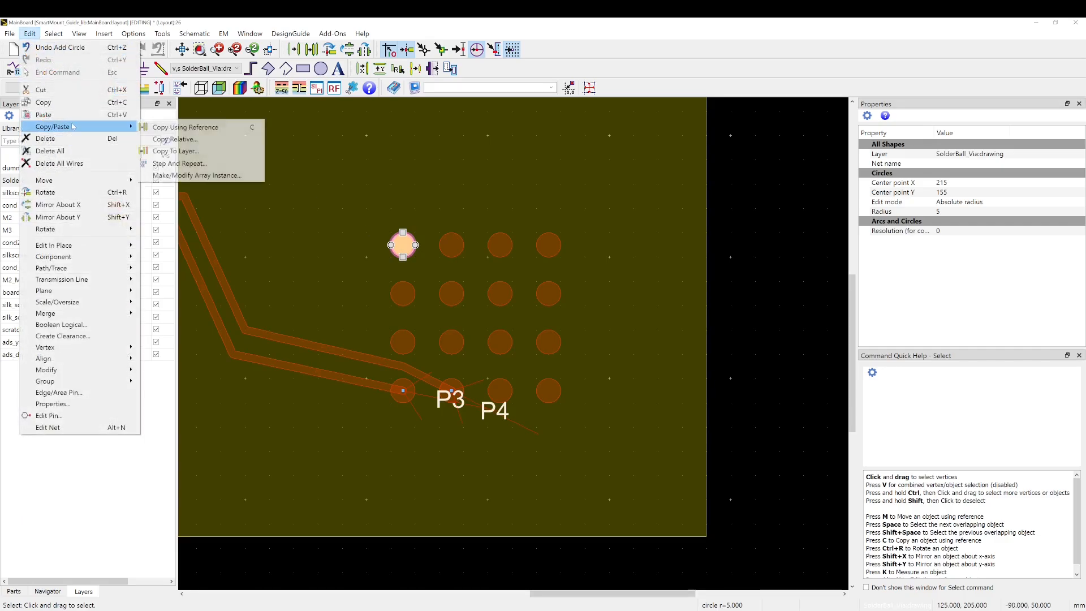
{"action": "left_click", "coordinate": [189, 164]}
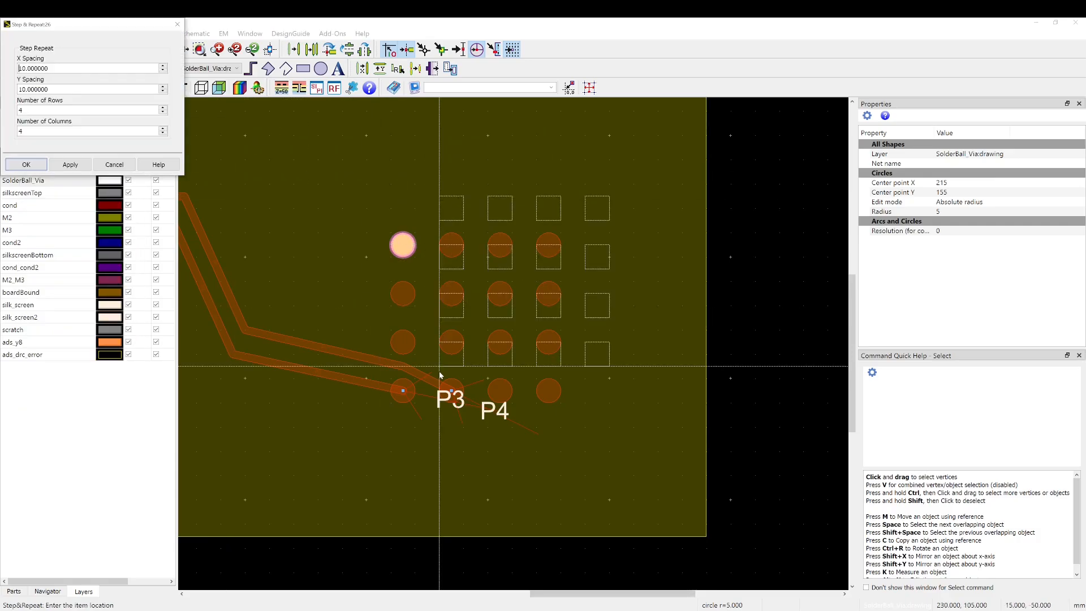
{"action": "left_click", "coordinate": [400, 399]}
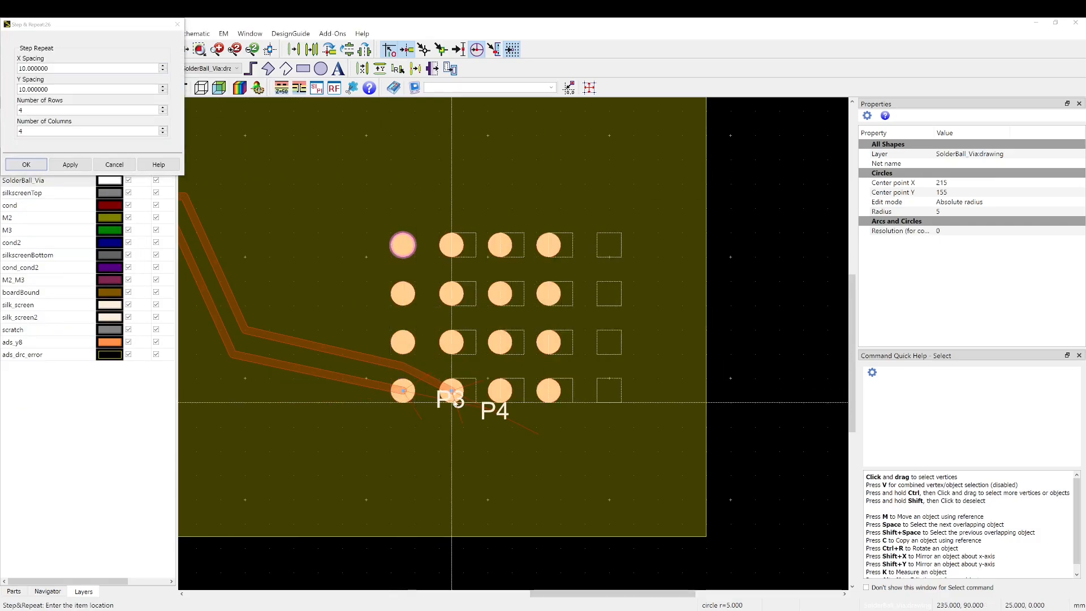
{"action": "key", "text": "Escape"}
{"action": "scroll", "coordinate": [486, 346], "scroll_direction": "down", "scroll_amount": 5}
{"action": "left_click_drag", "start_coordinate": [396, 310], "coordinate": [491, 328]}
{"action": "scroll", "coordinate": [501, 339], "scroll_direction": "up", "scroll_amount": 1}
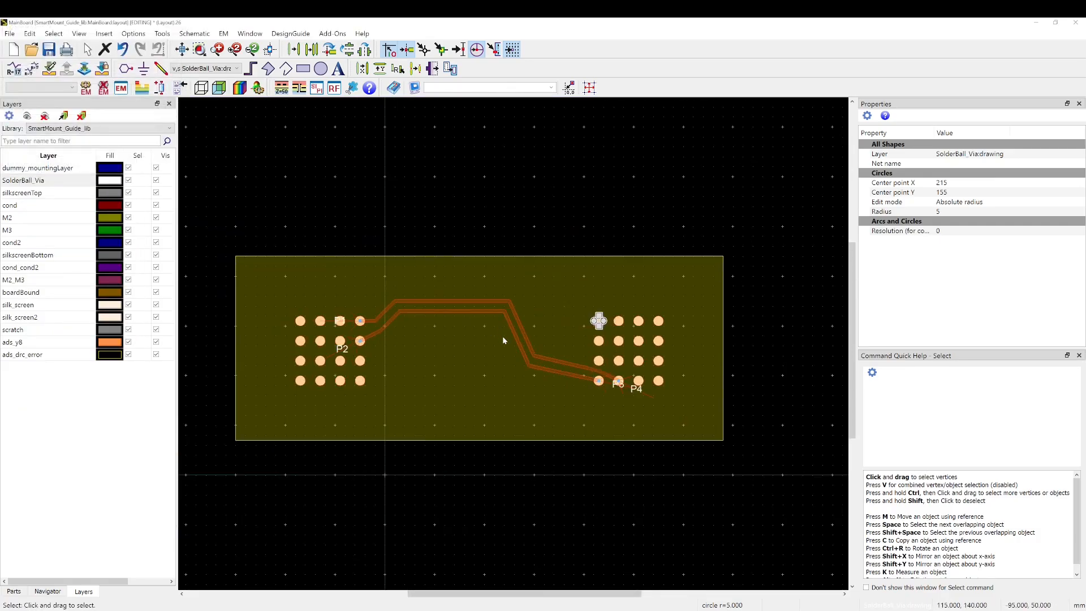
{"action": "left_click", "coordinate": [49, 49]}
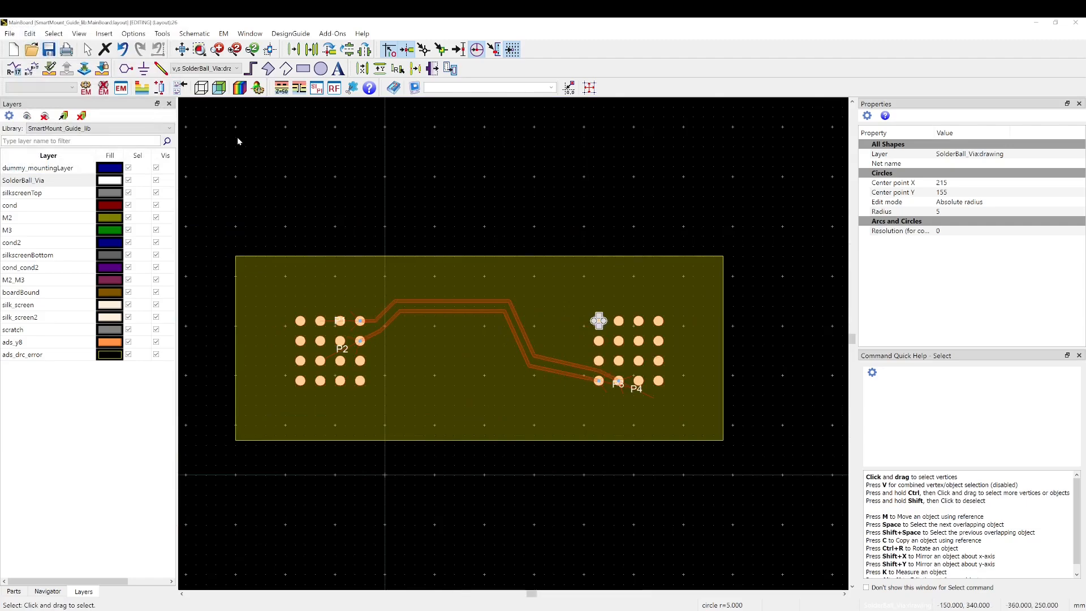
- Inspect the solder balls in 3D through a new RFPro setup named rfpro on the SmartMount_Guide_lib:tech substrate, closing it without saving
{"action": "left_click", "coordinate": [334, 88]}
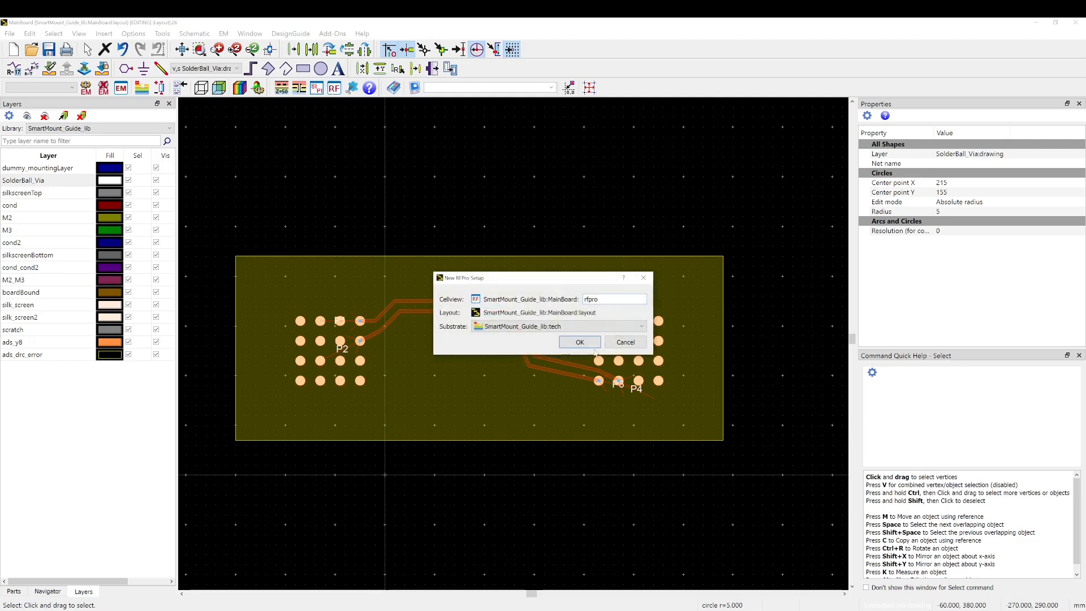
{"action": "left_click", "coordinate": [585, 343]}
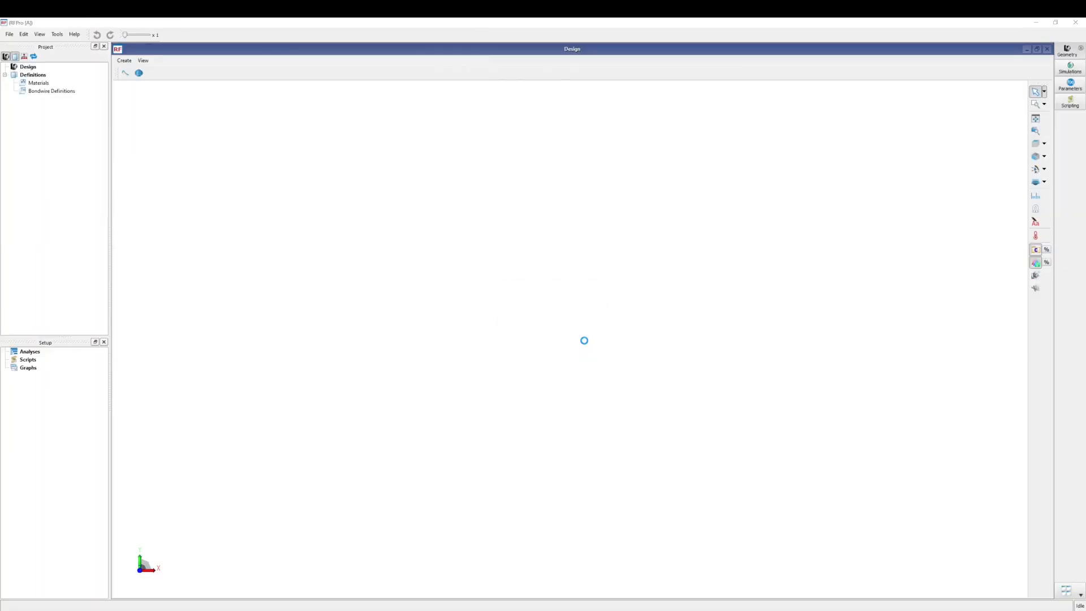
{"action": "left_click_drag", "start_coordinate": [657, 296], "coordinate": [818, 293]}
{"action": "scroll", "coordinate": [438, 351], "scroll_direction": "up", "scroll_amount": 7}
{"action": "left_click_drag", "start_coordinate": [616, 370], "coordinate": [571, 363]}
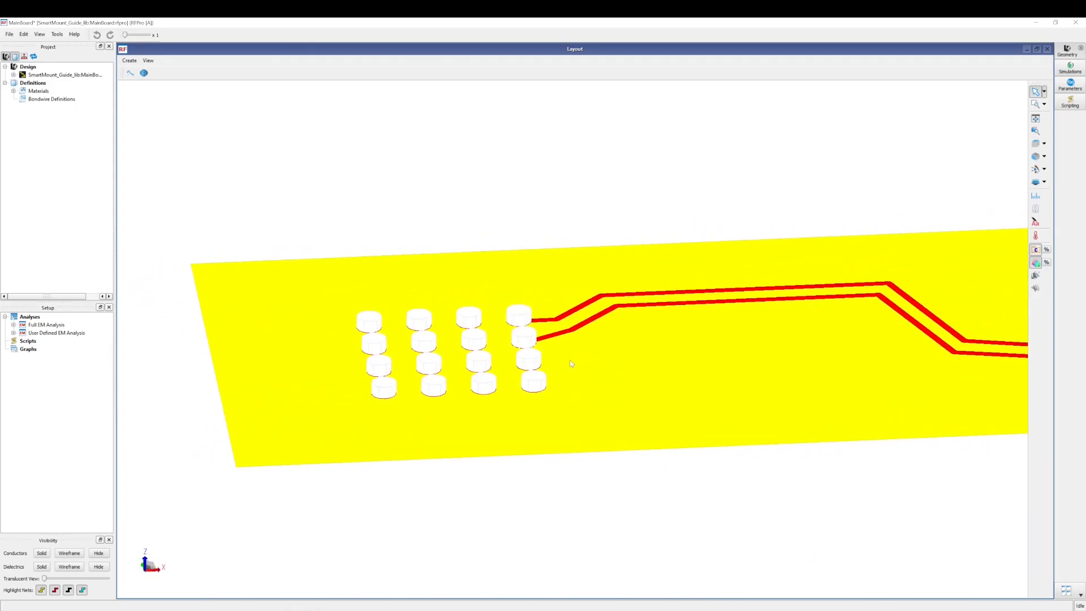
{"action": "left_click", "coordinate": [1075, 23]}
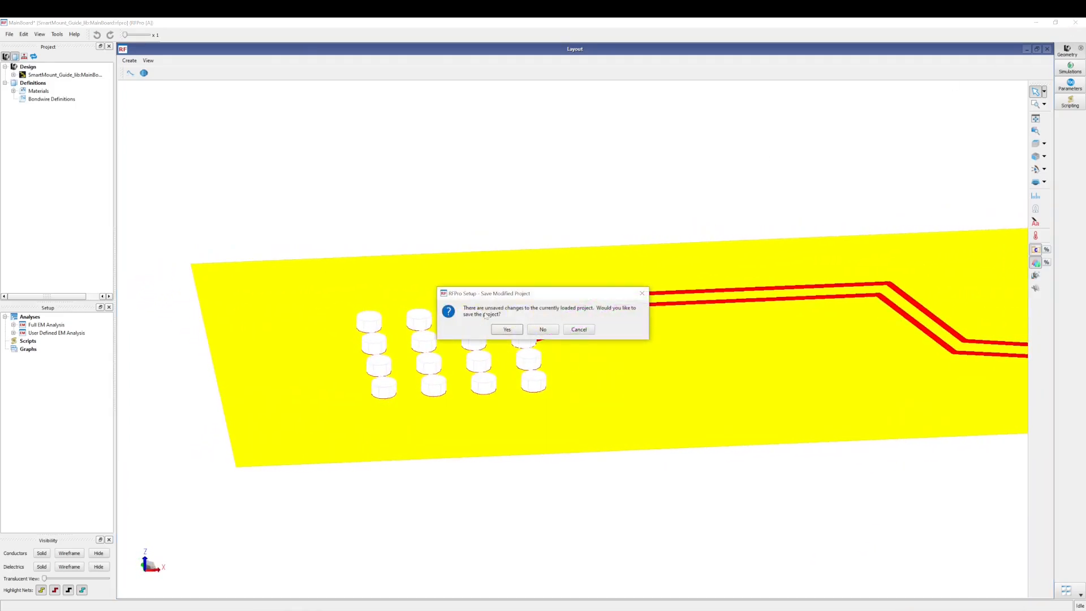
{"action": "left_click", "coordinate": [543, 329]}
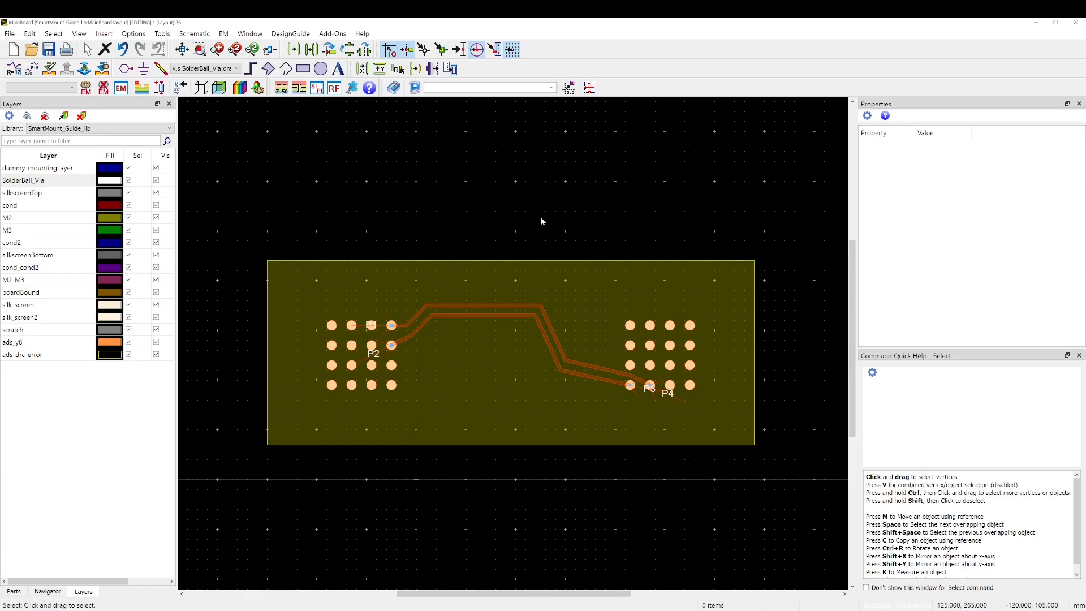
- Place MountComponent_lib's Mount1 and Mount2 components in the free space above the main board
{"action": "key", "text": "alt+Tab"}
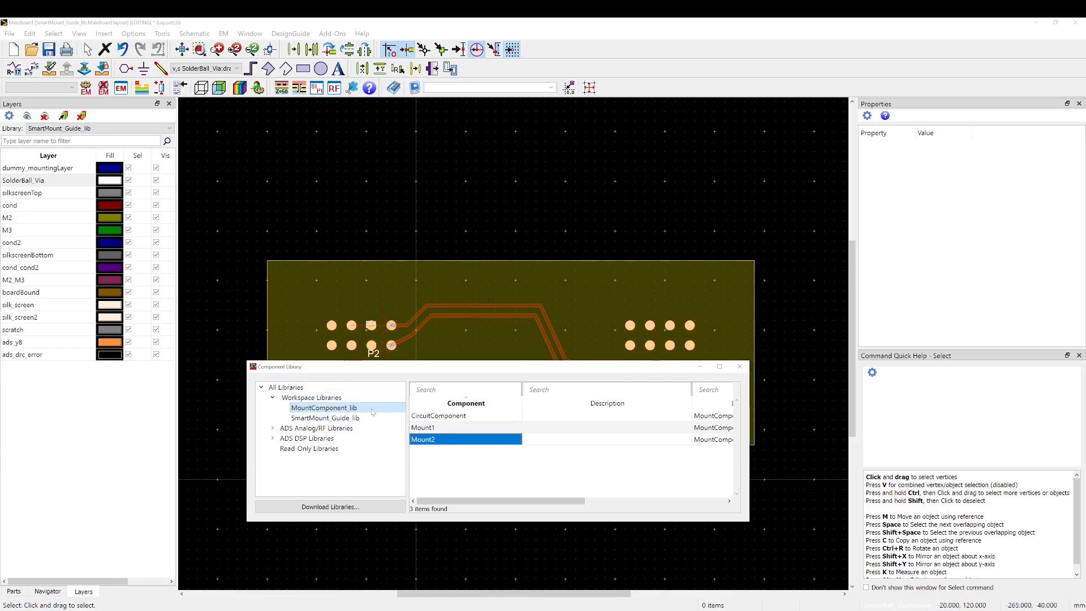
{"action": "left_click", "coordinate": [446, 429]}
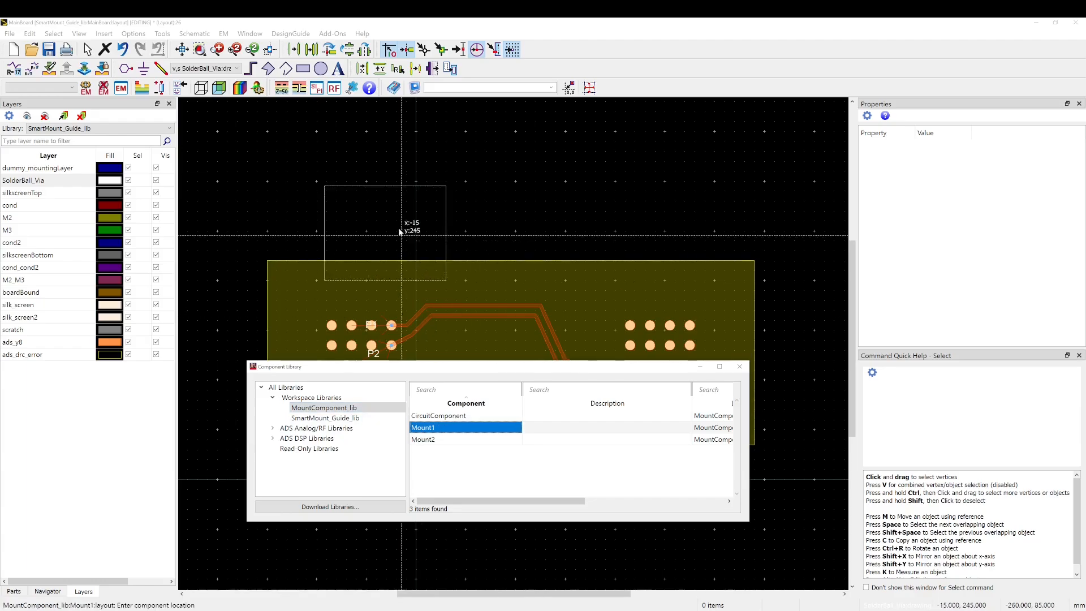
{"action": "left_click", "coordinate": [377, 202]}
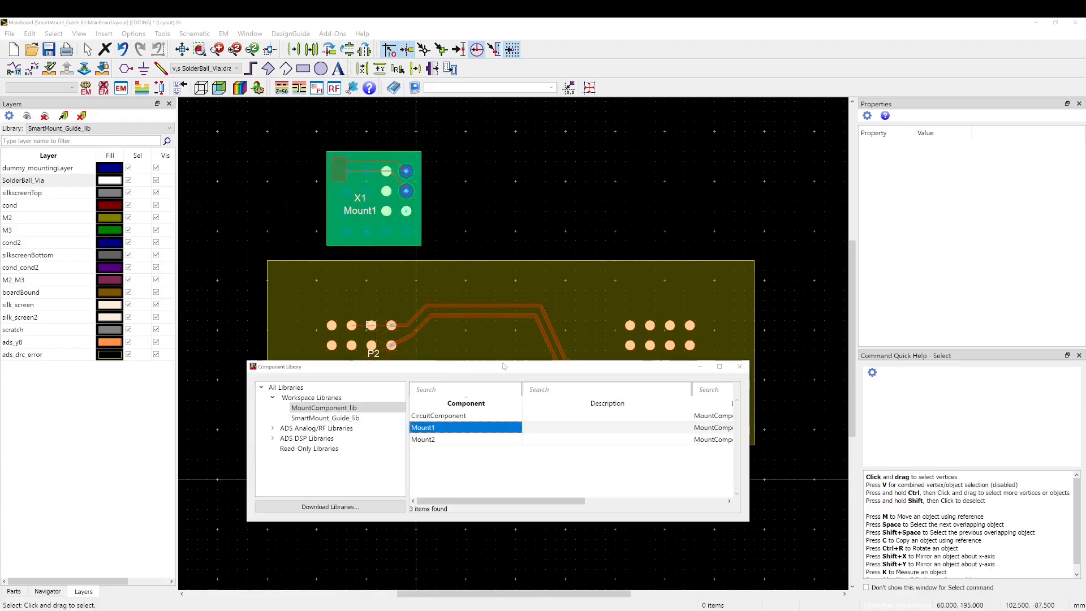
{"action": "left_click", "coordinate": [453, 440]}
{"action": "left_click", "coordinate": [596, 202]}
- Move Mount1 by reference so its upper-right pad lands on the upper-right solder ball of the P1/P2 array
{"action": "left_click", "coordinate": [413, 219]}
{"action": "key", "text": "m"}
{"action": "left_click", "coordinate": [406, 171]}
{"action": "left_click", "coordinate": [393, 326]}
- Move Mount2 by reference so its lower-left pad lands on the lower-left solder ball of the P3/P4 array
{"action": "left_click", "coordinate": [609, 170]}
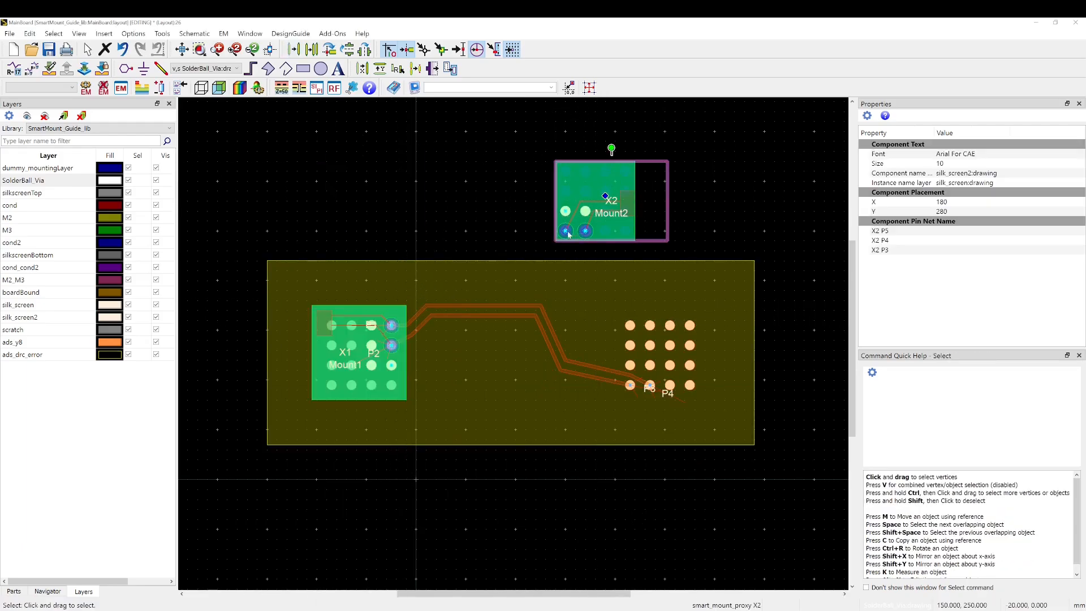
{"action": "key", "text": "m"}
{"action": "left_click", "coordinate": [565, 230]}
{"action": "left_click", "coordinate": [628, 388]}
- Check which mount layer is assigned to the Mount1 and Mount2 components
{"action": "left_click", "coordinate": [394, 312]}
{"action": "right_click", "coordinate": [395, 312]}
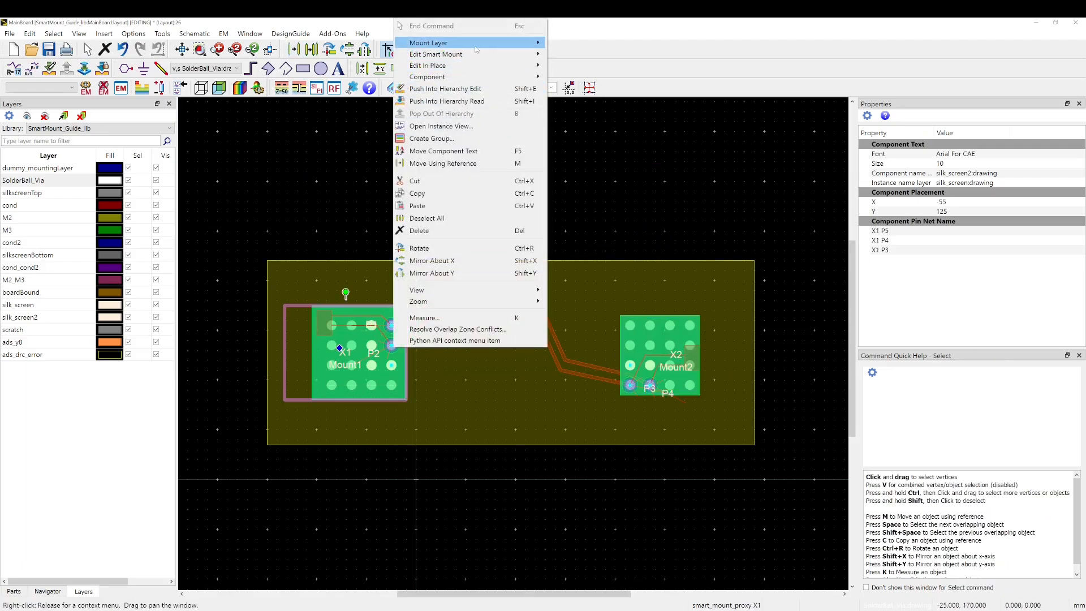
{"action": "mouse_move", "coordinate": [475, 49]}
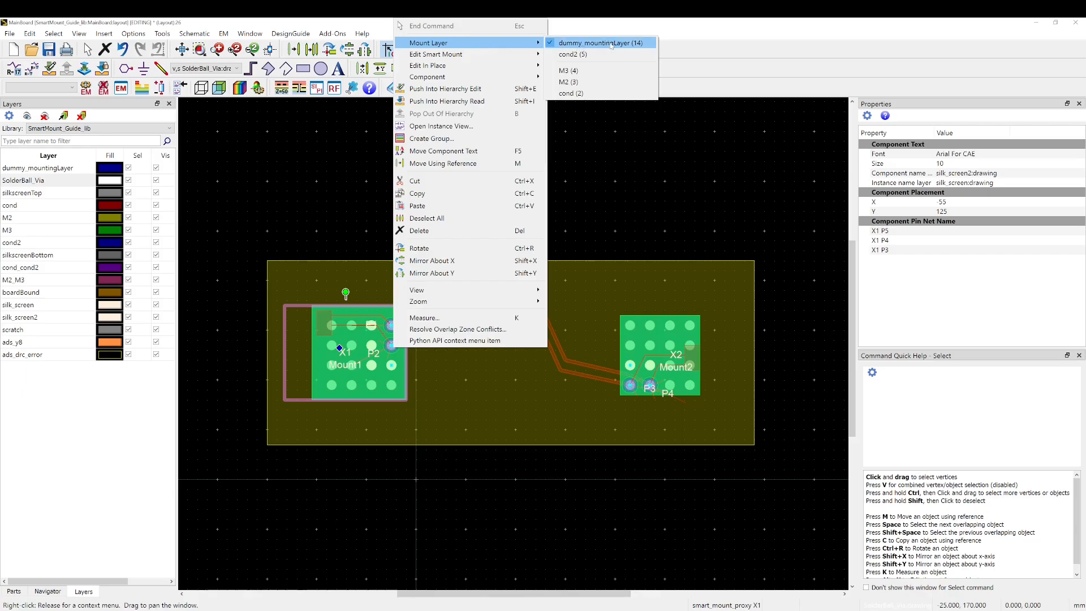
{"action": "left_click", "coordinate": [657, 164]}
{"action": "right_click", "coordinate": [657, 317]}
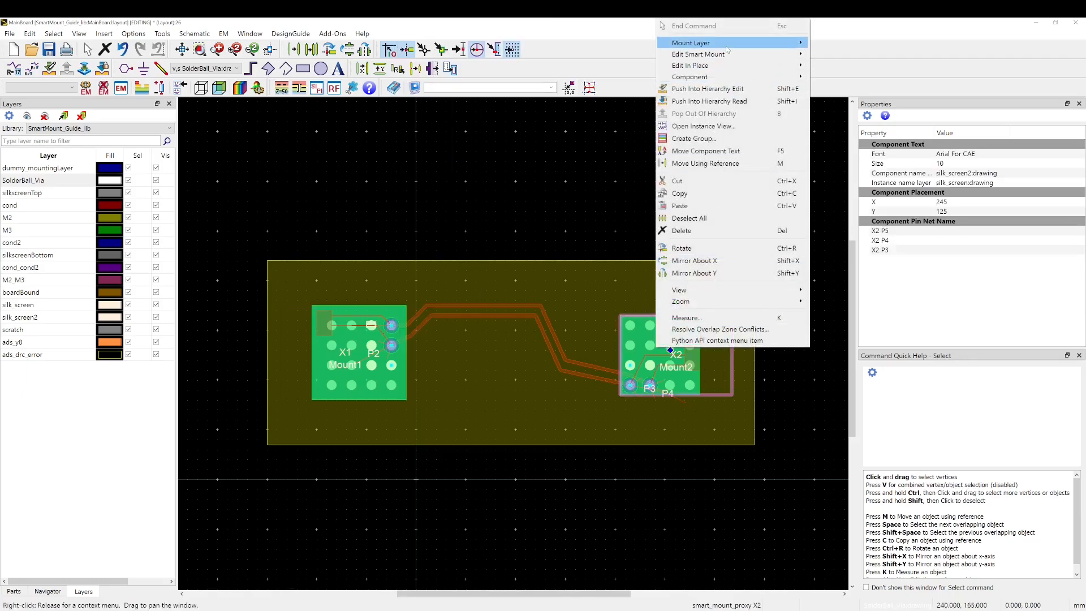
{"action": "mouse_move", "coordinate": [729, 50]}
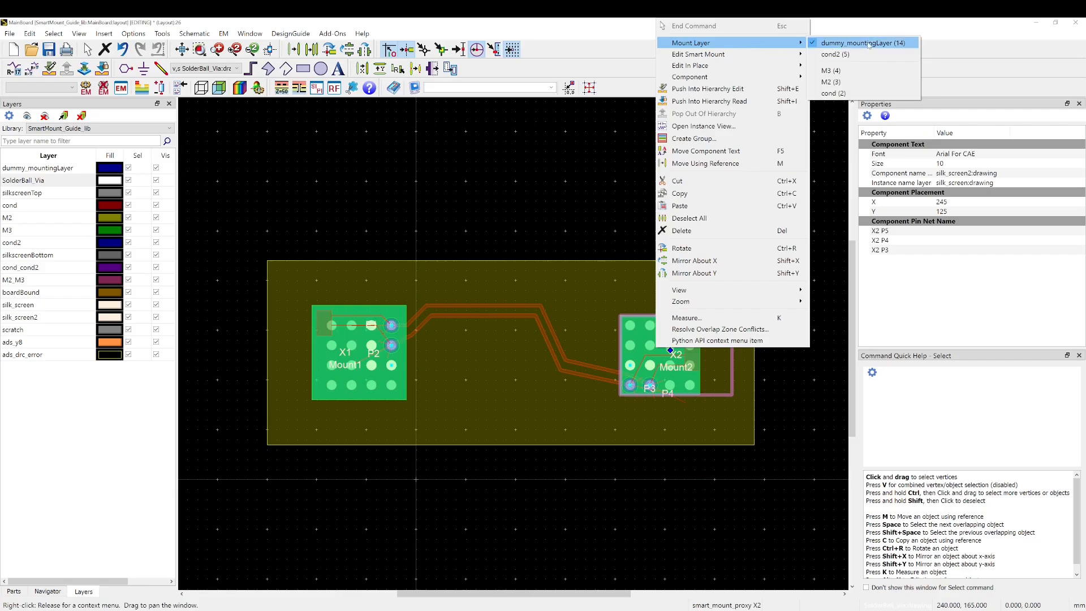
{"action": "left_click", "coordinate": [480, 139]}
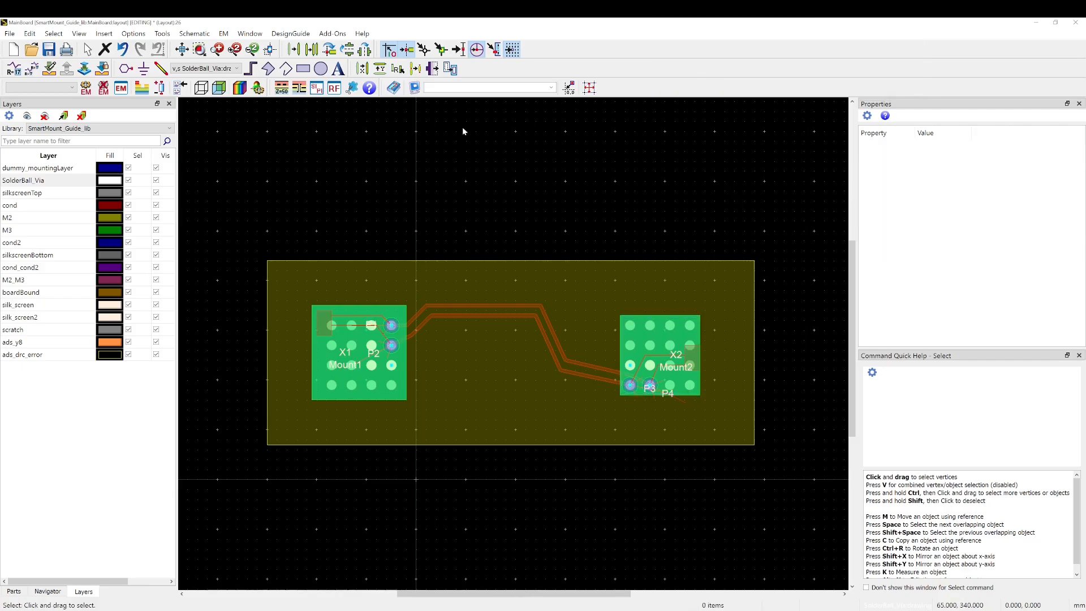
- Save the MainBoard layout, open its RFPro setup and show the conductors as wireframe
{"action": "left_click", "coordinate": [334, 88]}
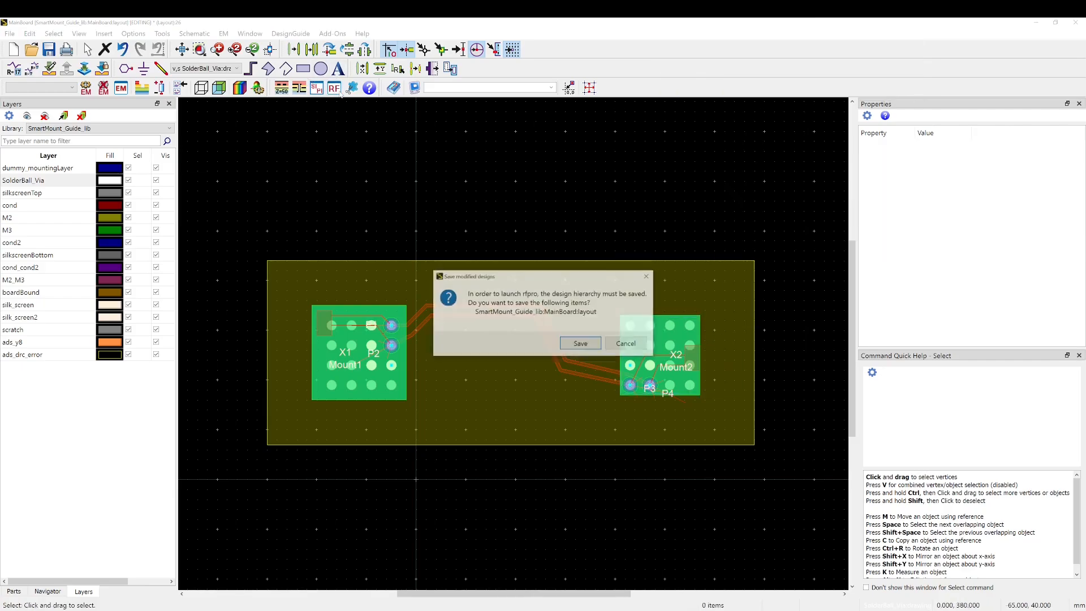
{"action": "left_click", "coordinate": [588, 344]}
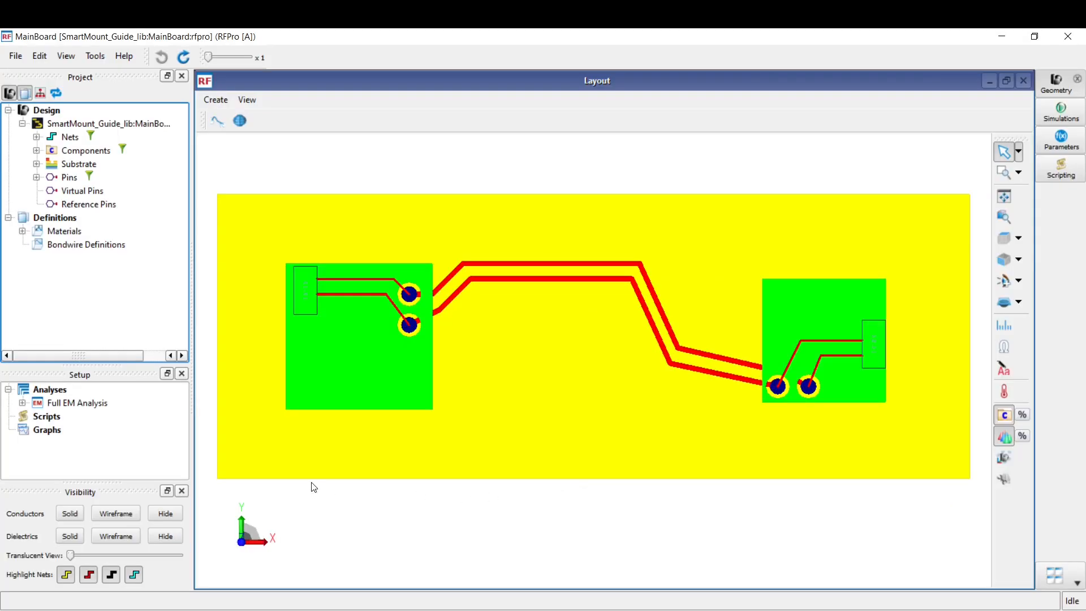
{"action": "left_click", "coordinate": [110, 512]}
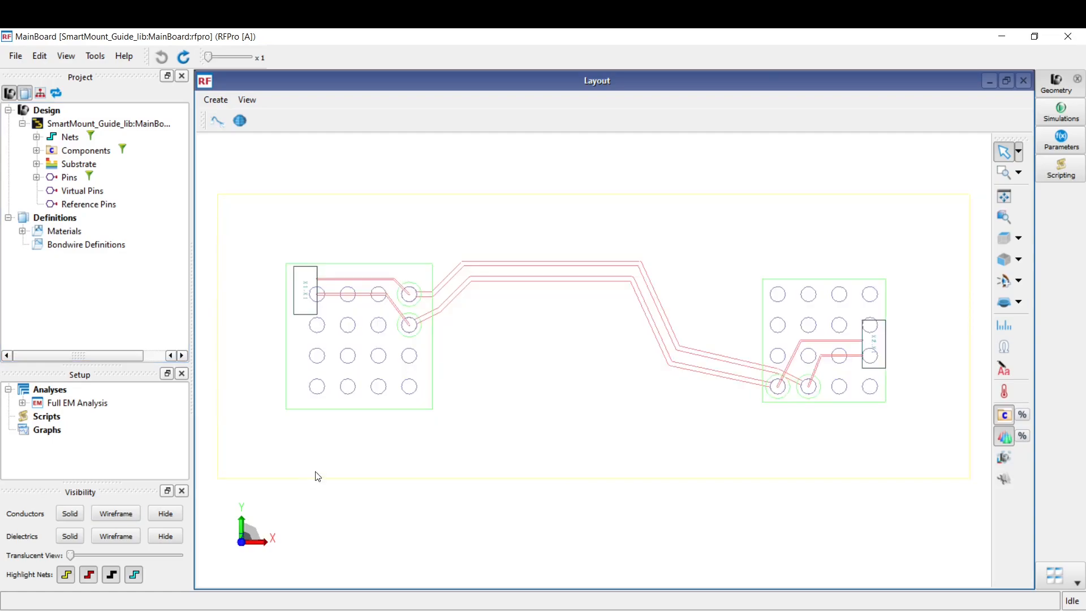
- Highlight nets P1 and P2 and examine their connection through the solder balls in 3D
{"action": "left_click", "coordinate": [558, 263]}
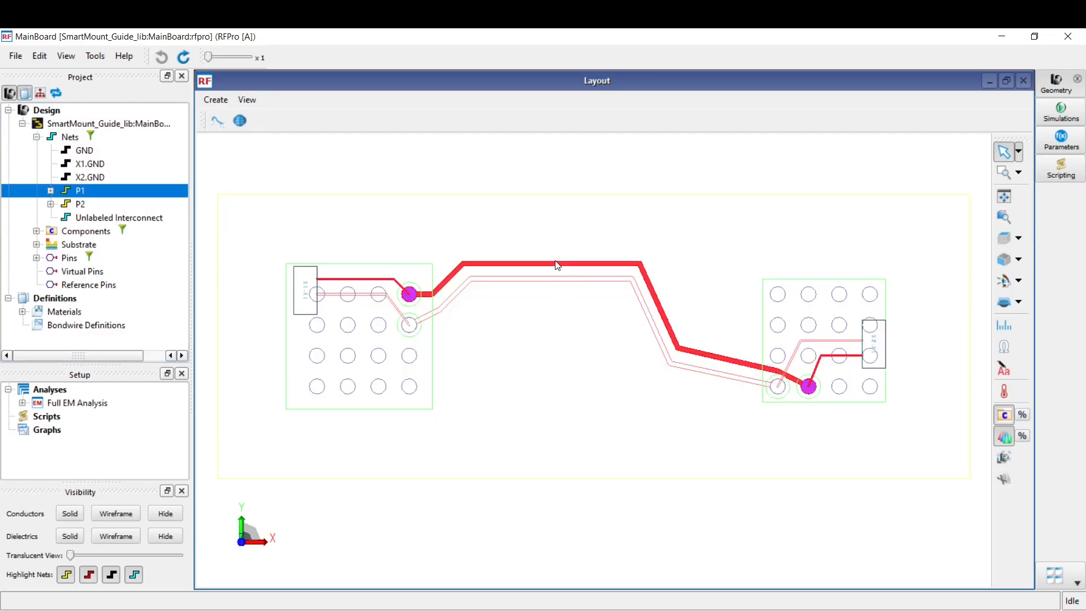
{"action": "left_click", "coordinate": [561, 282], "text": "ctrl"}
{"action": "mouse_move", "coordinate": [790, 468]}
{"action": "left_mouse_down"}
{"action": "mouse_move", "coordinate": [816, 404]}
{"action": "mouse_move", "coordinate": [371, 488]}
{"action": "mouse_move", "coordinate": [315, 412]}
{"action": "left_mouse_up"}
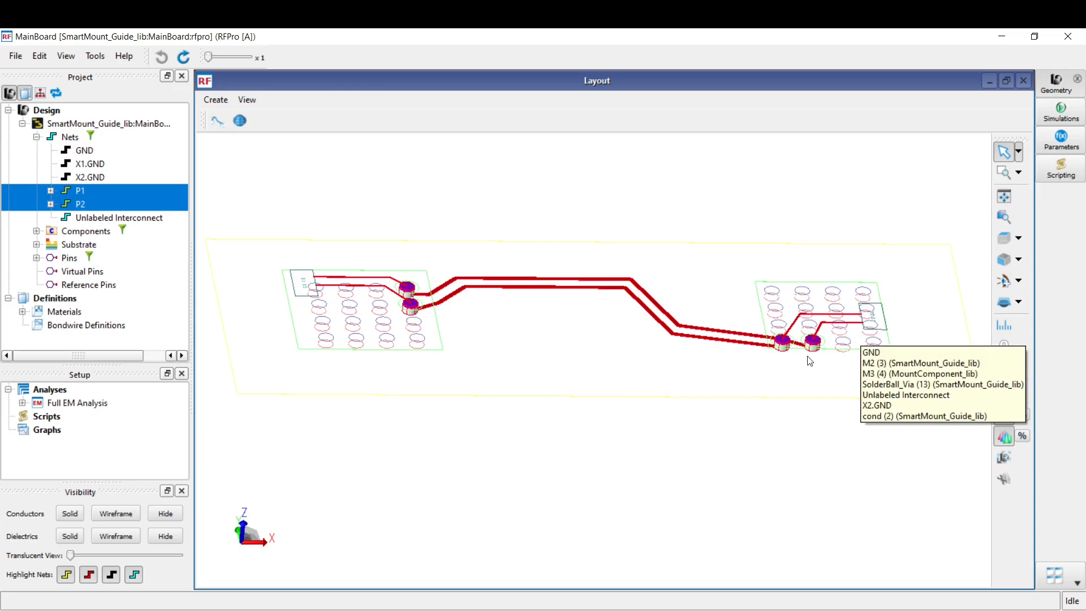
- Create virtual pins on the nearest ground net at the same XY as pins P2 and P3 of X1.X1 and X2.X1
{"action": "left_click", "coordinate": [23, 404]}
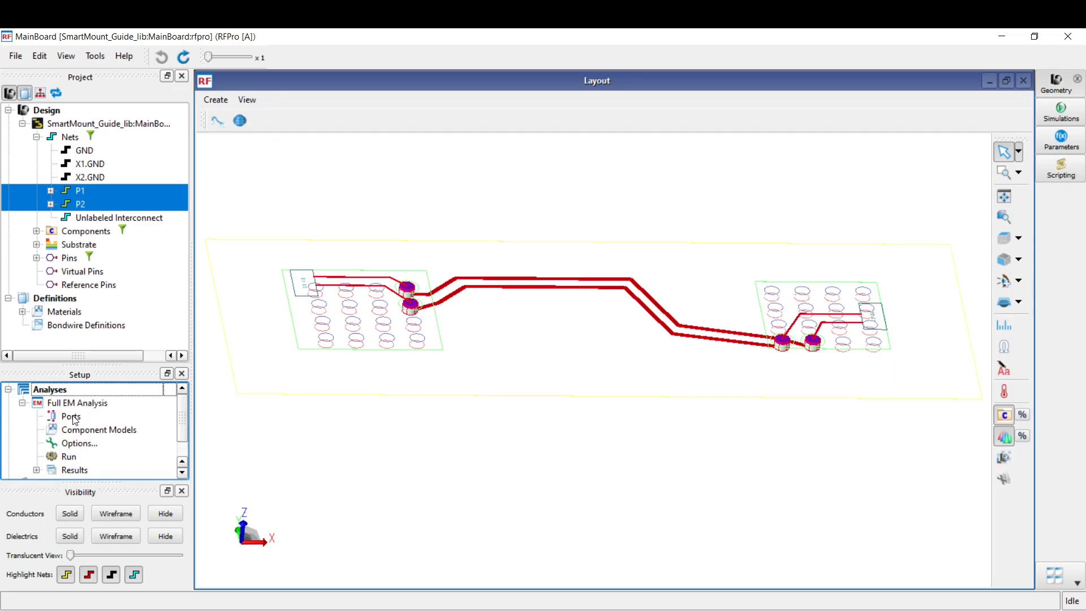
{"action": "left_click", "coordinate": [36, 231]}
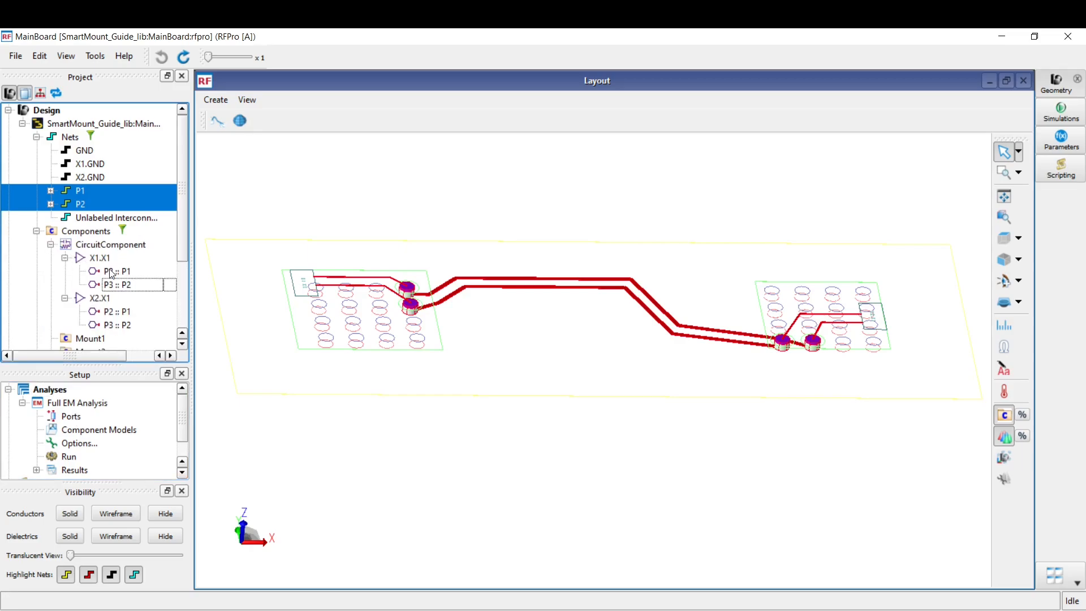
{"action": "left_click", "coordinate": [112, 274]}
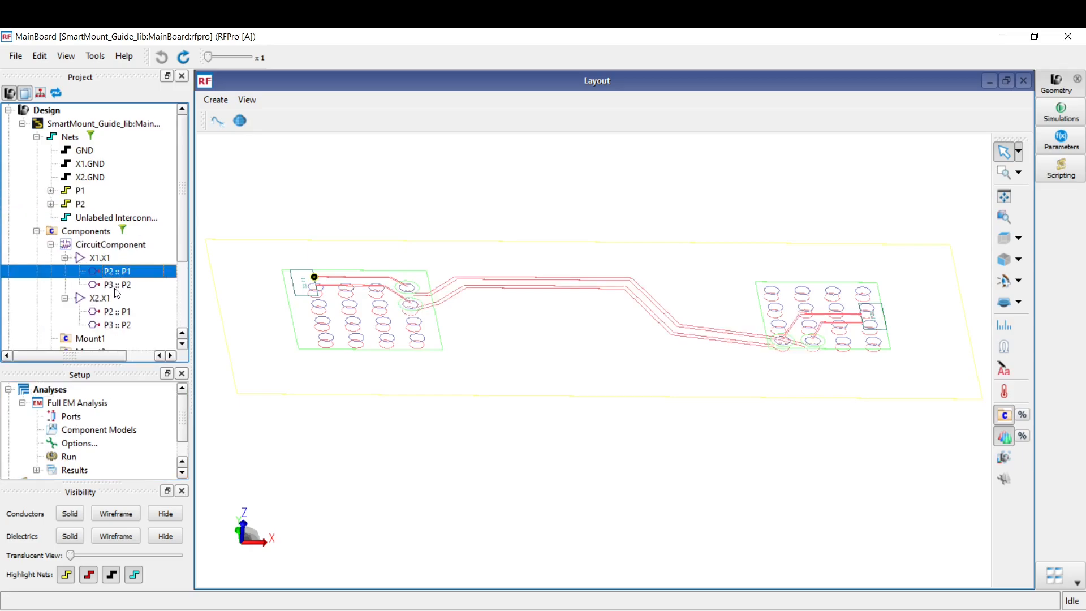
{"action": "left_click", "coordinate": [116, 286], "text": "ctrl"}
{"action": "left_click", "coordinate": [122, 312], "text": "ctrl"}
{"action": "left_click", "coordinate": [124, 336], "text": "ctrl"}
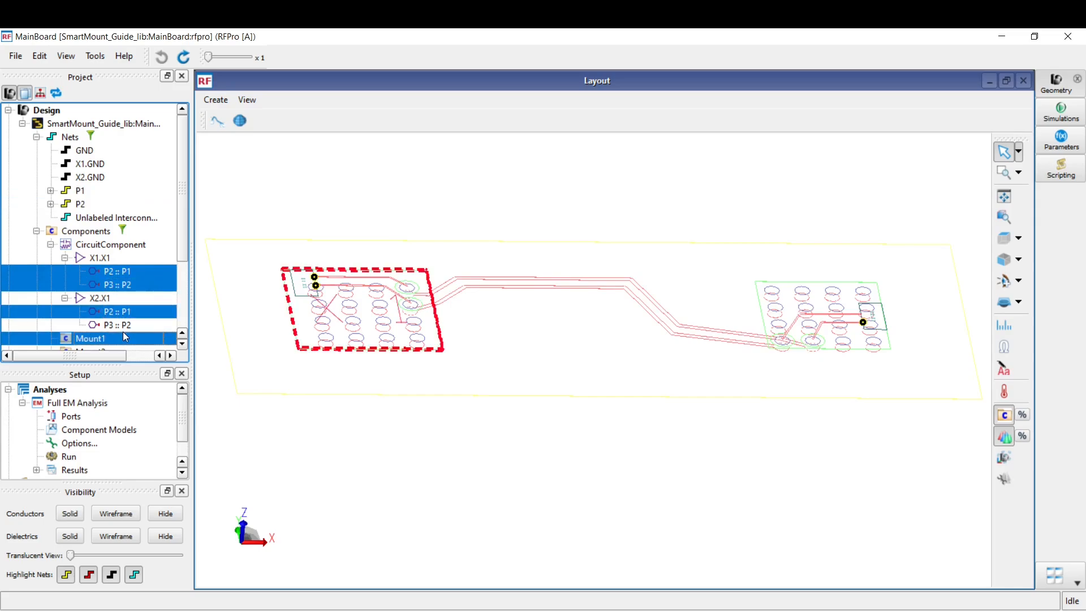
{"action": "left_click", "coordinate": [122, 335], "text": "ctrl"}
{"action": "left_click", "coordinate": [122, 323], "text": "ctrl"}
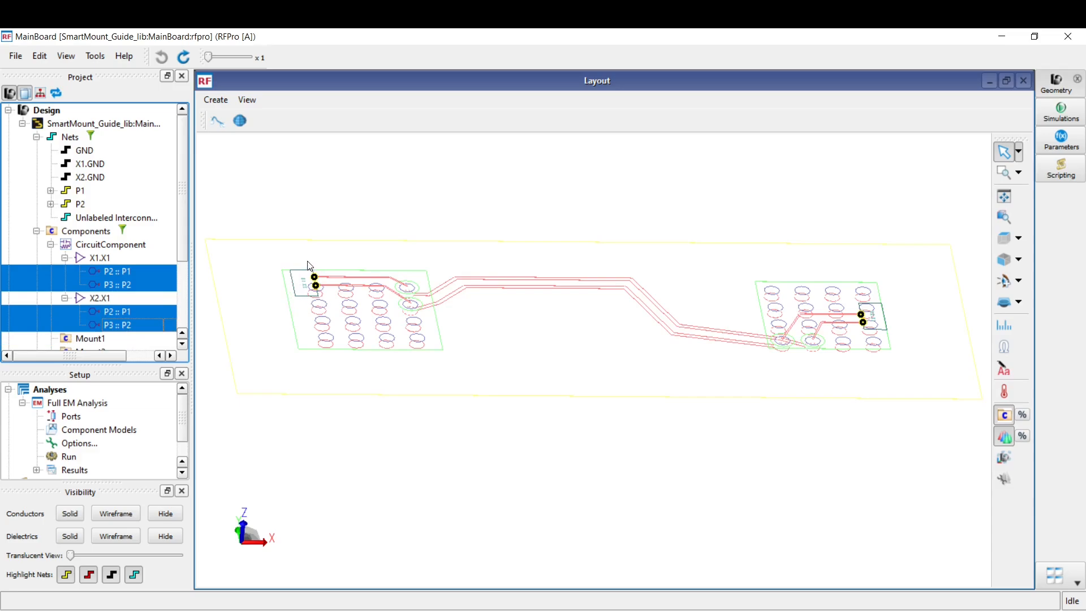
{"action": "right_click", "coordinate": [116, 284]}
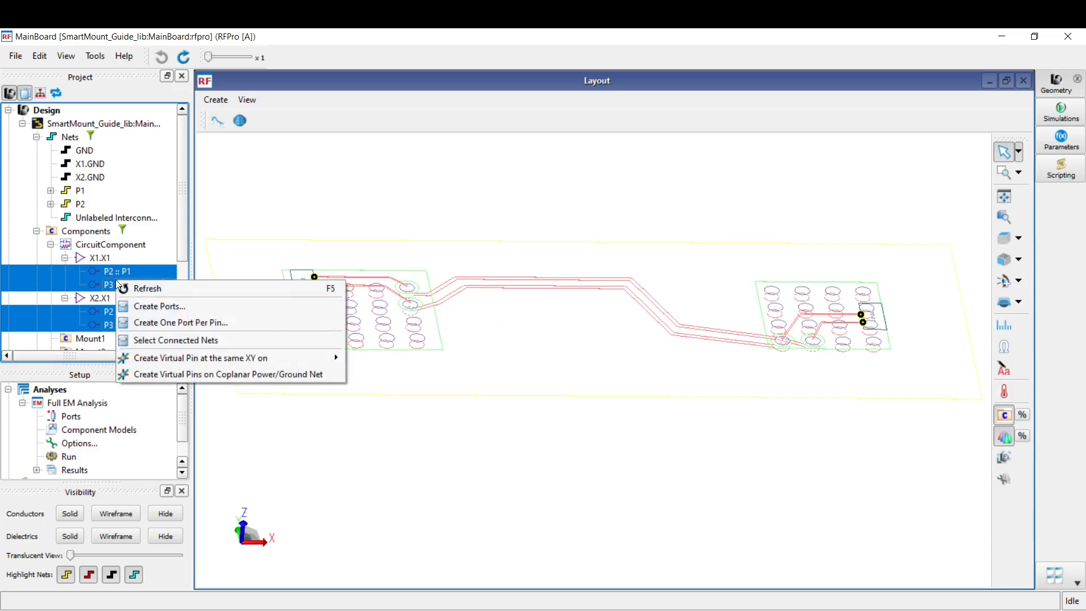
{"action": "mouse_move", "coordinate": [229, 361]}
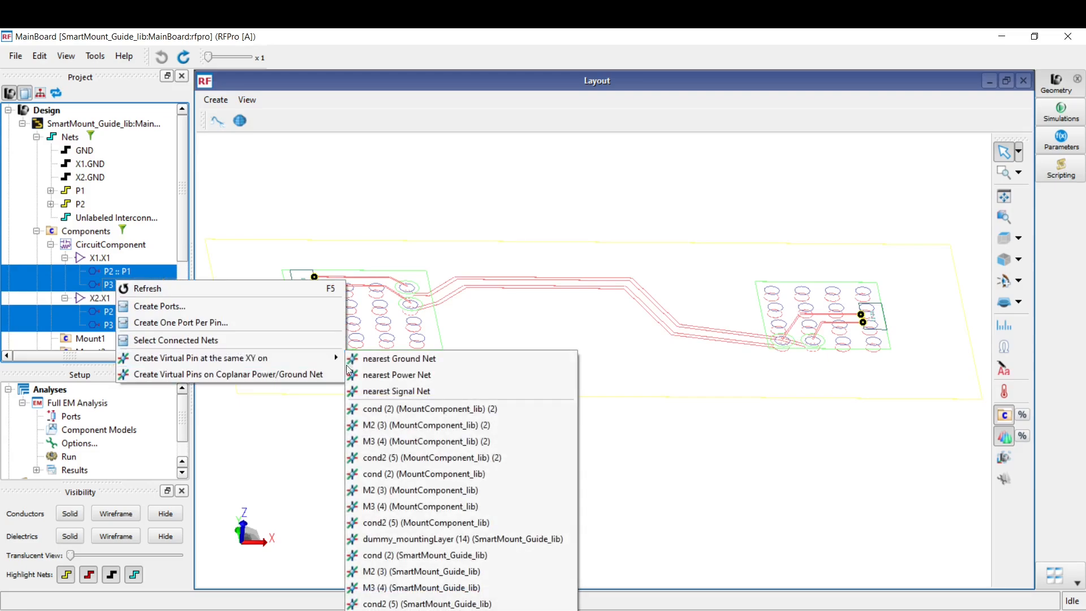
{"action": "left_click", "coordinate": [404, 363]}
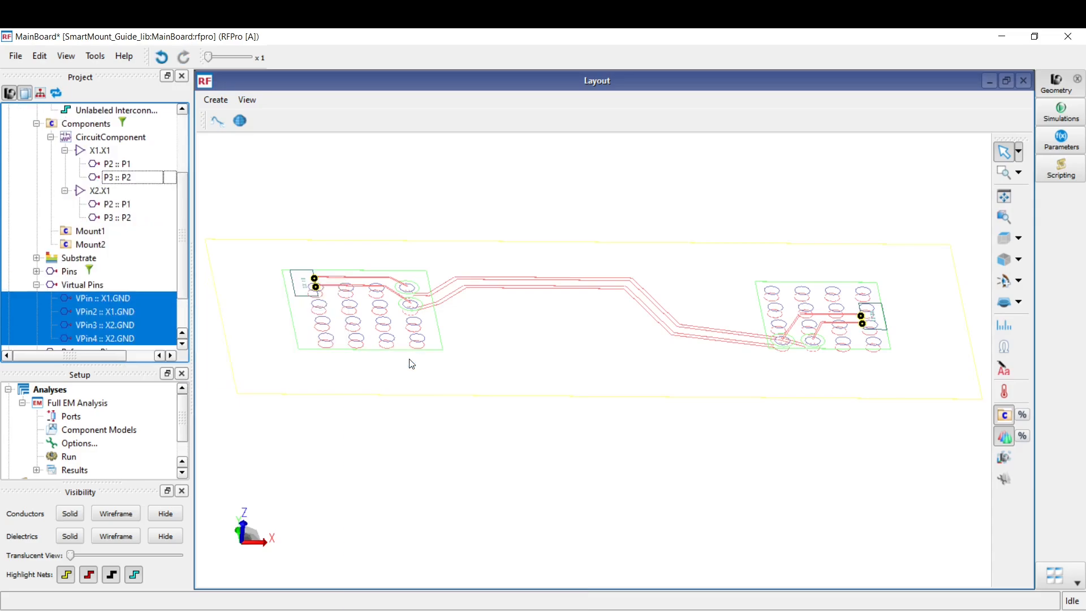
- Create Full EM Analysis ports from pins P2 and P3 of circuit components X1.X1 and X2.X1
{"action": "left_click", "coordinate": [108, 166]}
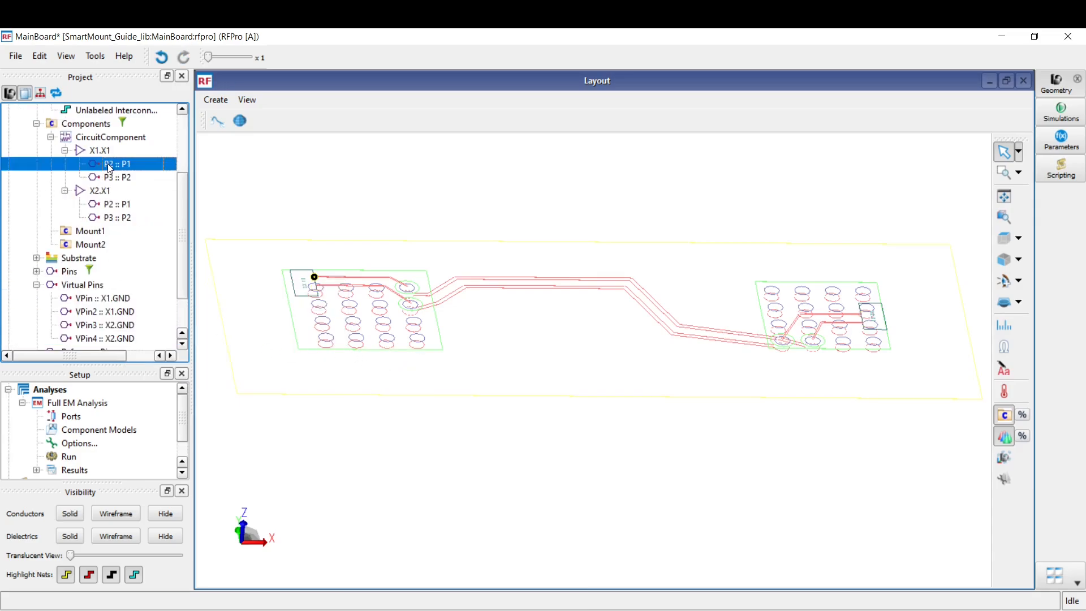
{"action": "left_click", "coordinate": [116, 179], "text": "ctrl"}
{"action": "left_click", "coordinate": [119, 206], "text": "ctrl"}
{"action": "left_click", "coordinate": [120, 220], "text": "ctrl"}
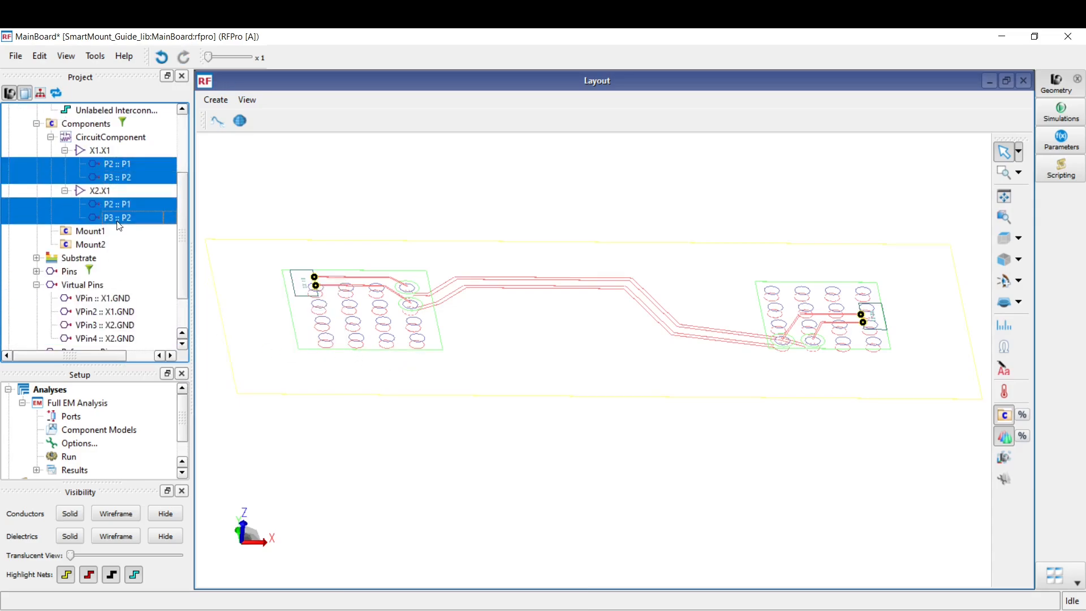
{"action": "left_click_drag", "start_coordinate": [122, 175], "coordinate": [76, 418]}
- Inspect the positive and negative pin locations of the new ports in the 3D layout
{"action": "scroll", "coordinate": [105, 393], "scroll_direction": "down", "scroll_amount": 1}
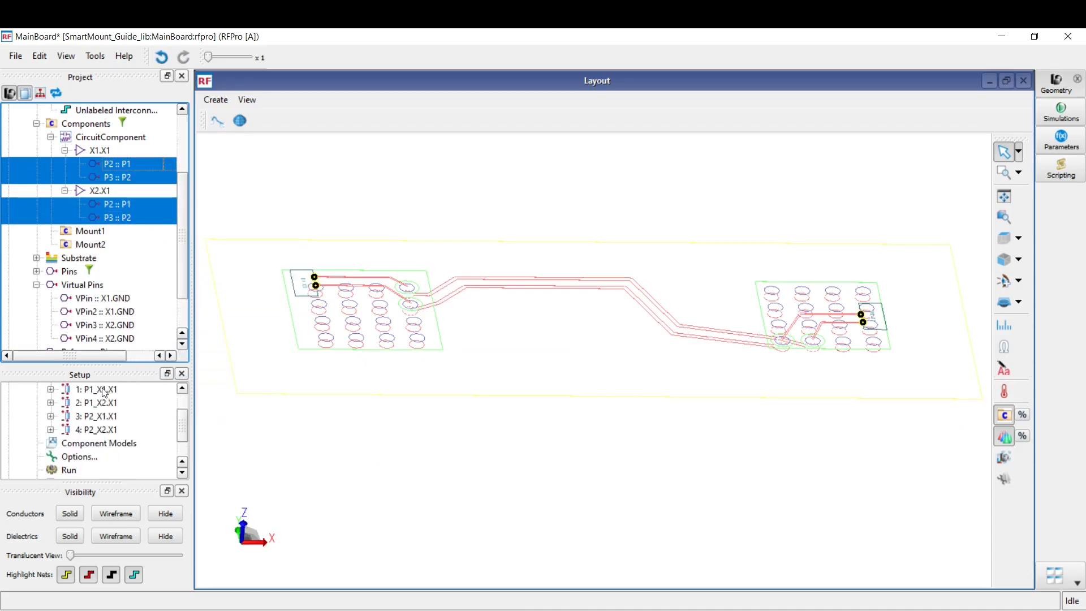
{"action": "scroll", "coordinate": [104, 403], "scroll_direction": "up", "scroll_amount": 1}
{"action": "left_click", "coordinate": [94, 430]}
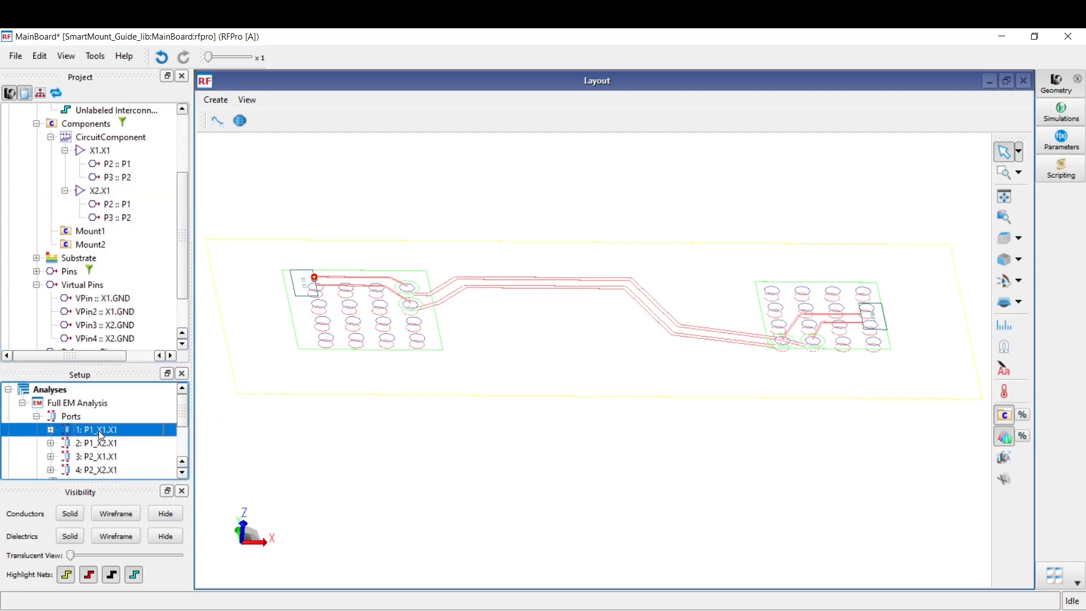
{"action": "scroll", "coordinate": [292, 272], "scroll_direction": "up", "scroll_amount": 5}
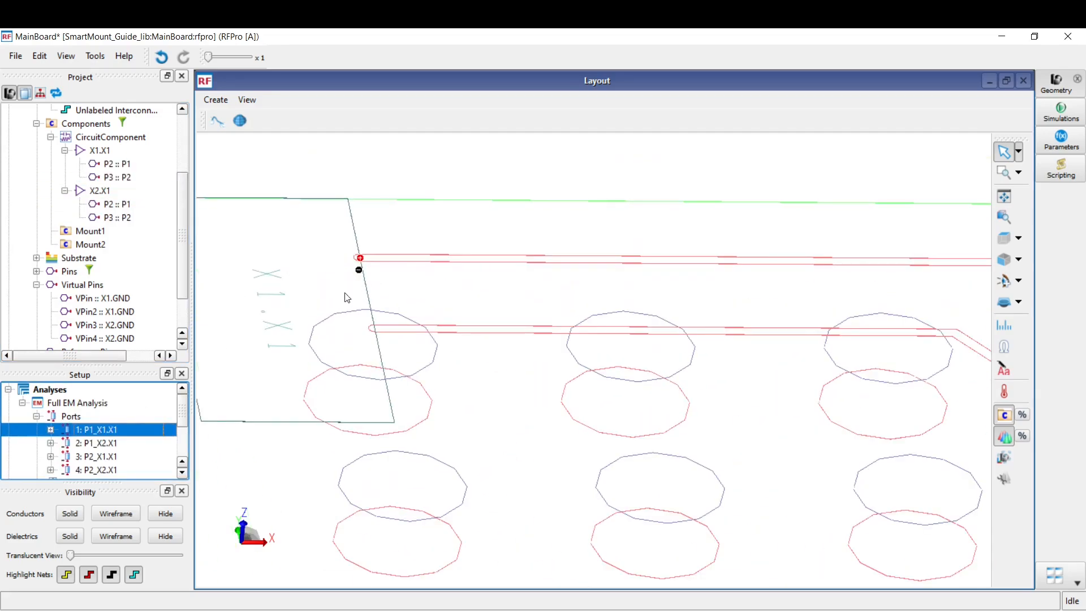
{"action": "left_click", "coordinate": [94, 445]}
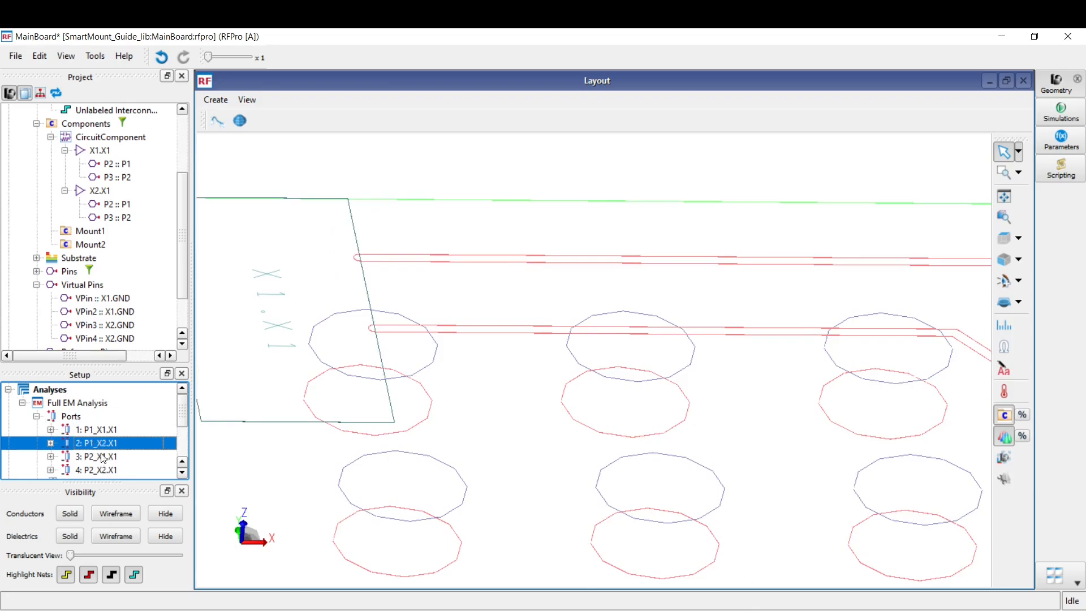
{"action": "left_click", "coordinate": [104, 457]}
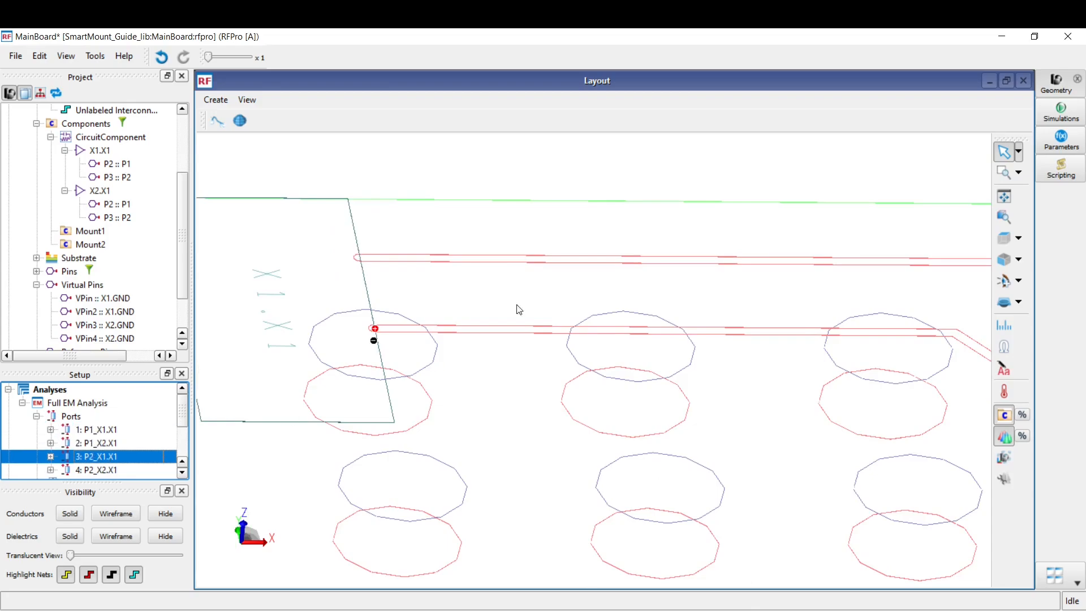
{"action": "left_click", "coordinate": [36, 417]}
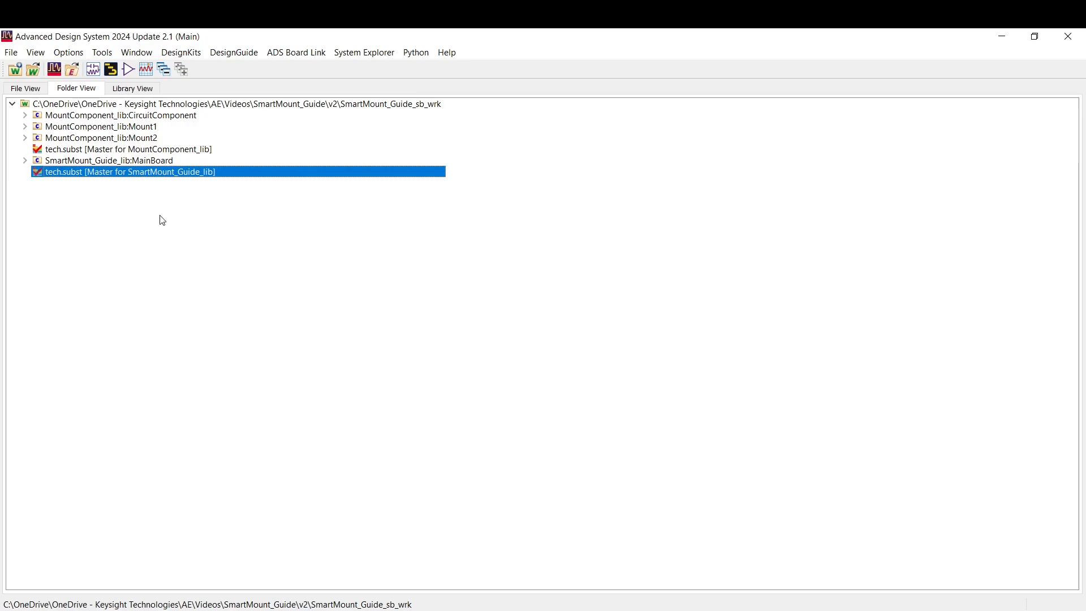
- Switch to the ADS main window, review SmartMount_Guide_lib's tech substrate and close it
{"action": "double_click", "coordinate": [157, 180]}
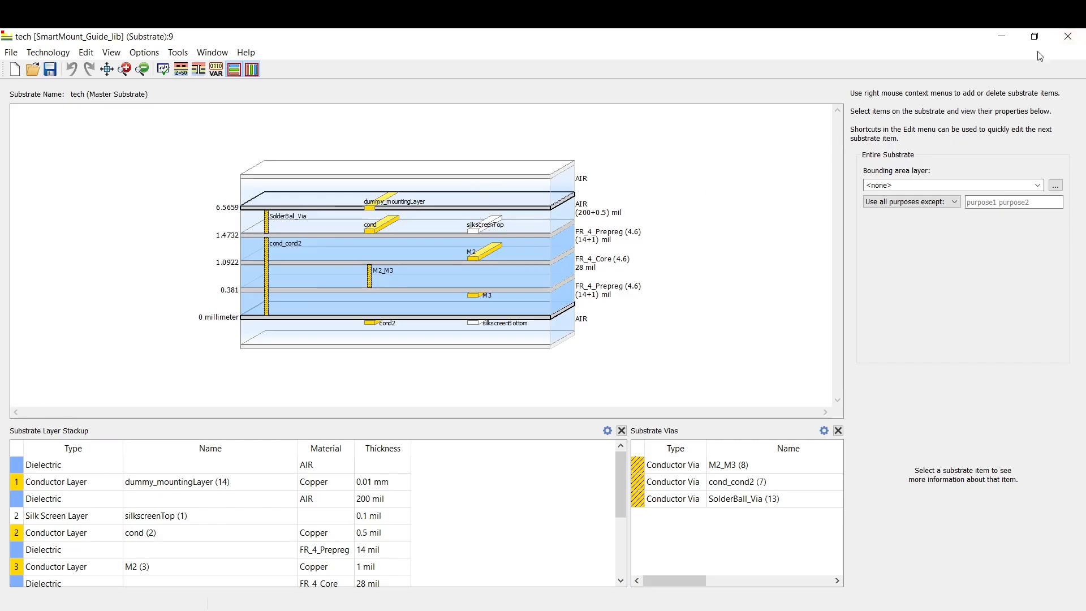
{"action": "left_click", "coordinate": [1067, 35]}
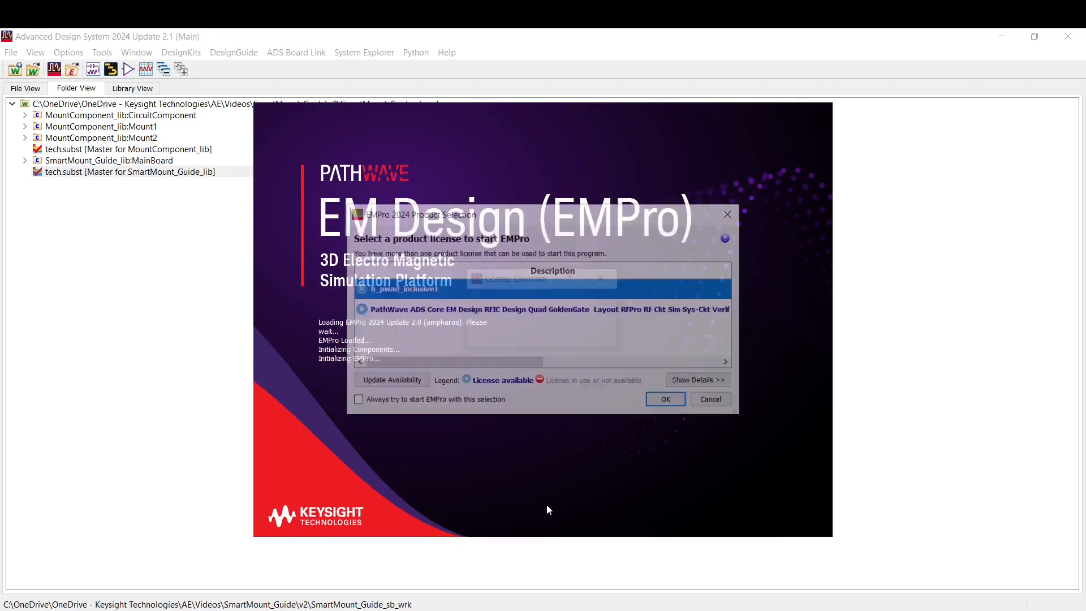
- Launch EMPro with the selected product license and create a solder ball part with a height of 200 mil
{"action": "left_click", "coordinate": [668, 402]}
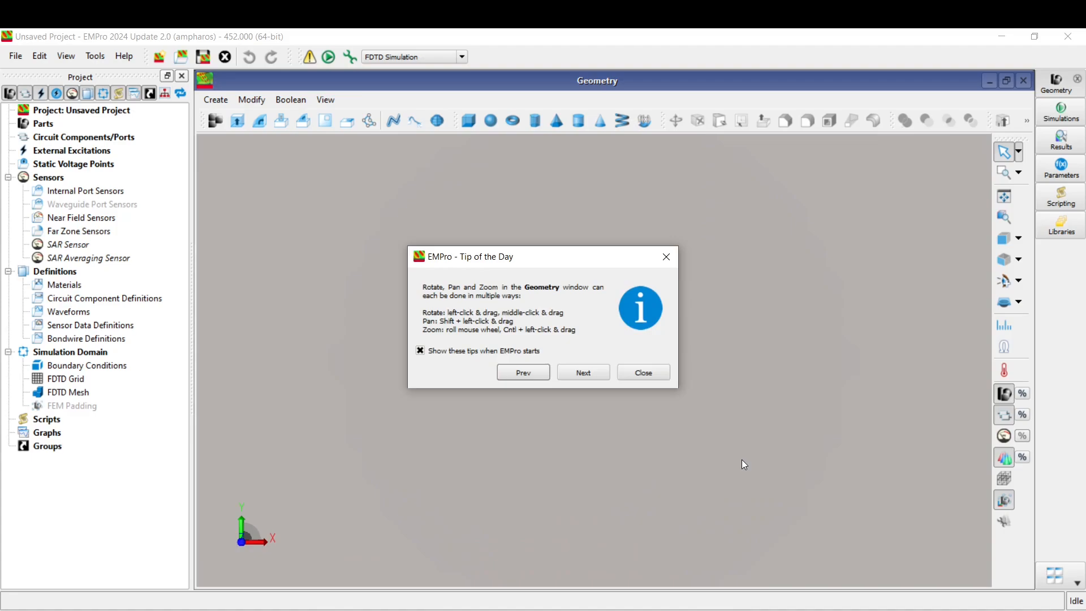
{"action": "left_click", "coordinate": [651, 373]}
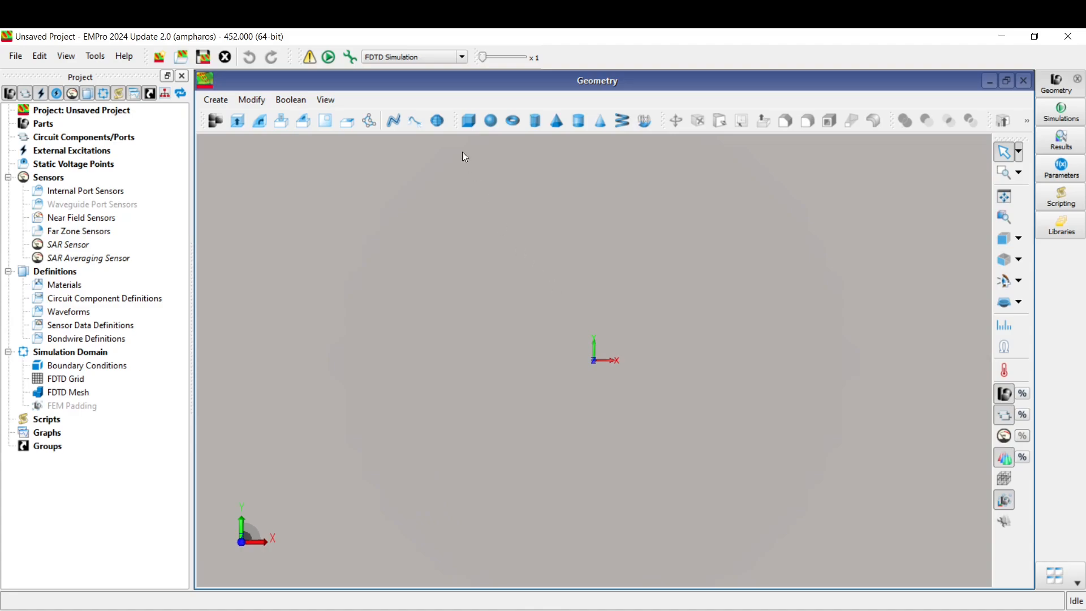
{"action": "left_click", "coordinate": [437, 121]}
{"action": "left_click_drag", "start_coordinate": [591, 382], "coordinate": [692, 294]}
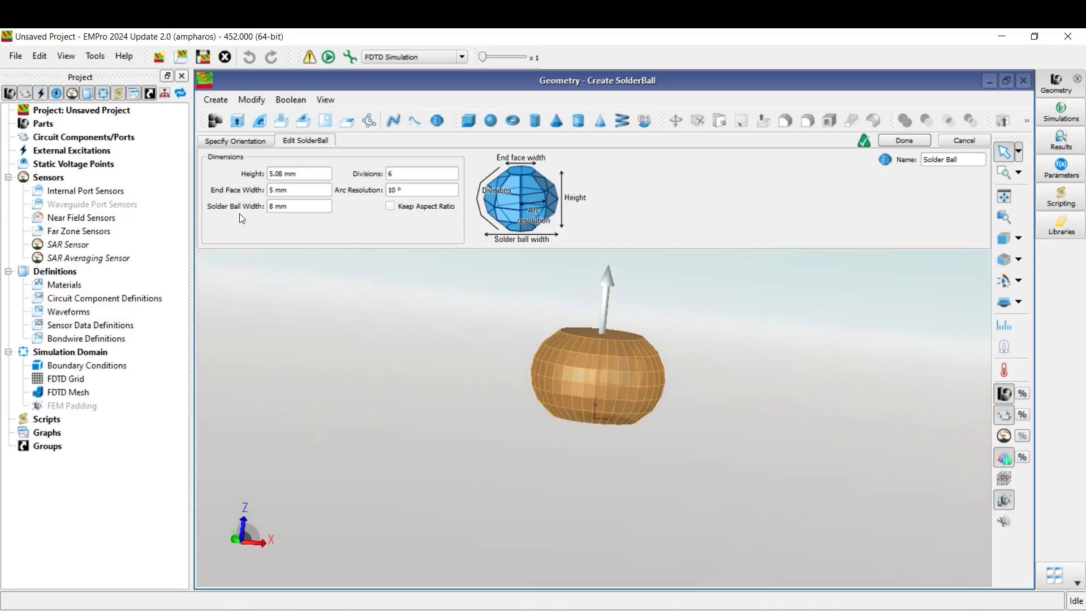
{"action": "left_click", "coordinate": [304, 174]}
{"action": "key", "text": "ctrl+a"}
{"action": "type", "text": "200"}
{"action": "left_click", "coordinate": [912, 138]}
{"action": "left_click_drag", "start_coordinate": [675, 351], "coordinate": [512, 302]}
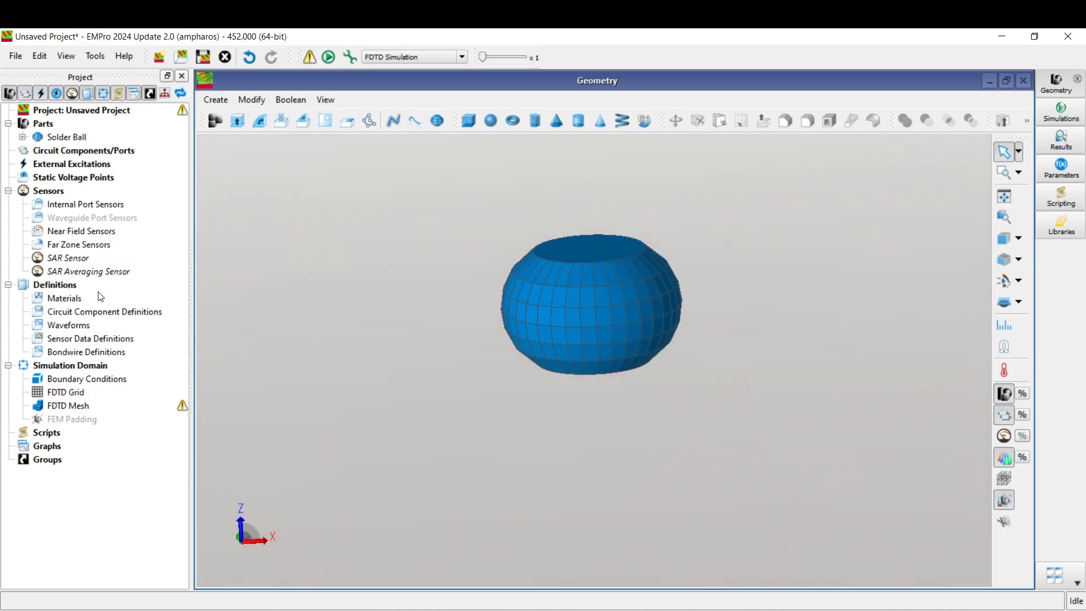
- Add Typical solder from the default material library and assign it to the Solder Ball part
{"action": "right_click", "coordinate": [73, 304]}
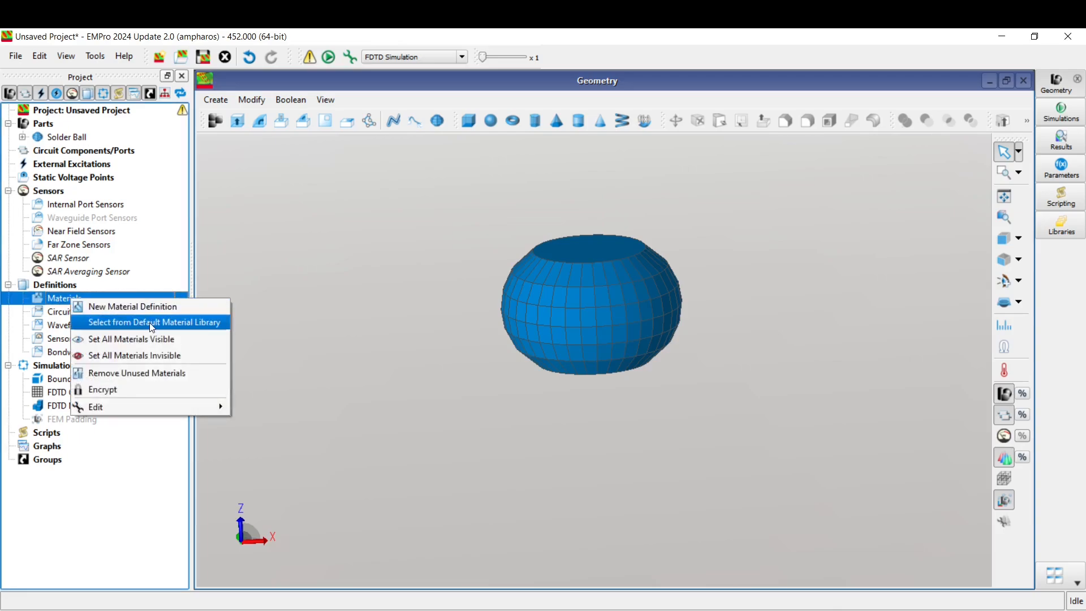
{"action": "left_click", "coordinate": [193, 322]}
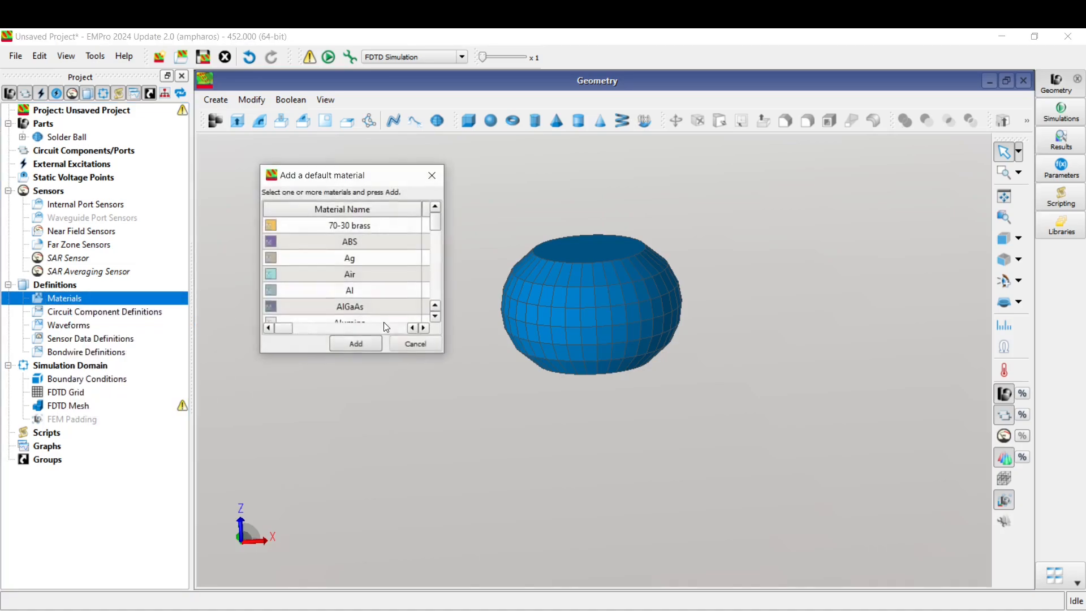
{"action": "left_click_drag", "start_coordinate": [440, 355], "coordinate": [542, 441]}
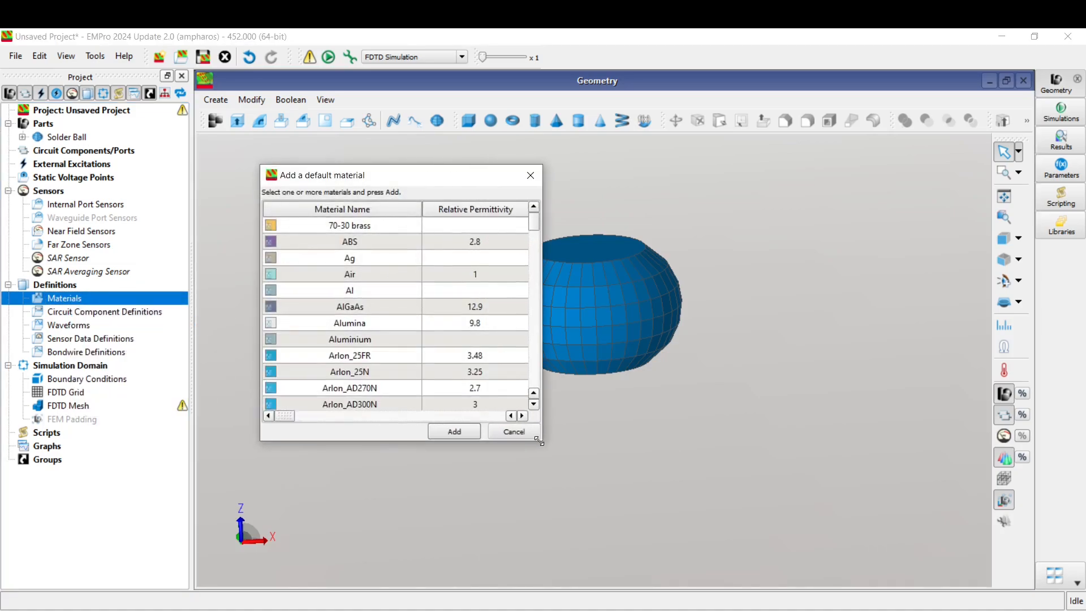
{"action": "left_click_drag", "start_coordinate": [533, 220], "coordinate": [548, 392]}
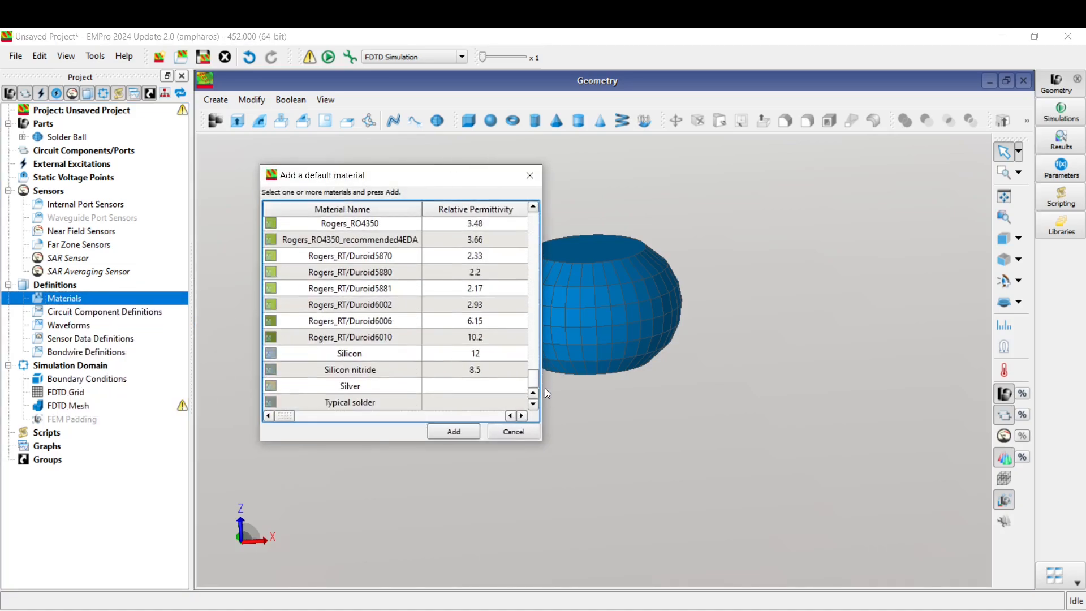
{"action": "left_click", "coordinate": [360, 404]}
{"action": "left_click", "coordinate": [458, 433]}
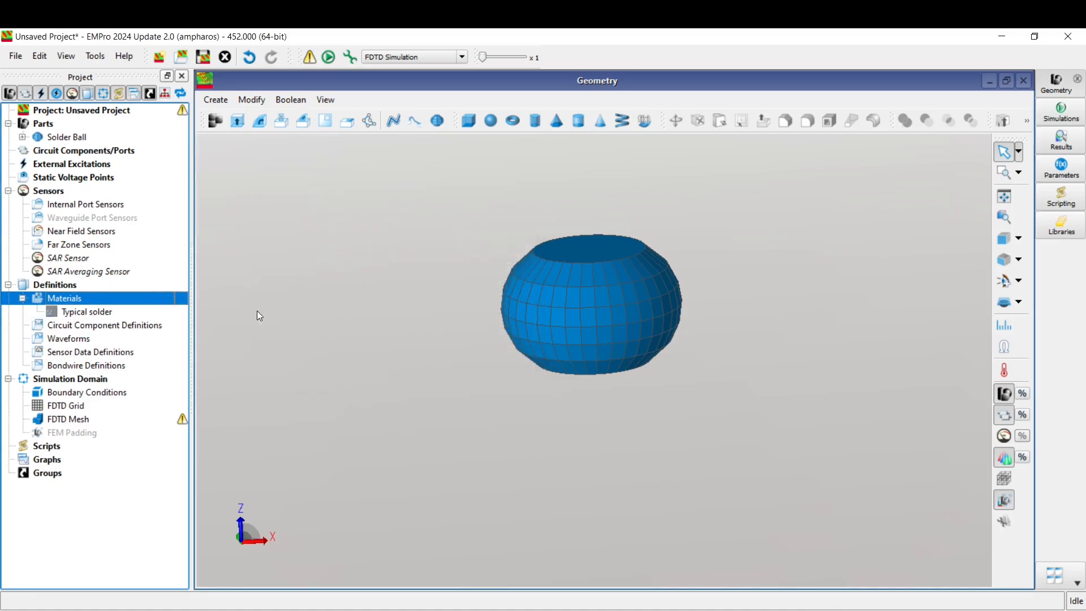
{"action": "left_click_drag", "start_coordinate": [97, 314], "coordinate": [68, 139]}
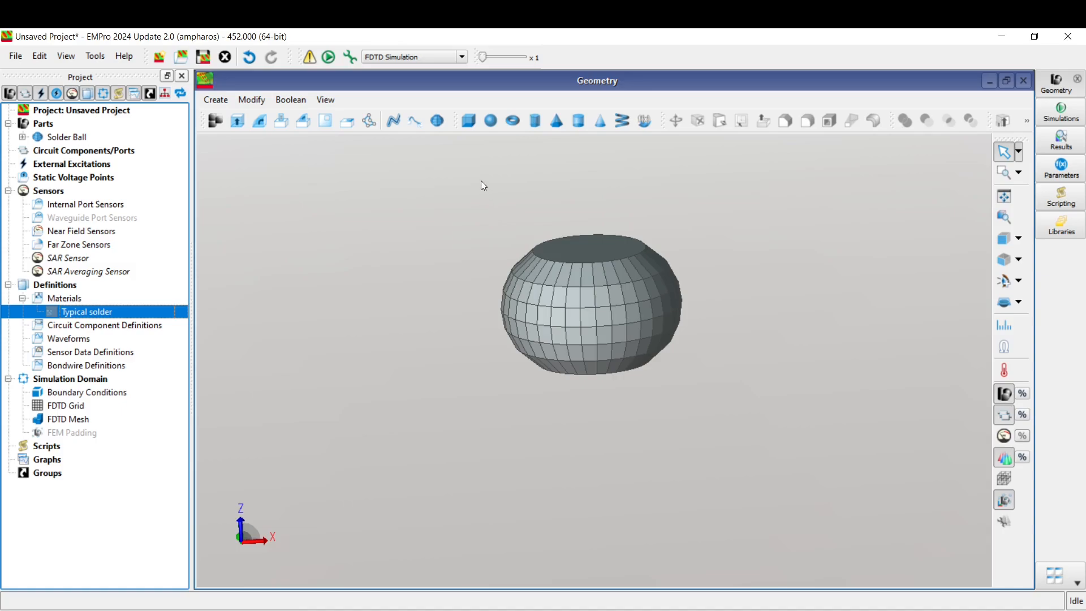
- Reopen the Solder Ball part's modeling definition, check its height and close the editor
{"action": "left_click", "coordinate": [49, 138]}
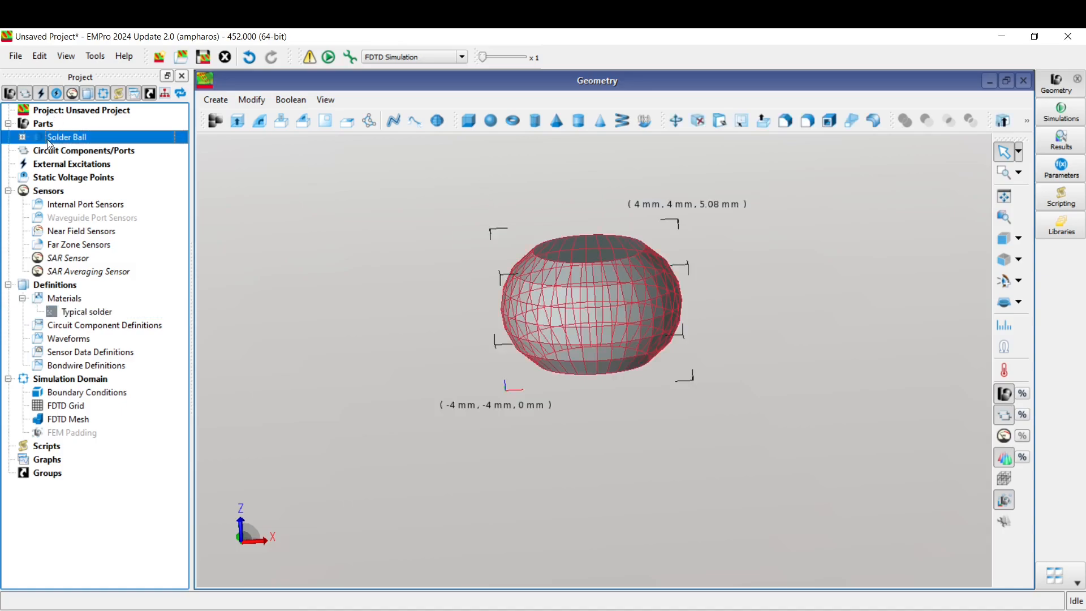
{"action": "right_click", "coordinate": [66, 138]}
{"action": "left_click", "coordinate": [26, 138]}
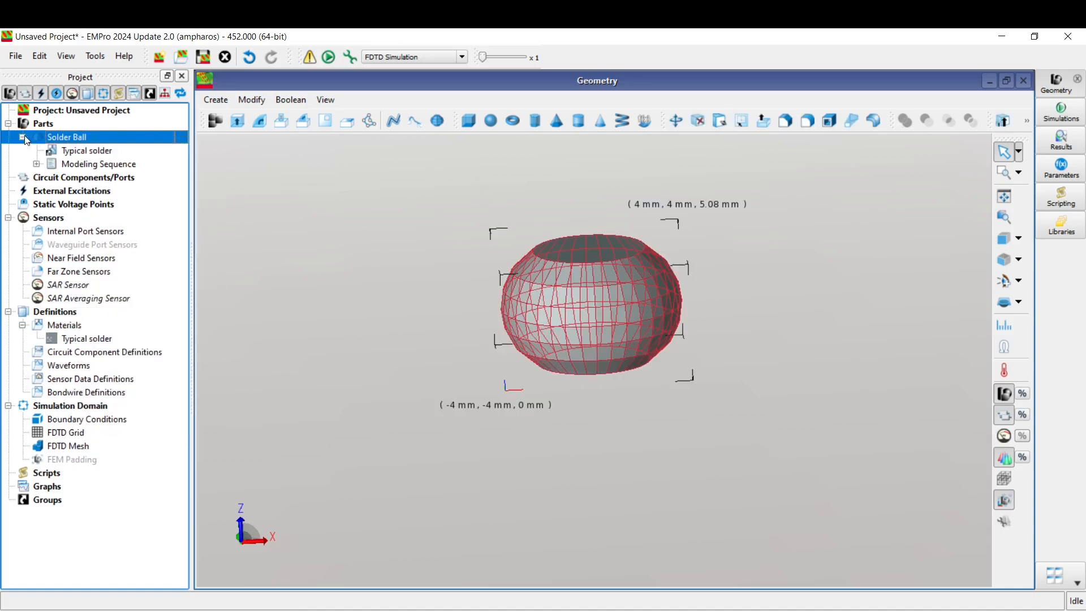
{"action": "double_click", "coordinate": [85, 164]}
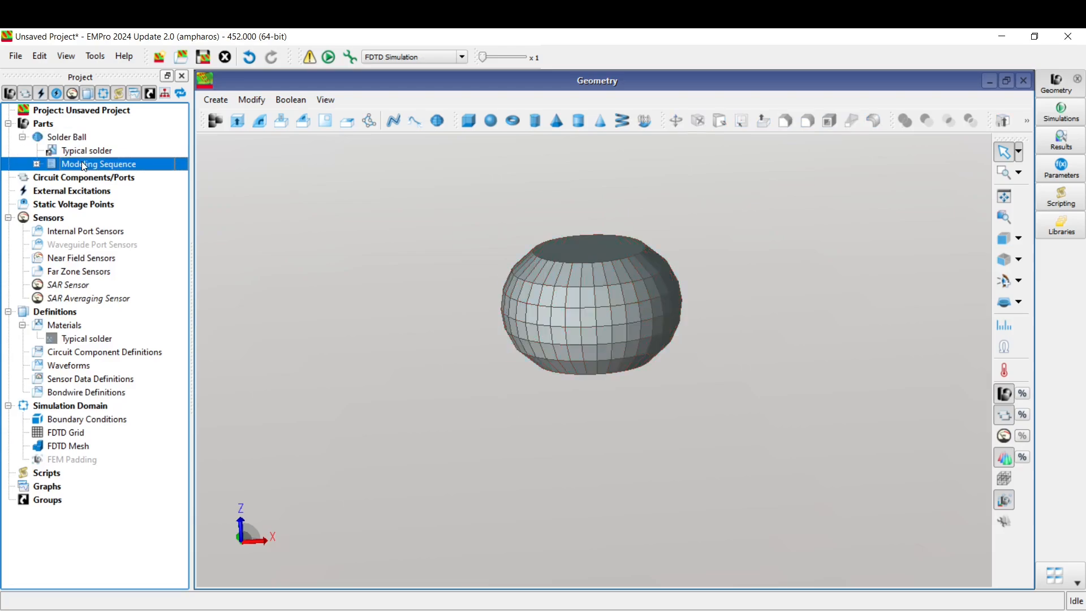
{"action": "double_click", "coordinate": [74, 178]}
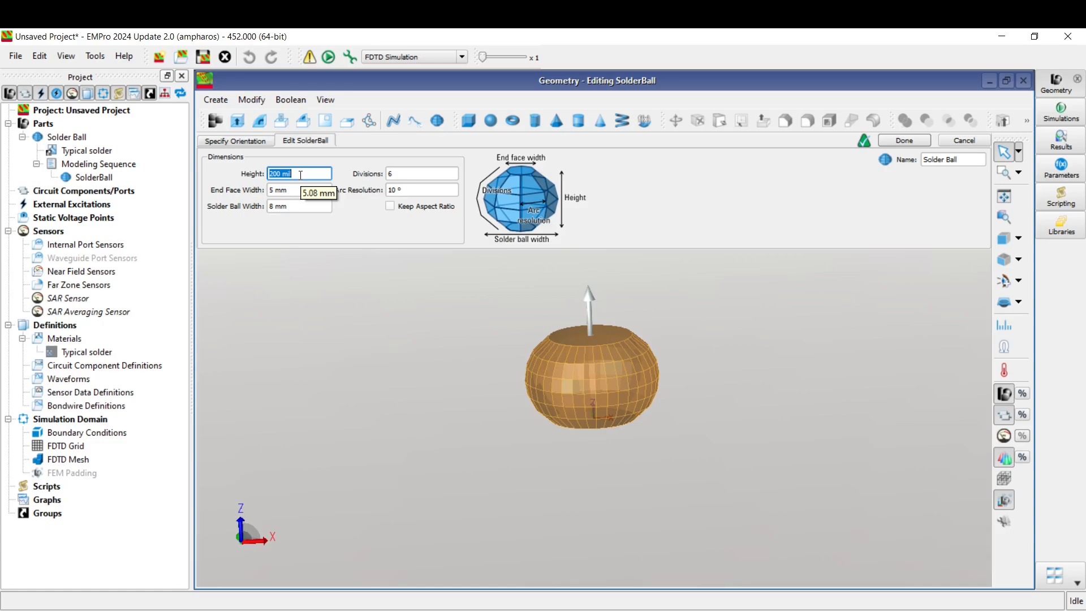
{"action": "left_click", "coordinate": [900, 141]}
- Save the project as SolderBall in the v2 folder as an EMPro OpenAccess project
{"action": "left_click", "coordinate": [157, 58]}
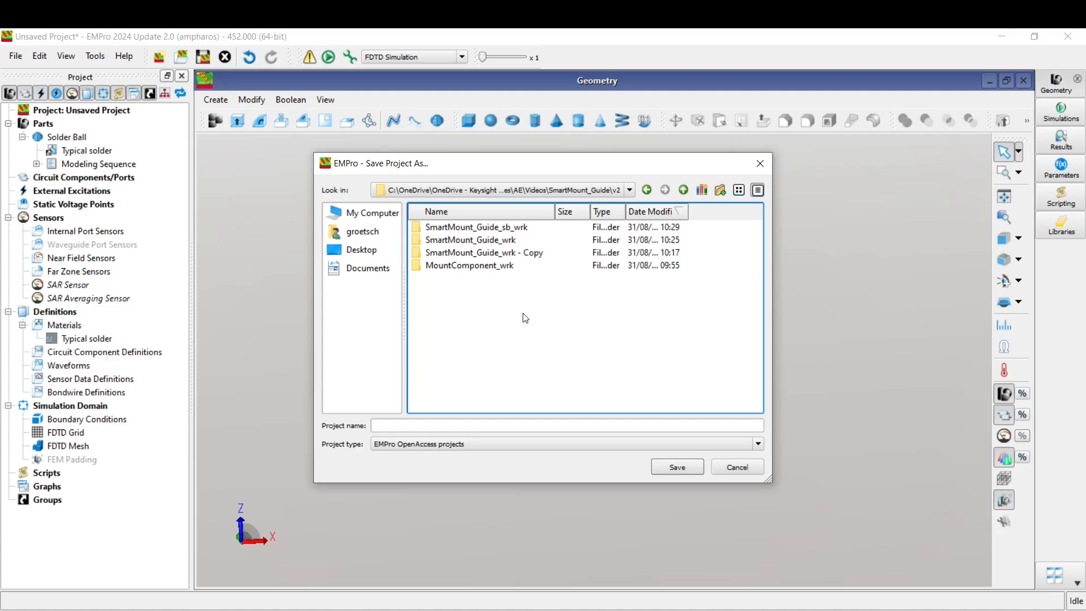
{"action": "left_click", "coordinate": [468, 424]}
{"action": "type", "text": "SolderBall"}
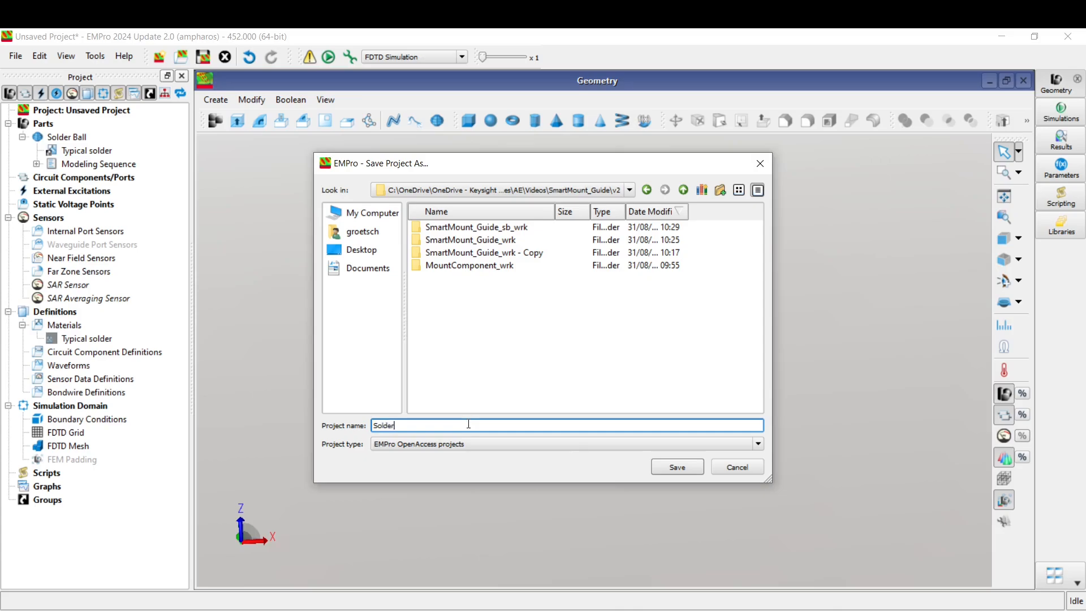
{"action": "left_click", "coordinate": [674, 467]}
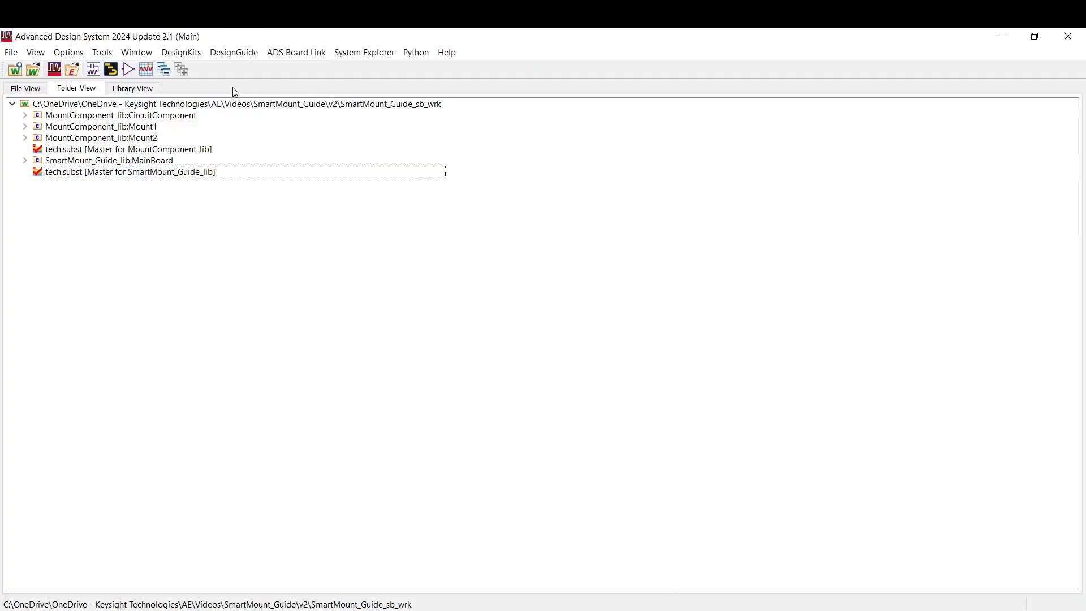
- Switch to the ADS main window and add SolderBall_lib from the v2 folder to the workspace in Shared mode
{"action": "left_click", "coordinate": [181, 53]}
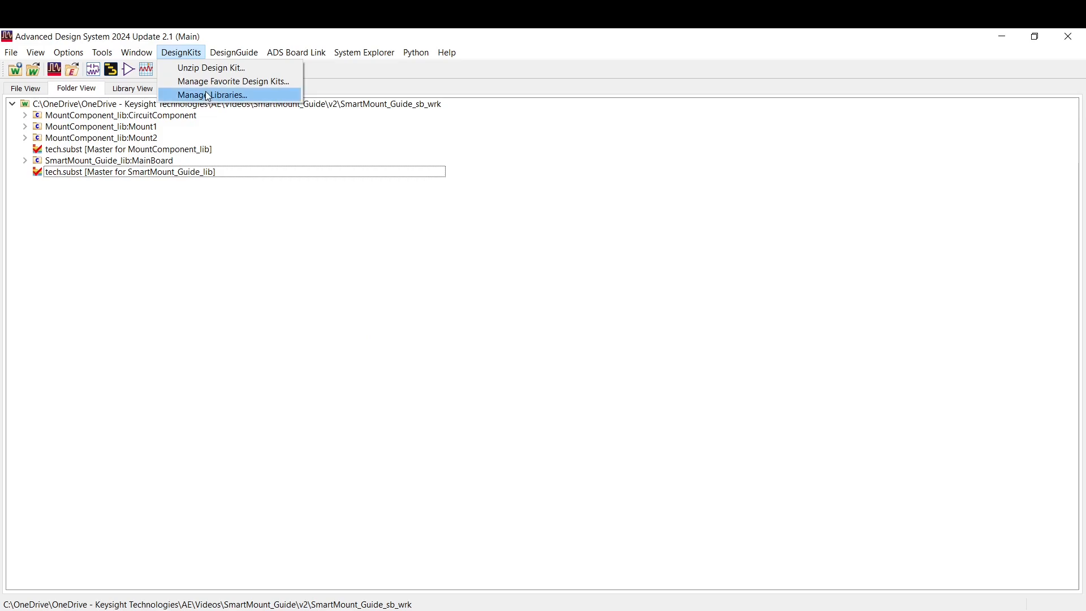
{"action": "left_click", "coordinate": [240, 96]}
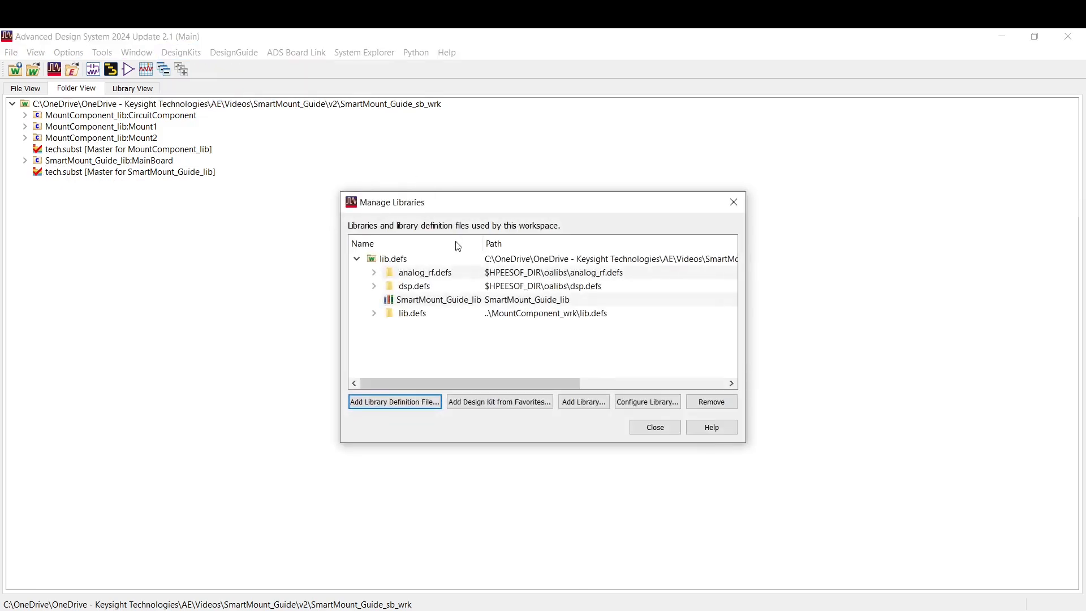
{"action": "left_click", "coordinate": [588, 408]}
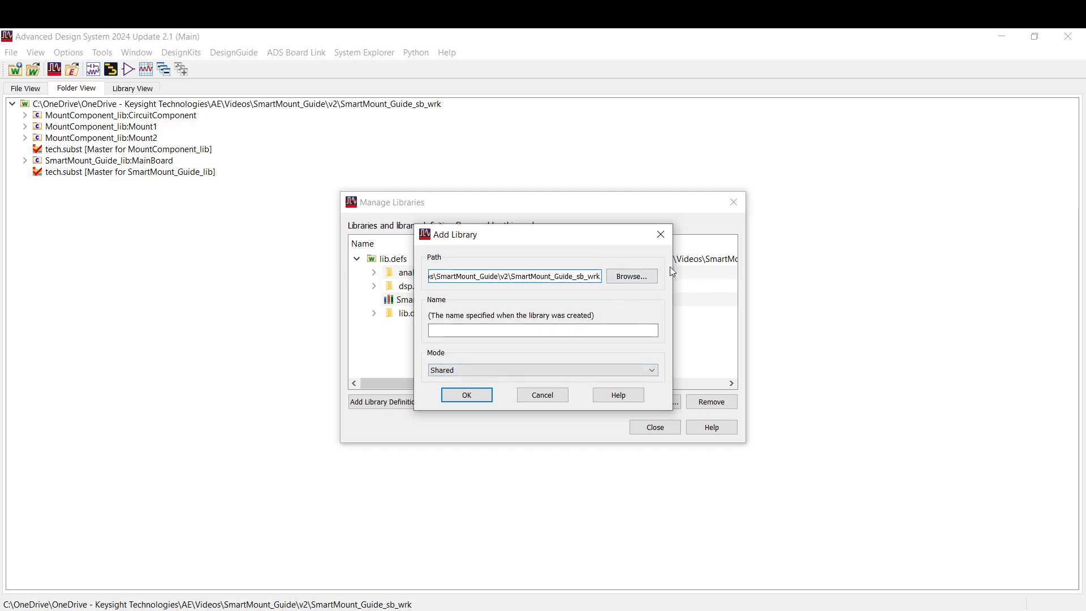
{"action": "left_click", "coordinate": [650, 276]}
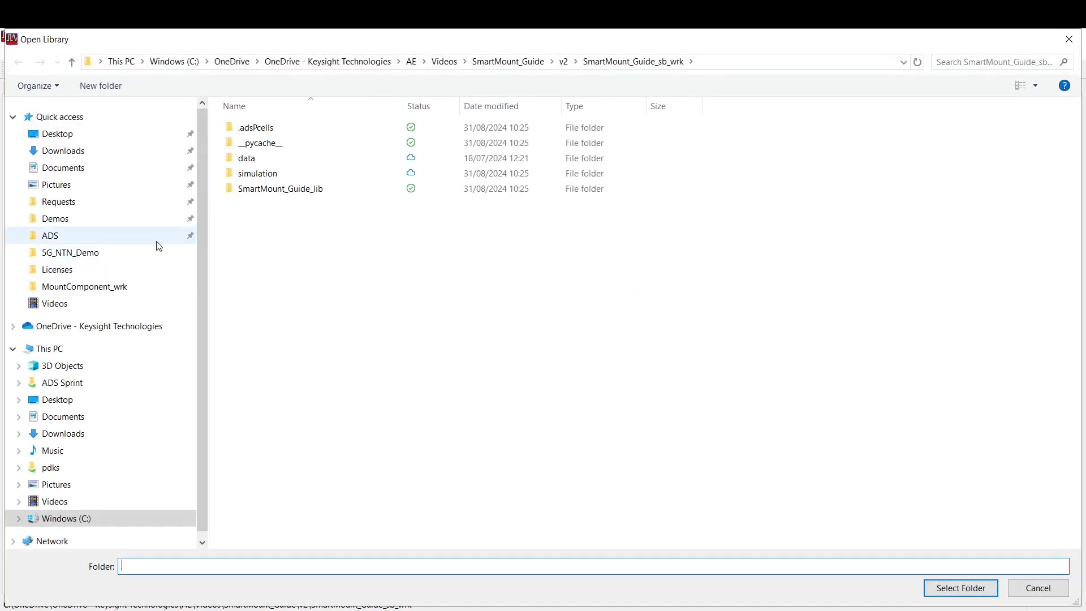
{"action": "left_click", "coordinate": [564, 62]}
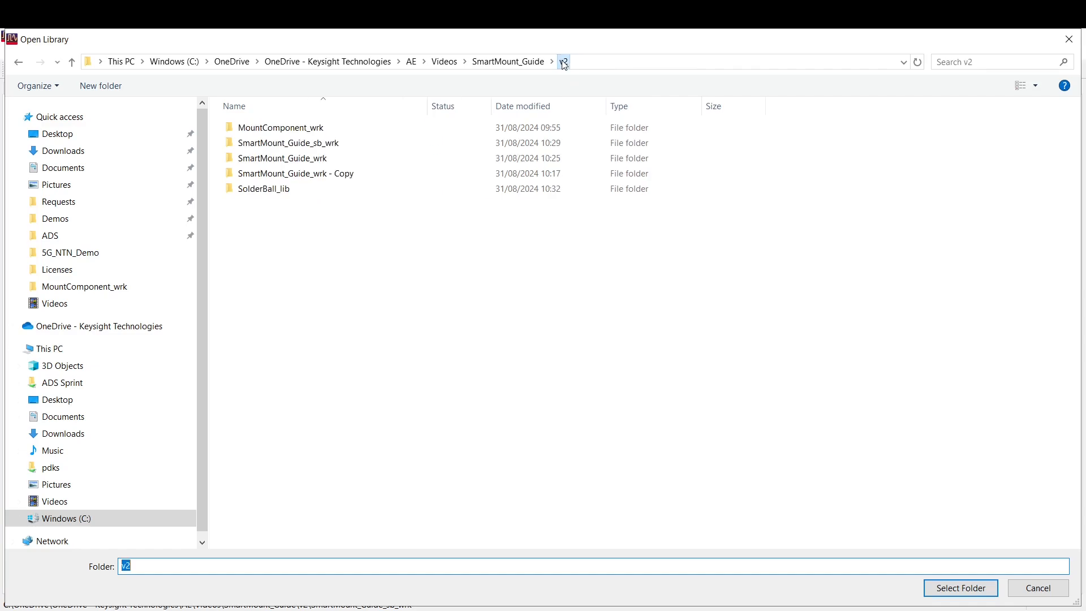
{"action": "double_click", "coordinate": [272, 194]}
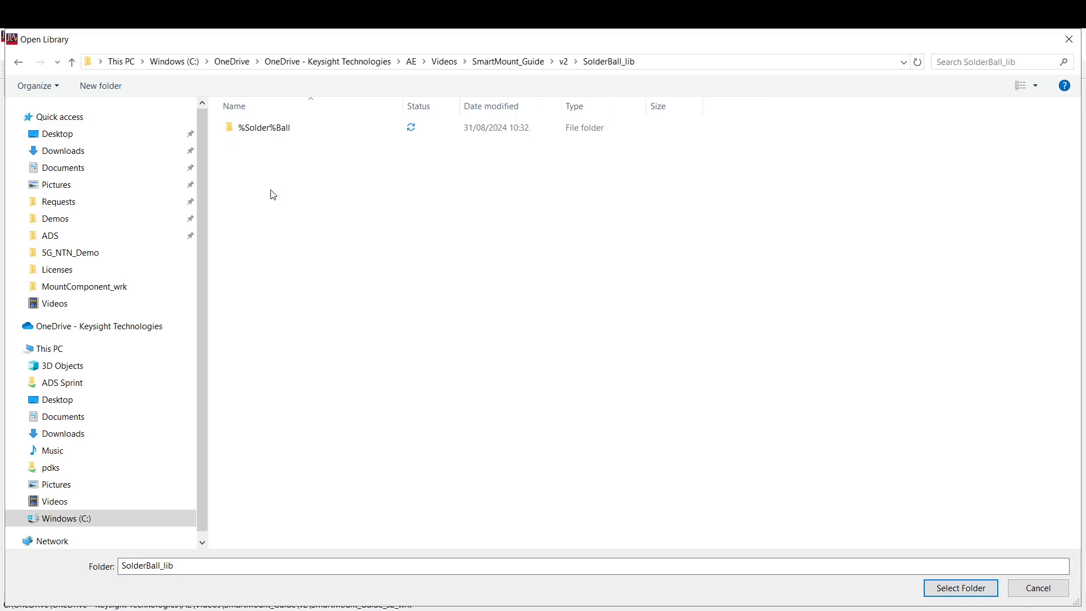
{"action": "left_click", "coordinate": [969, 582]}
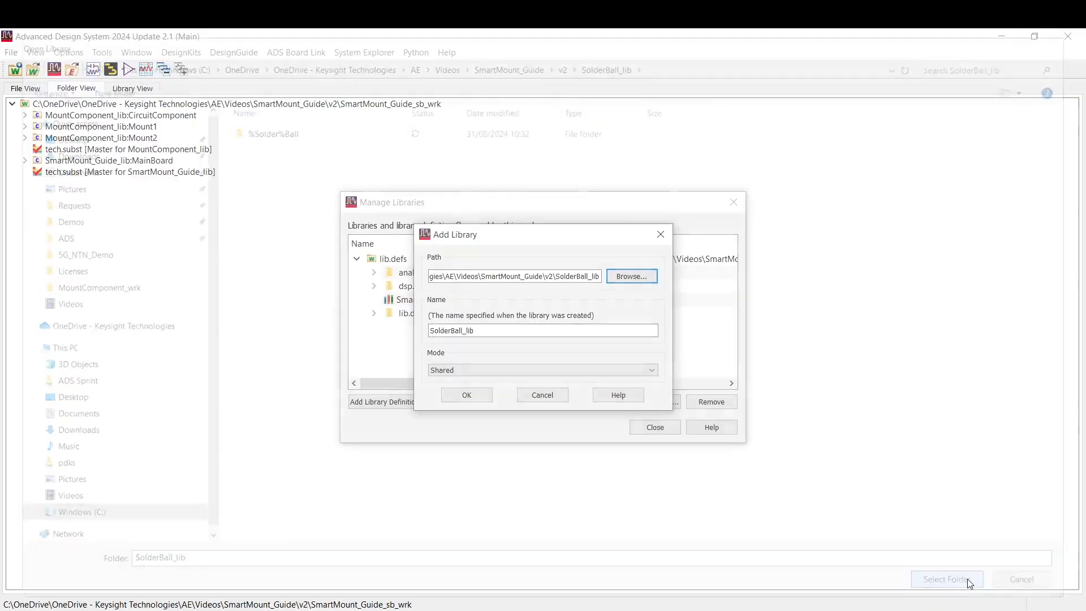
{"action": "left_click", "coordinate": [466, 395]}
{"action": "left_click", "coordinate": [655, 428]}
- Check the views of the SolderBall cell and open the MainBoard layout of SmartMount_Guide_lib
{"action": "left_click", "coordinate": [25, 183]}
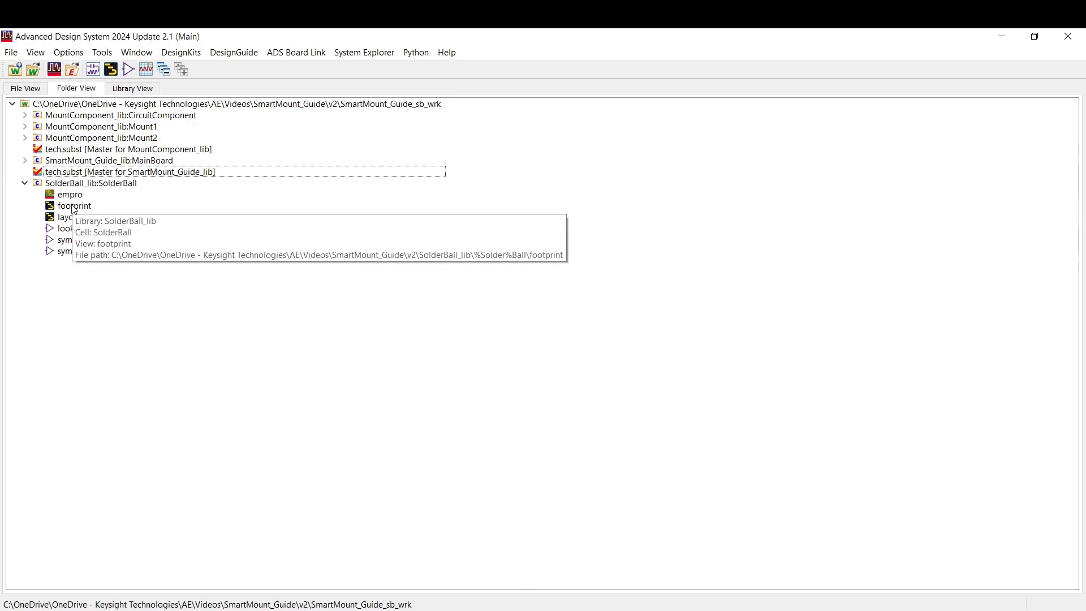
{"action": "left_click", "coordinate": [25, 182]}
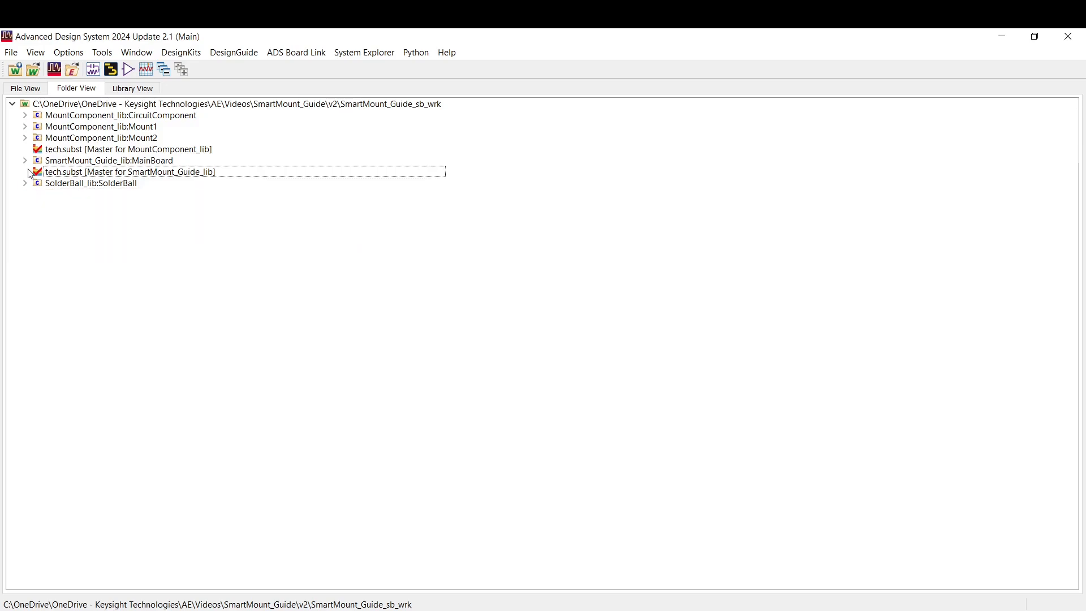
{"action": "left_click", "coordinate": [25, 160]}
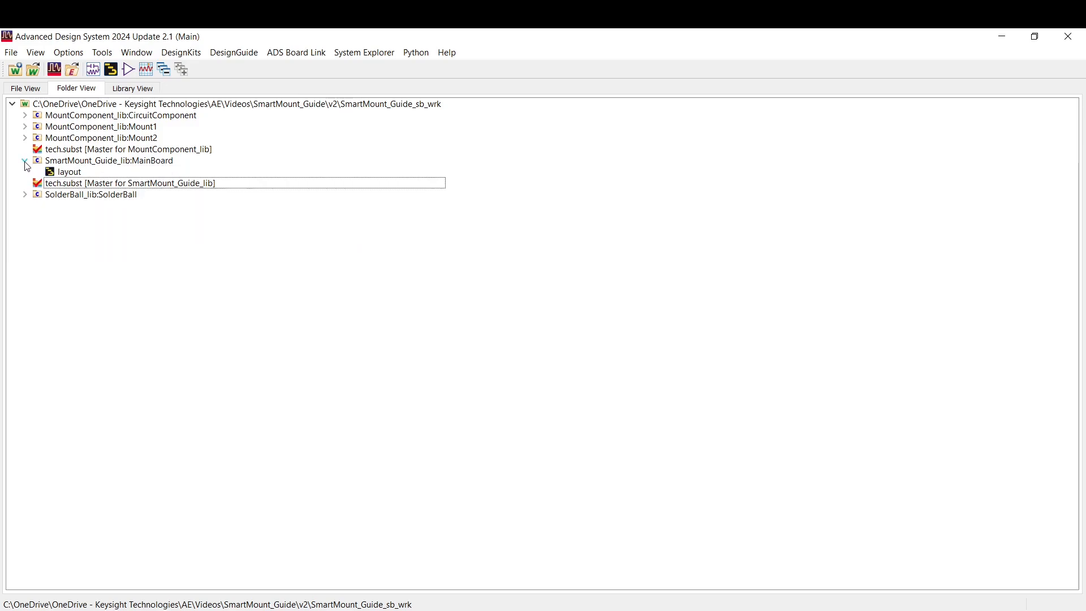
{"action": "double_click", "coordinate": [73, 173]}
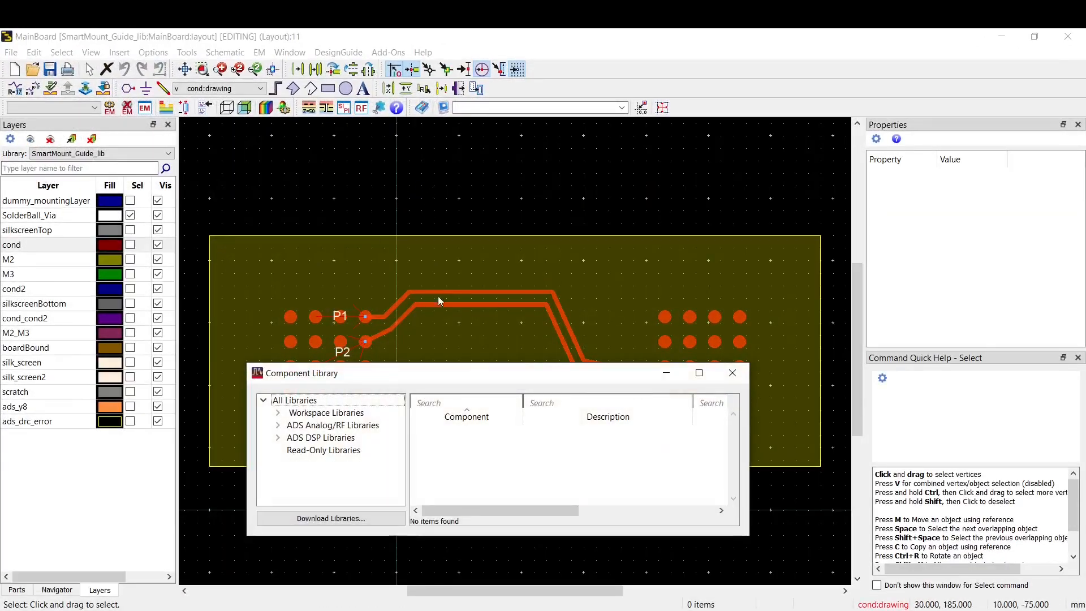
- Place the layout view of SolderBall from SolderBall_lib on the first pad of the P1/P2 pad array at X -85, Y 155
{"action": "left_click", "coordinate": [278, 413]}
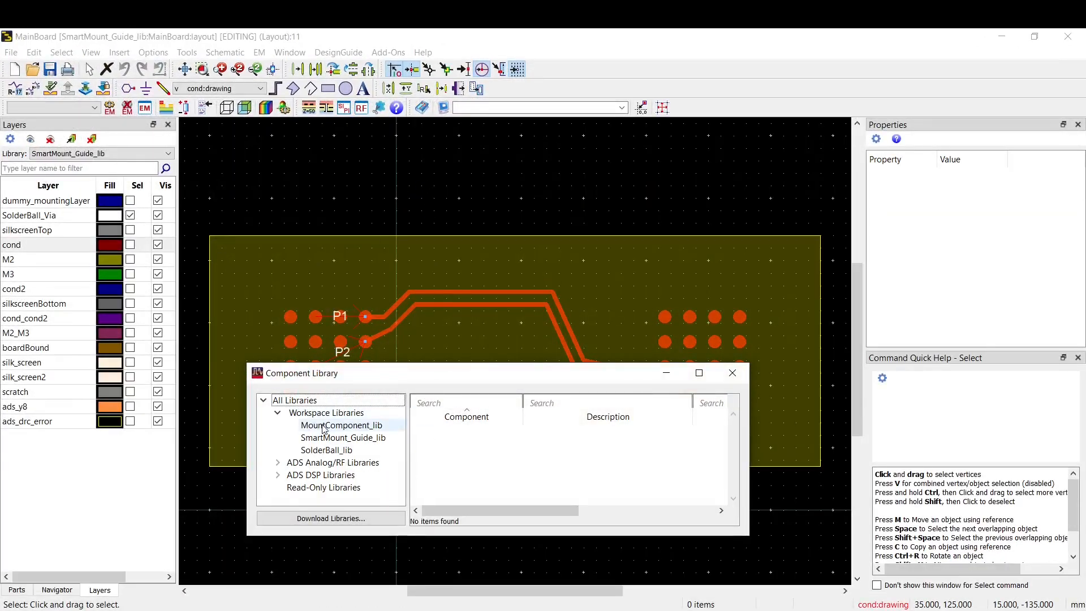
{"action": "left_click", "coordinate": [320, 451]}
{"action": "left_click", "coordinate": [440, 434]}
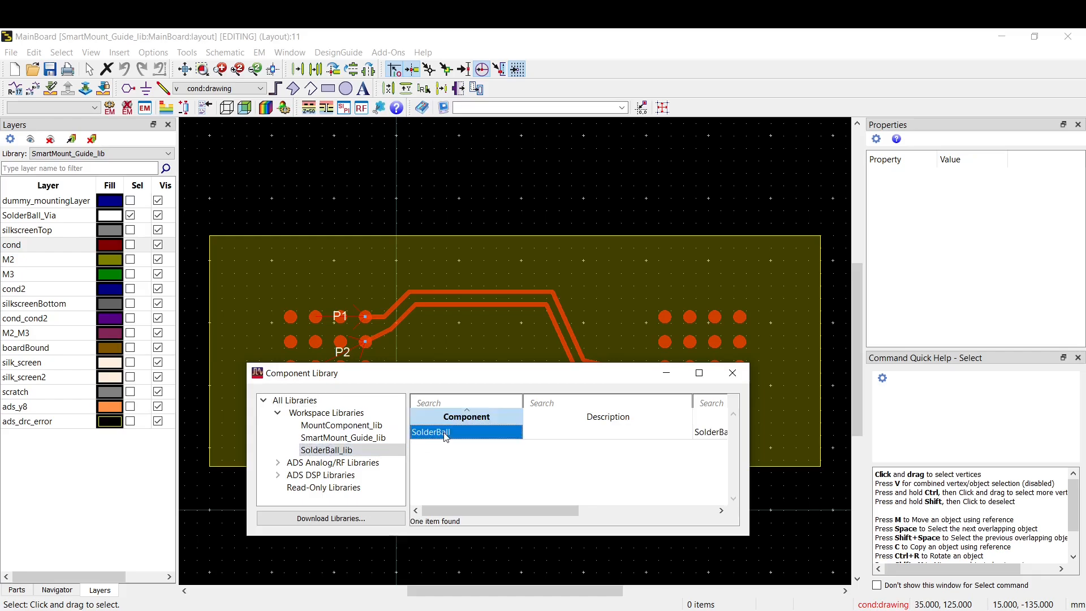
{"action": "double_click", "coordinate": [442, 433]}
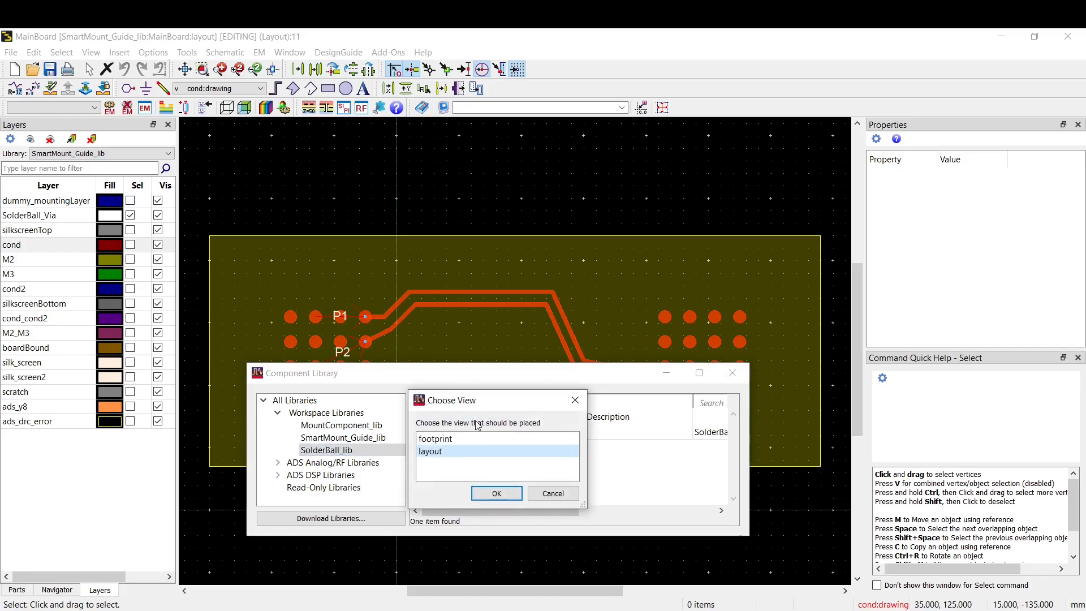
{"action": "left_click", "coordinate": [513, 491]}
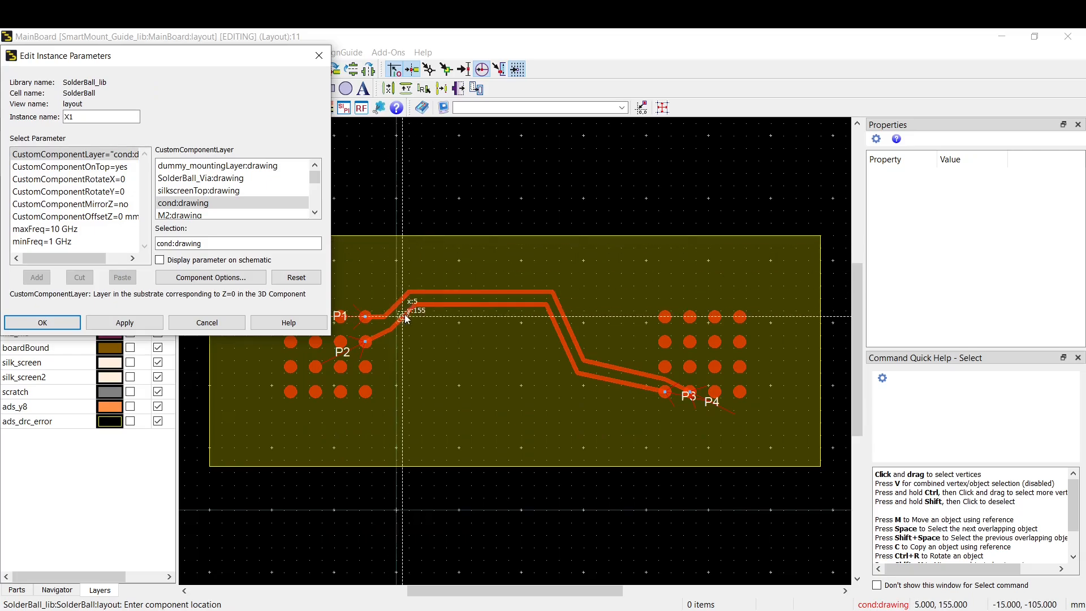
{"action": "scroll", "coordinate": [405, 314], "scroll_direction": "up", "scroll_amount": 2}
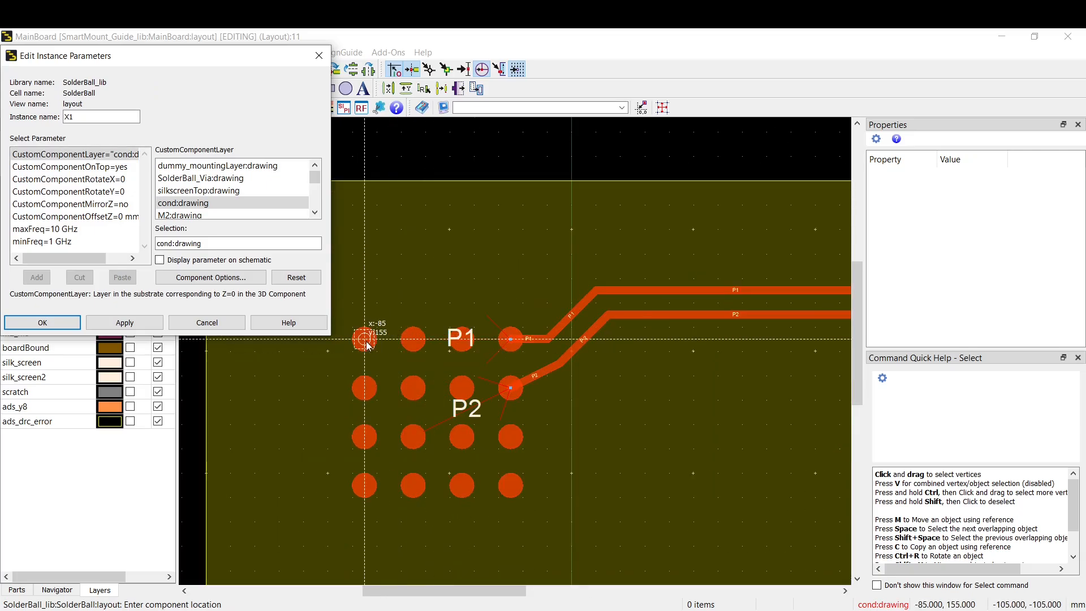
{"action": "left_click", "coordinate": [364, 339]}
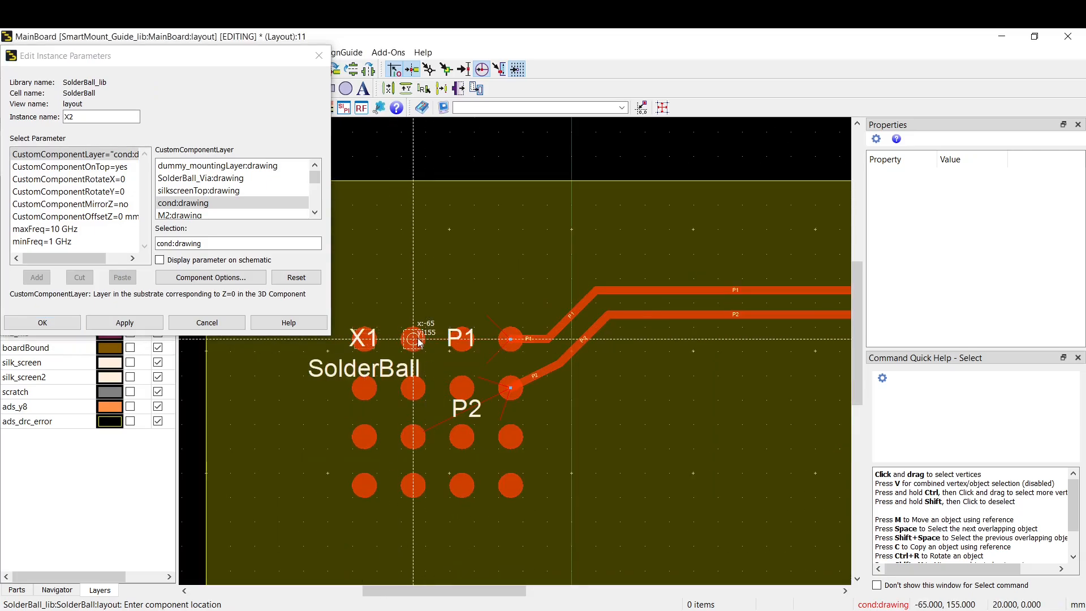
{"action": "key", "text": "Escape"}
- Step and repeat the first solder ball as a 4-row, 4-column array with X and Y spacing 12 over the P1/P2 pads
{"action": "left_click", "coordinate": [367, 336]}
{"action": "scroll", "coordinate": [392, 377], "scroll_direction": "up", "scroll_amount": 1}
{"action": "left_click_drag", "start_coordinate": [392, 376], "coordinate": [470, 355]}
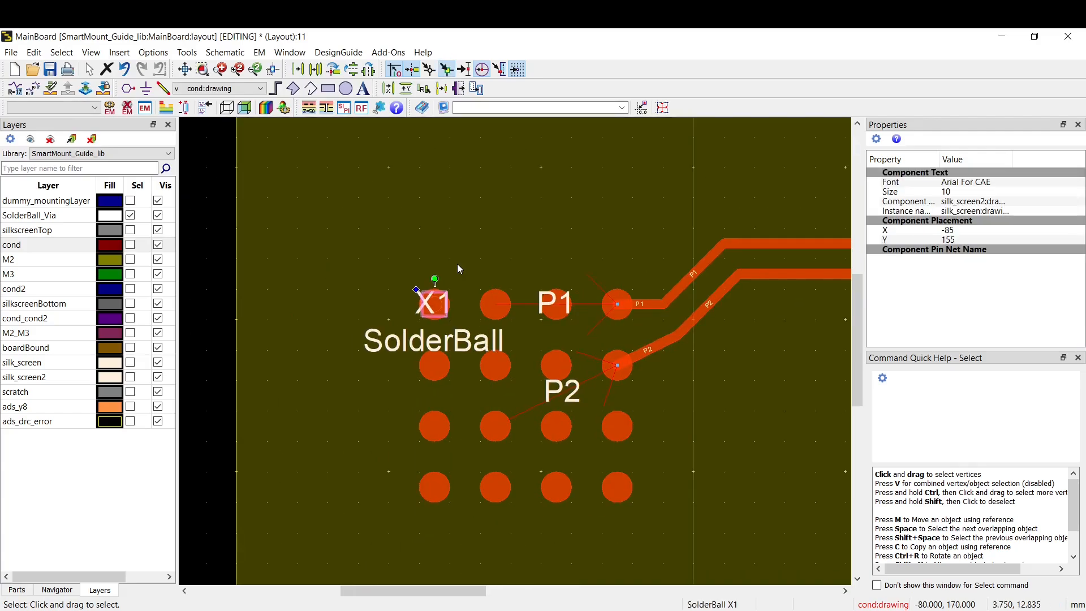
{"action": "left_click", "coordinate": [34, 52]}
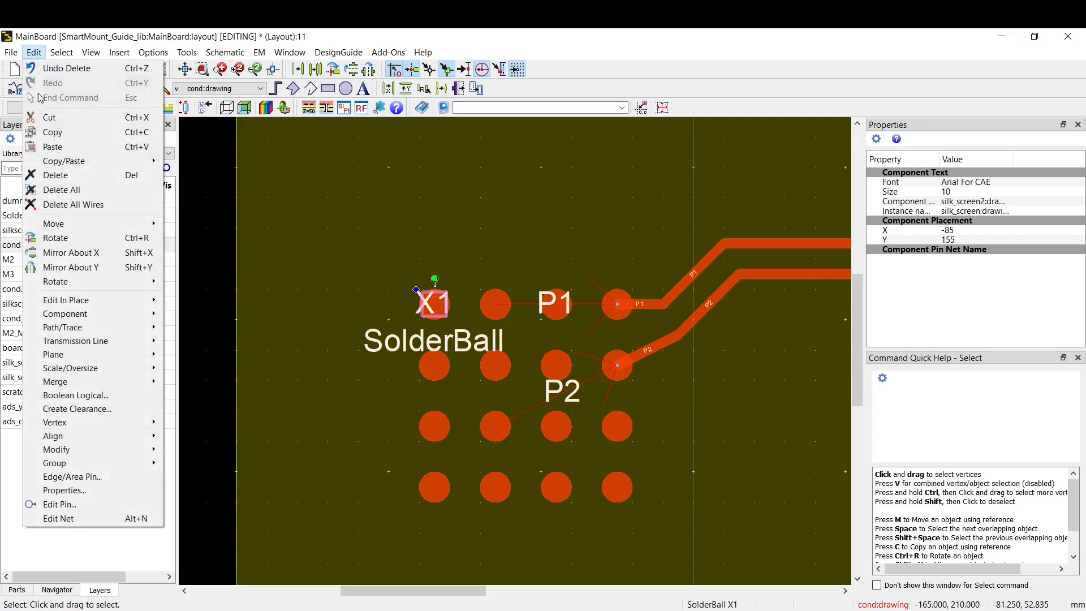
{"action": "mouse_move", "coordinate": [72, 161]}
{"action": "left_click", "coordinate": [220, 204]}
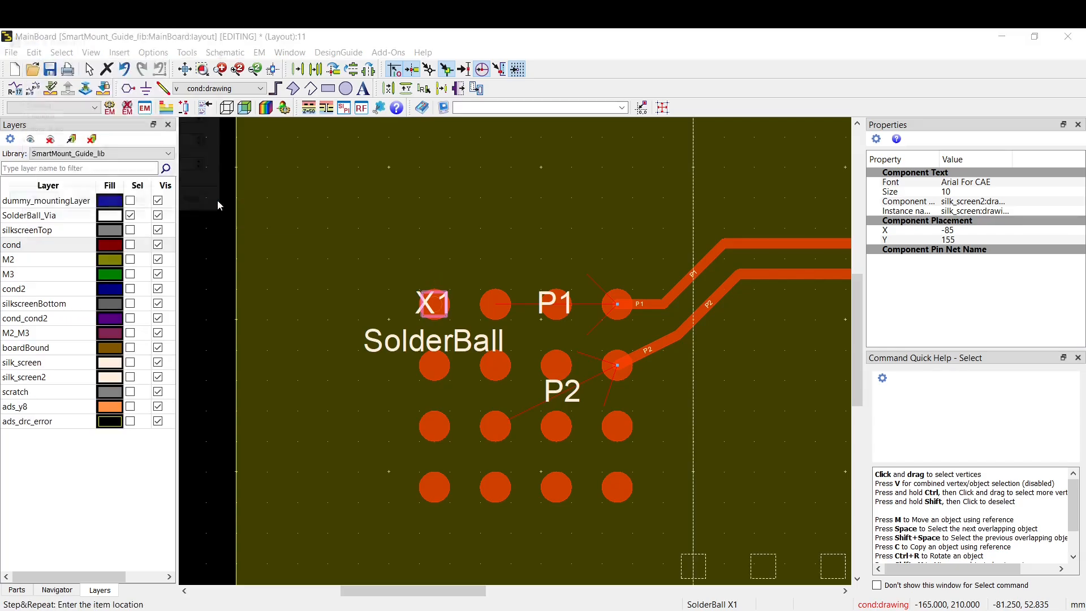
{"action": "left_click", "coordinate": [24, 92]}
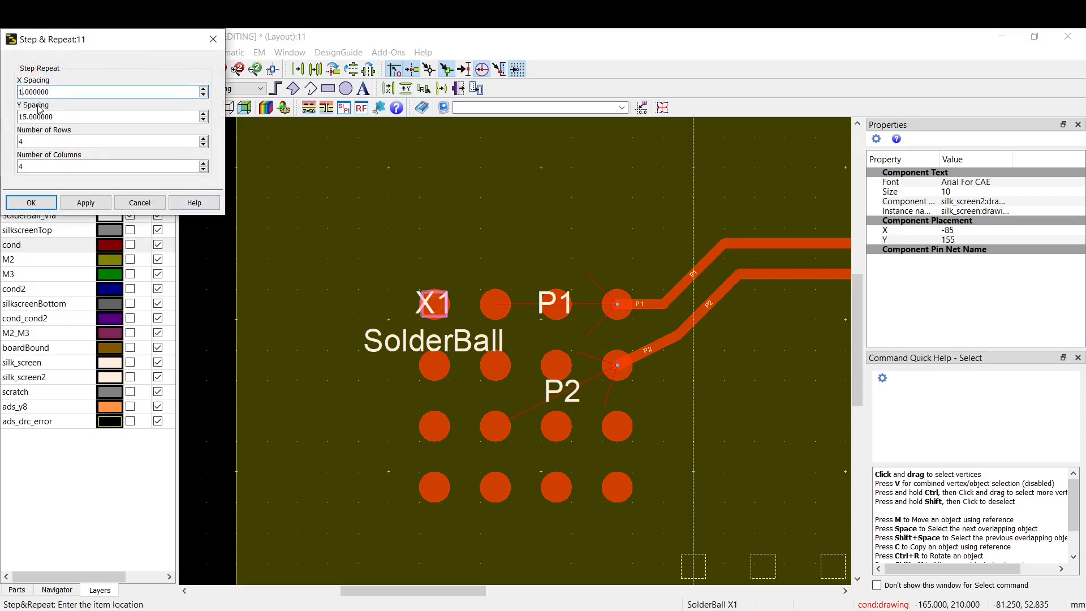
{"action": "type", "text": "2"}
{"action": "left_click", "coordinate": [25, 117]}
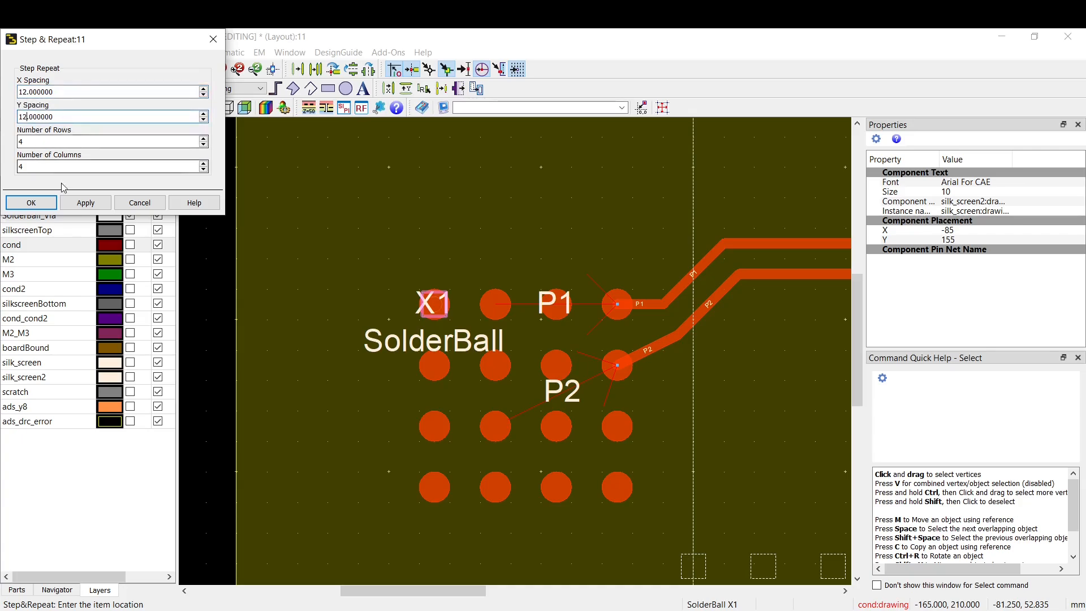
{"action": "left_click", "coordinate": [436, 488]}
- Place a second 4-by-4 solder ball array with the same spacing on the P3/P4 pads and end the repeat command
{"action": "scroll", "coordinate": [464, 335], "scroll_direction": "down", "scroll_amount": 8}
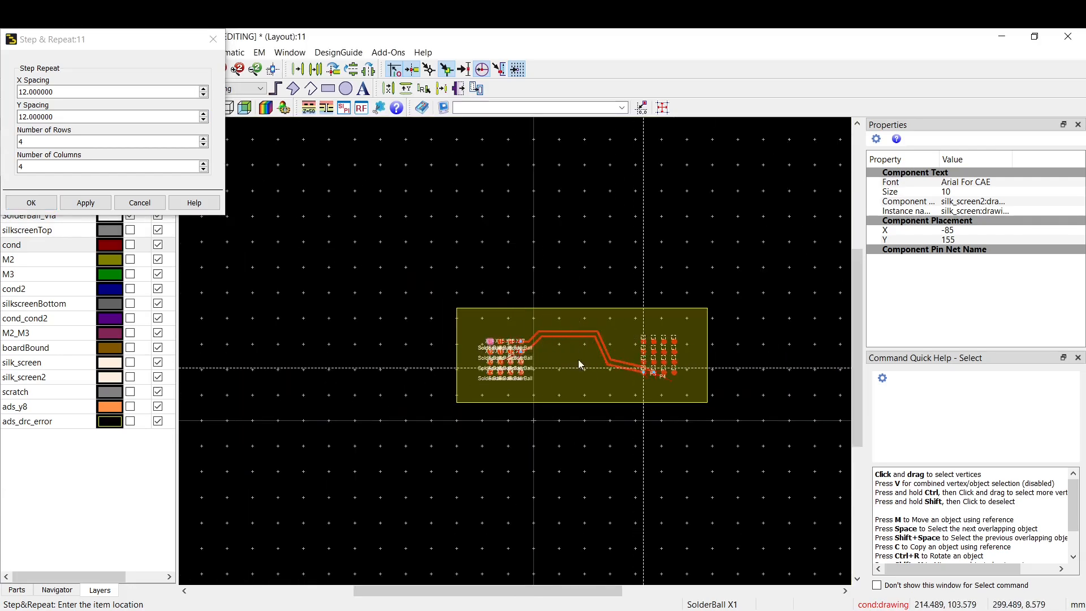
{"action": "scroll", "coordinate": [643, 371], "scroll_direction": "up", "scroll_amount": 5}
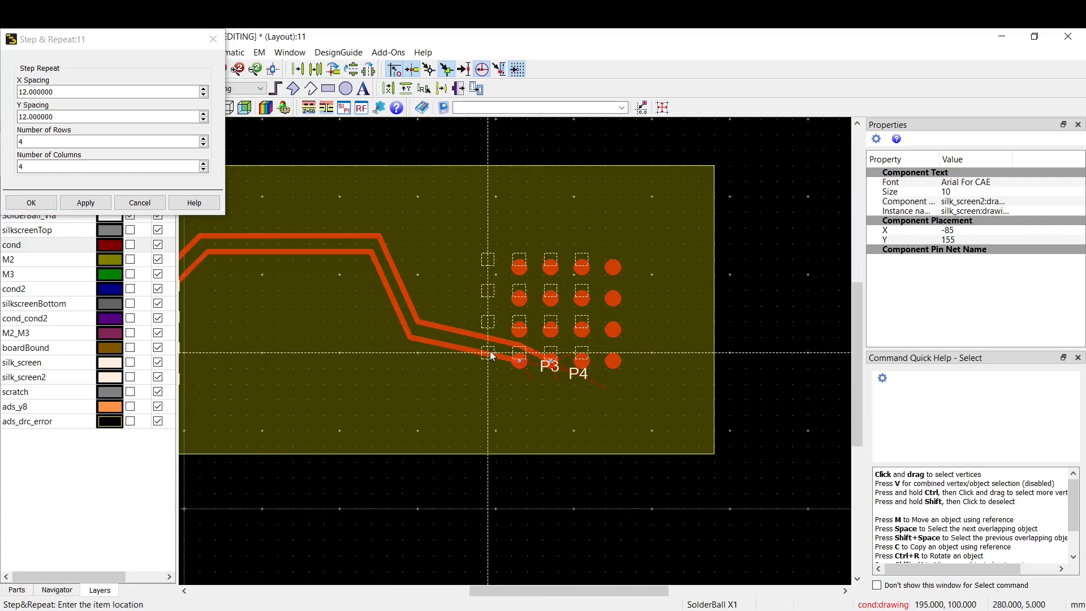
{"action": "left_click", "coordinate": [519, 368]}
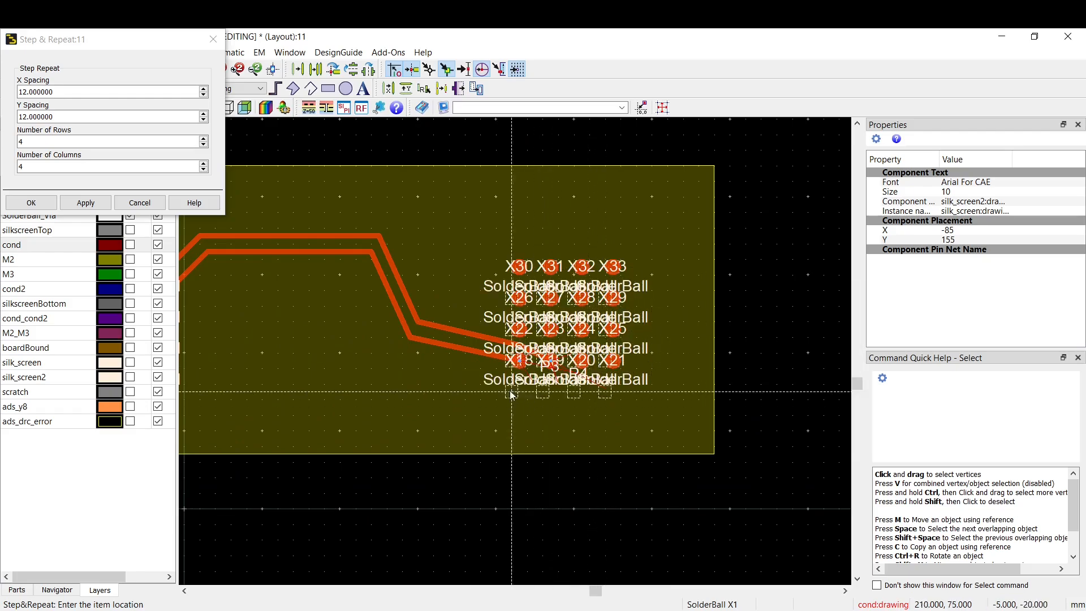
{"action": "key", "text": "Escape"}
{"action": "scroll", "coordinate": [473, 345], "scroll_direction": "down", "scroll_amount": 4}
{"action": "scroll", "coordinate": [456, 340], "scroll_direction": "up", "scroll_amount": 3}
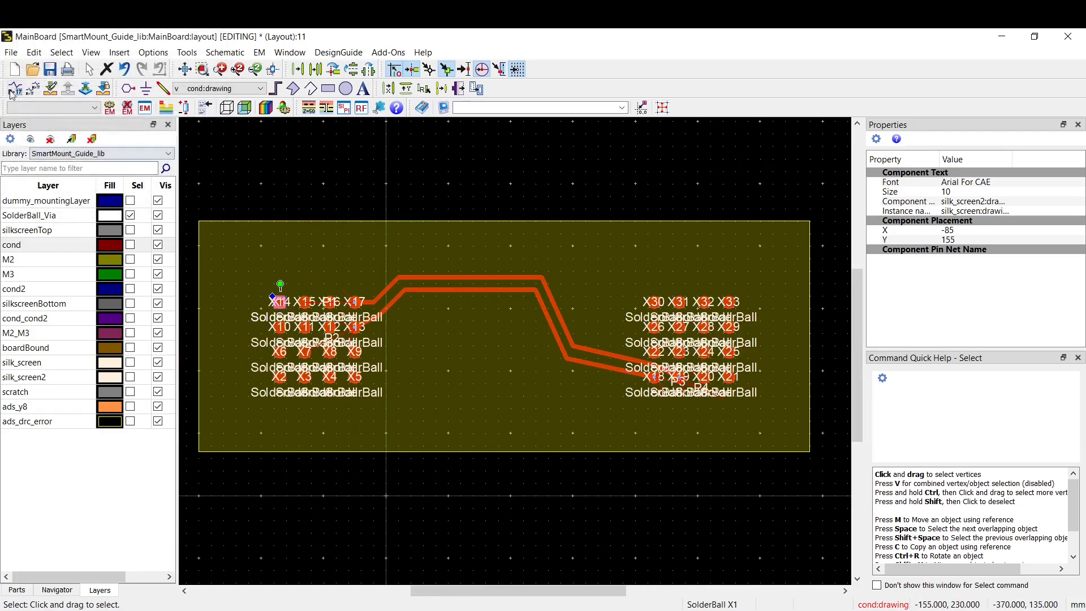
- Save the MainBoard layout and open it in RFPro
{"action": "left_click", "coordinate": [50, 69]}
{"action": "left_click", "coordinate": [362, 108]}
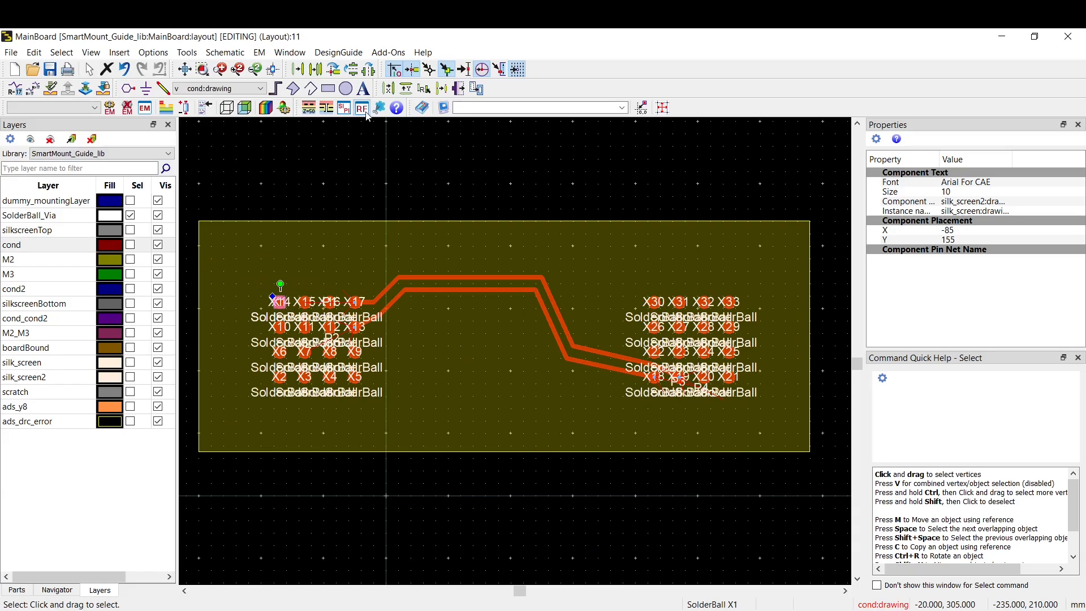
{"action": "left_click", "coordinate": [588, 354]}
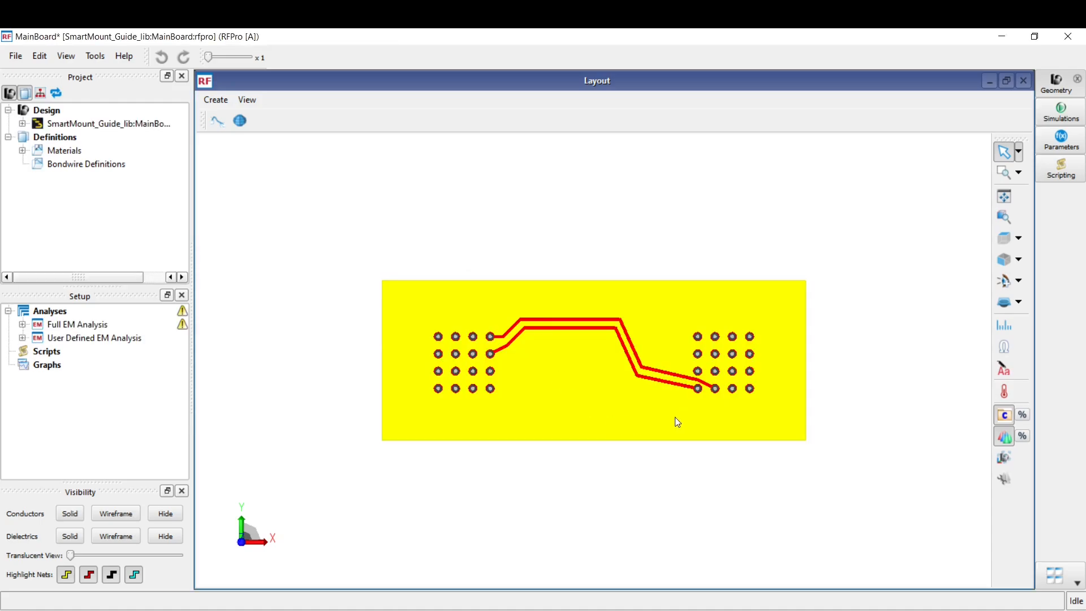
- Inspect the solder balls on the P1/P2 pads in 3D and close RFPro, saving the modified project
{"action": "scroll", "coordinate": [414, 406], "scroll_direction": "up", "scroll_amount": 10}
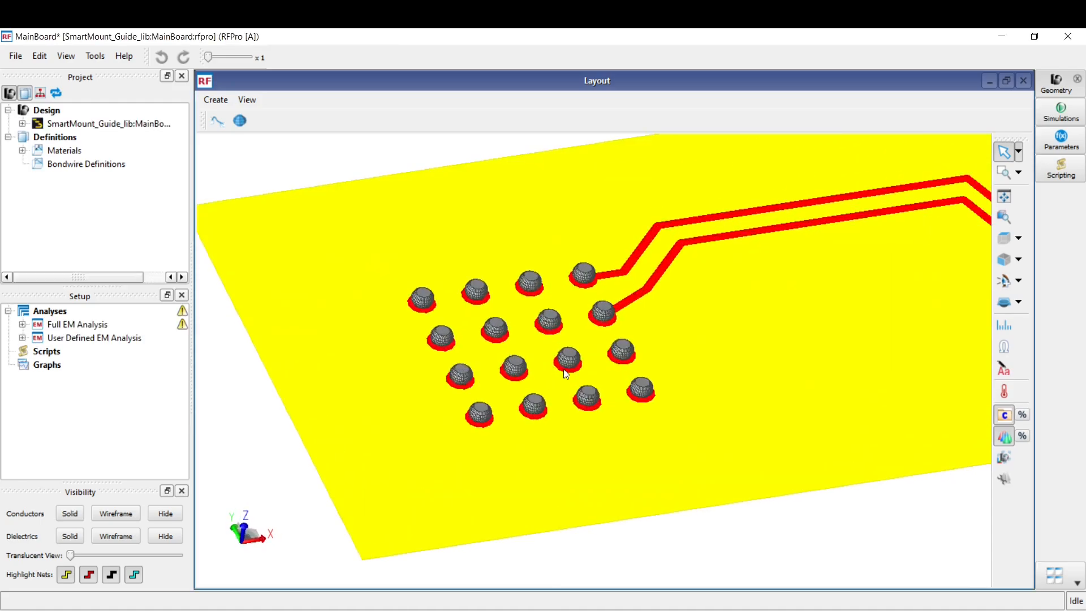
{"action": "left_click_drag", "start_coordinate": [698, 395], "coordinate": [694, 367]}
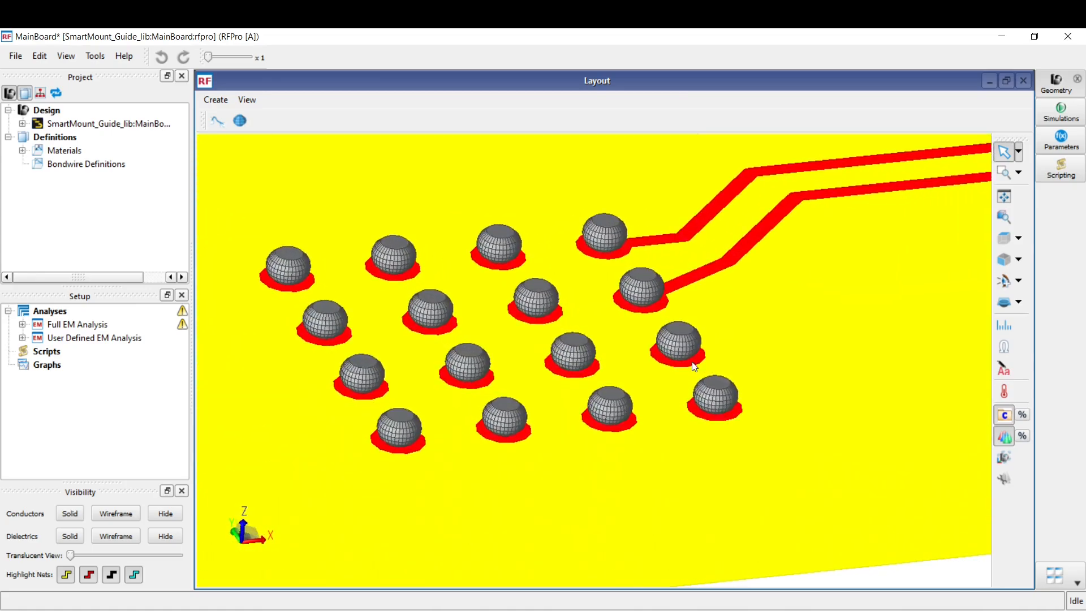
{"action": "left_click", "coordinate": [1061, 39]}
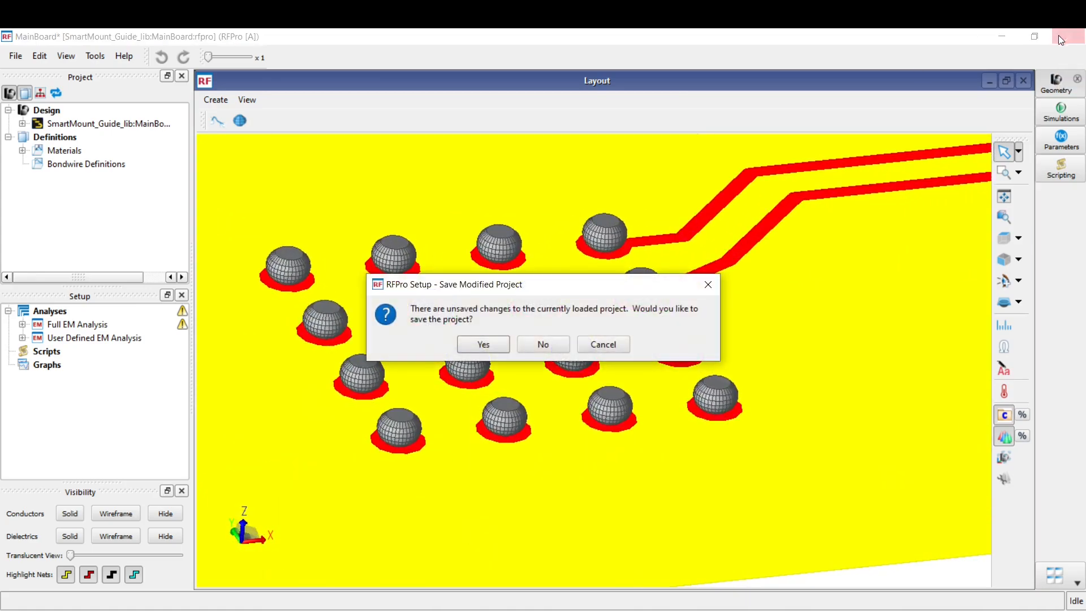
{"action": "left_click", "coordinate": [498, 344]}
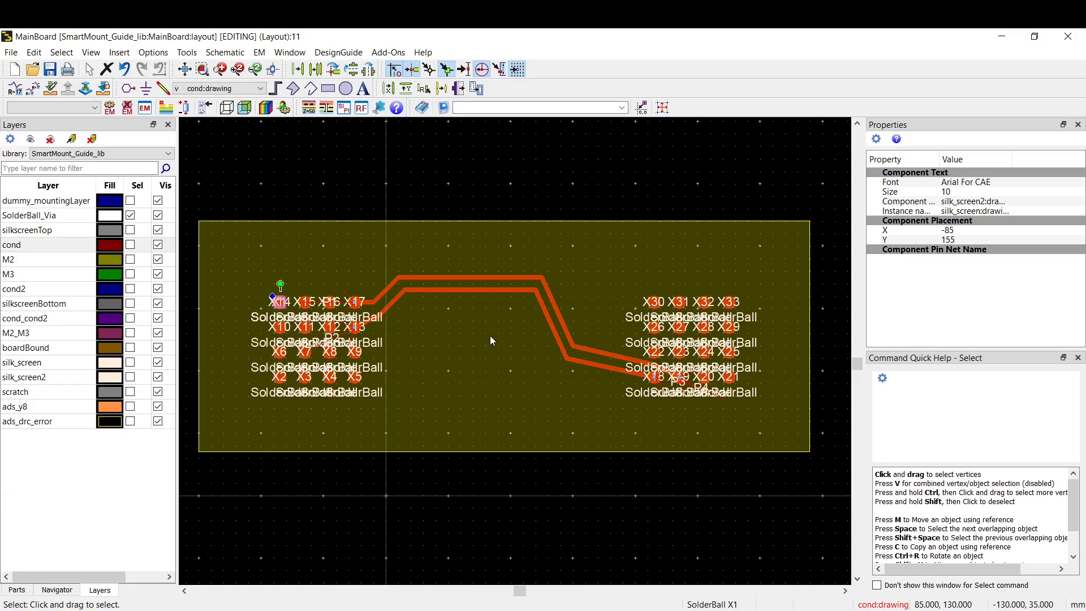
- Place Mount1 and Mount2 from MountComponent_lib above the board outline, each near its own pad array
{"action": "key", "text": "alt+Tab"}
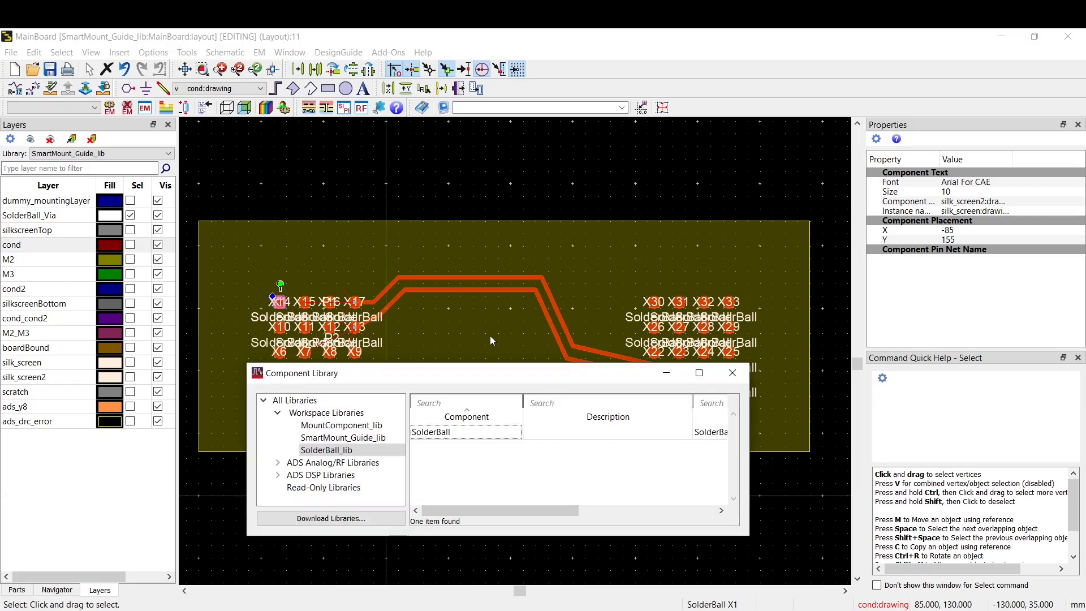
{"action": "left_click", "coordinate": [336, 427]}
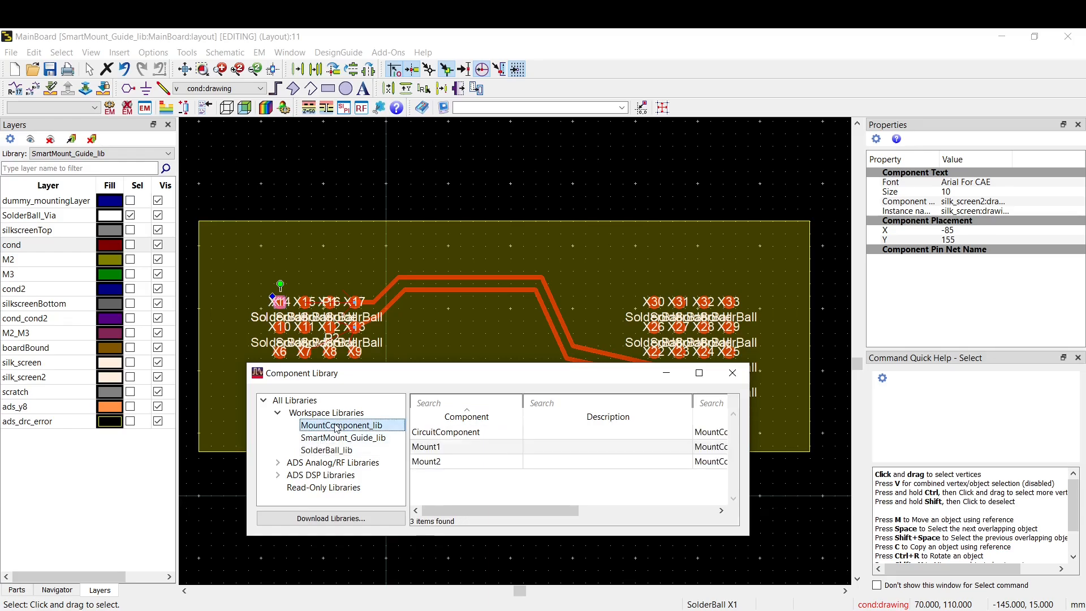
{"action": "left_click", "coordinate": [457, 450]}
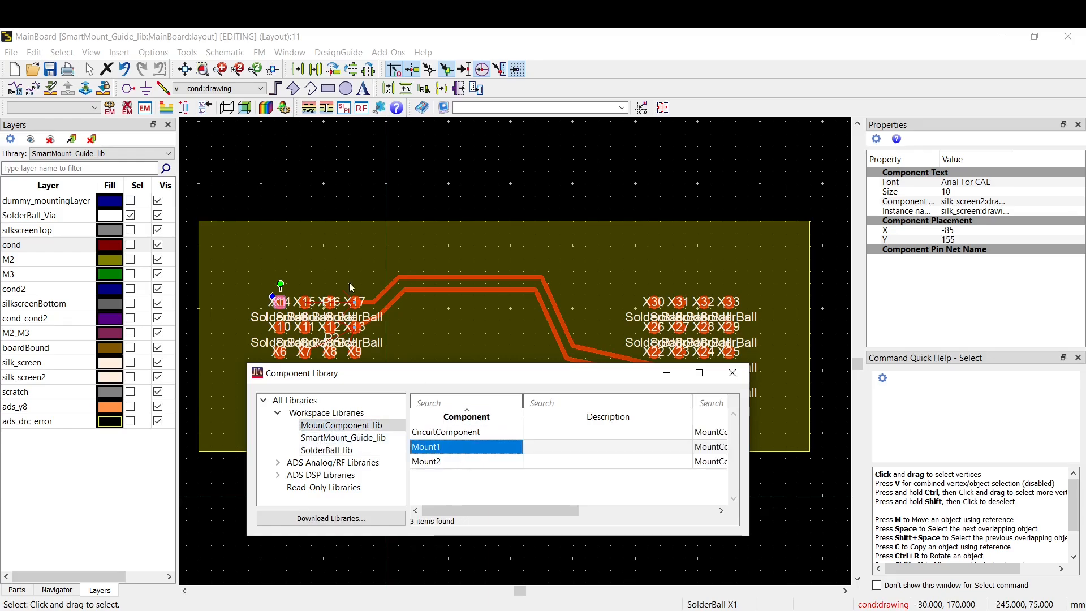
{"action": "left_click", "coordinate": [498, 450]}
{"action": "left_click", "coordinate": [370, 133]}
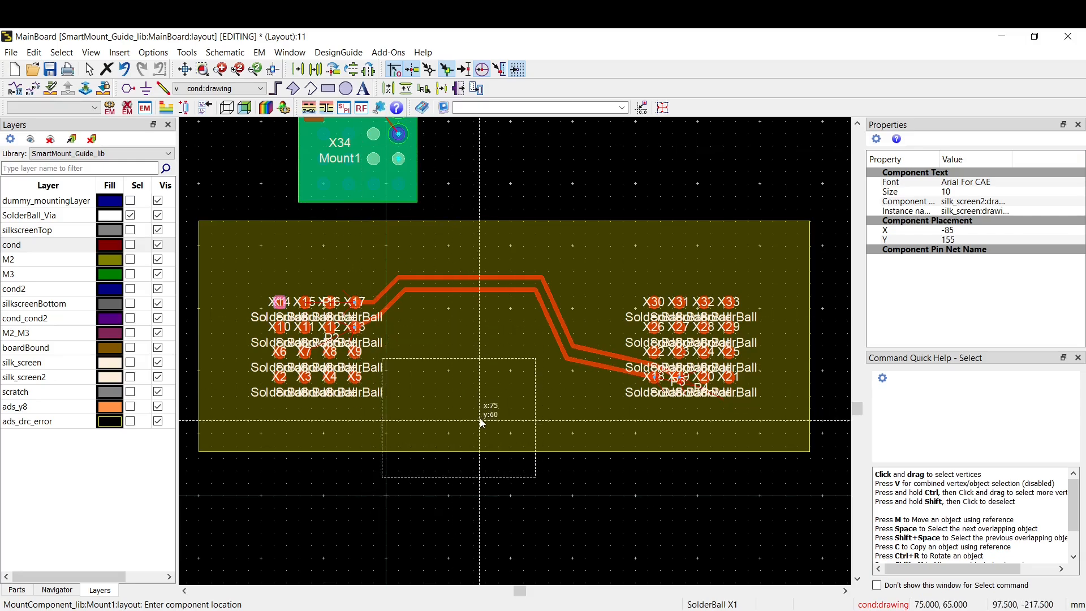
{"action": "left_click", "coordinate": [459, 461]}
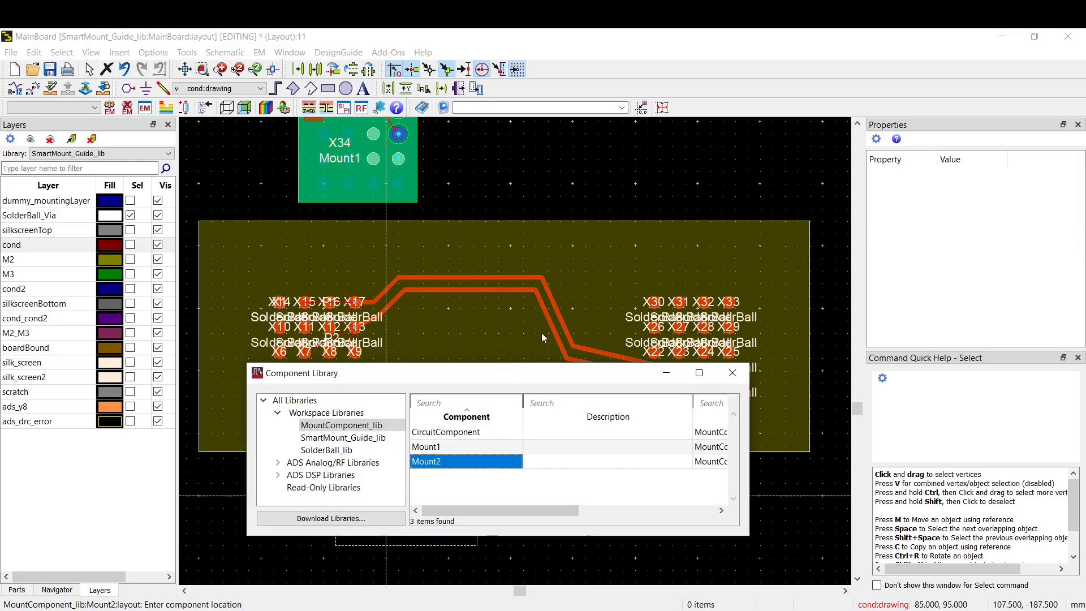
{"action": "left_click", "coordinate": [634, 193]}
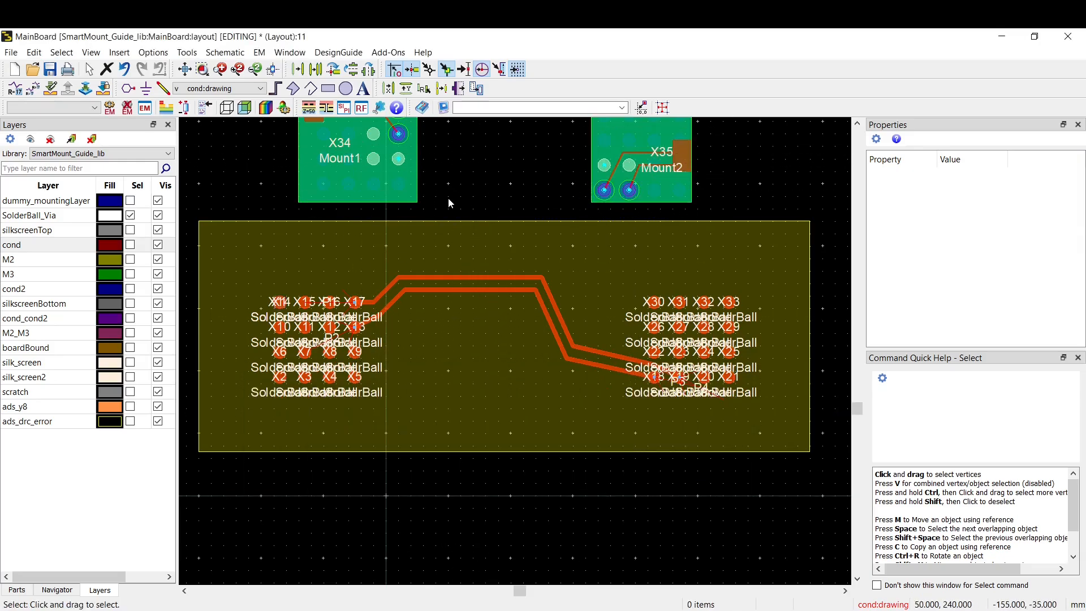
- Move Mount1 and Mount2 by a pad reference point so their pads align with the P1/P2 and P3/P4 solder ball arrays
{"action": "key", "text": "m"}
{"action": "left_click", "coordinate": [398, 190]}
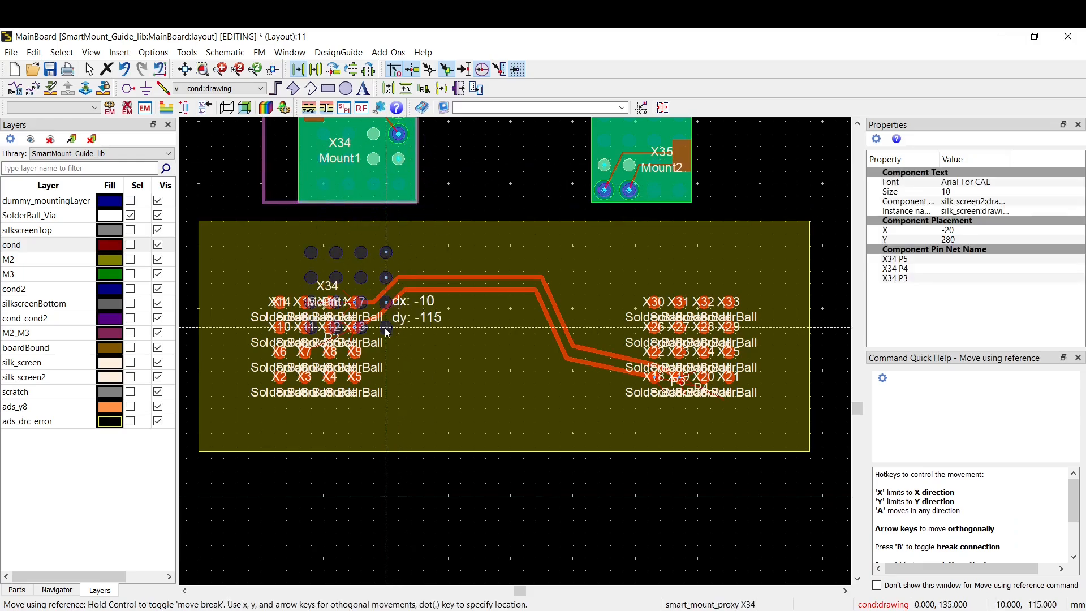
{"action": "left_click", "coordinate": [357, 382]}
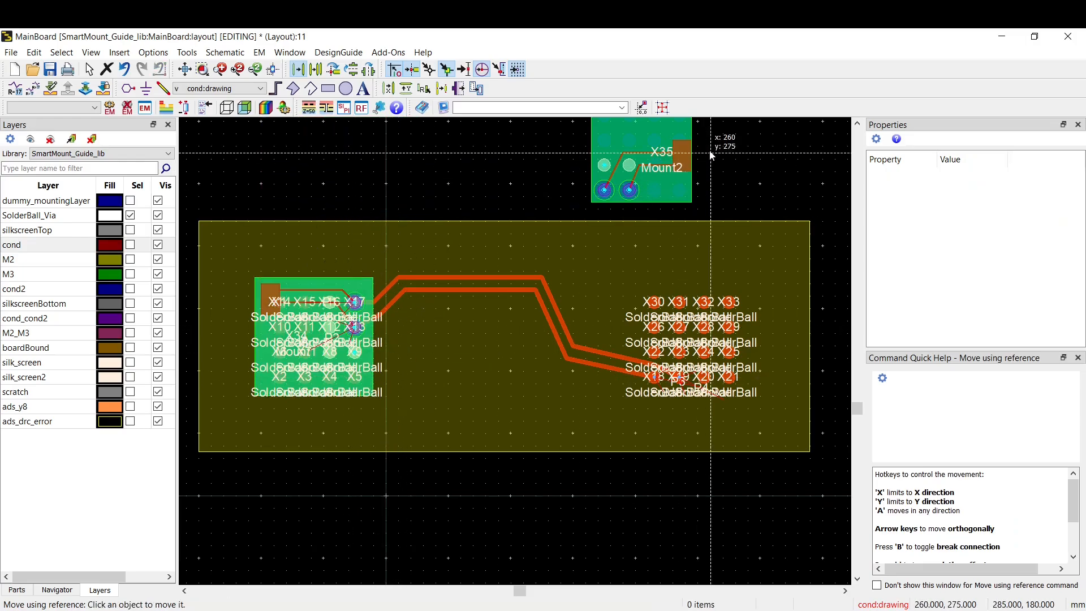
{"action": "left_click", "coordinate": [605, 191]}
{"action": "left_click", "coordinate": [678, 373]}
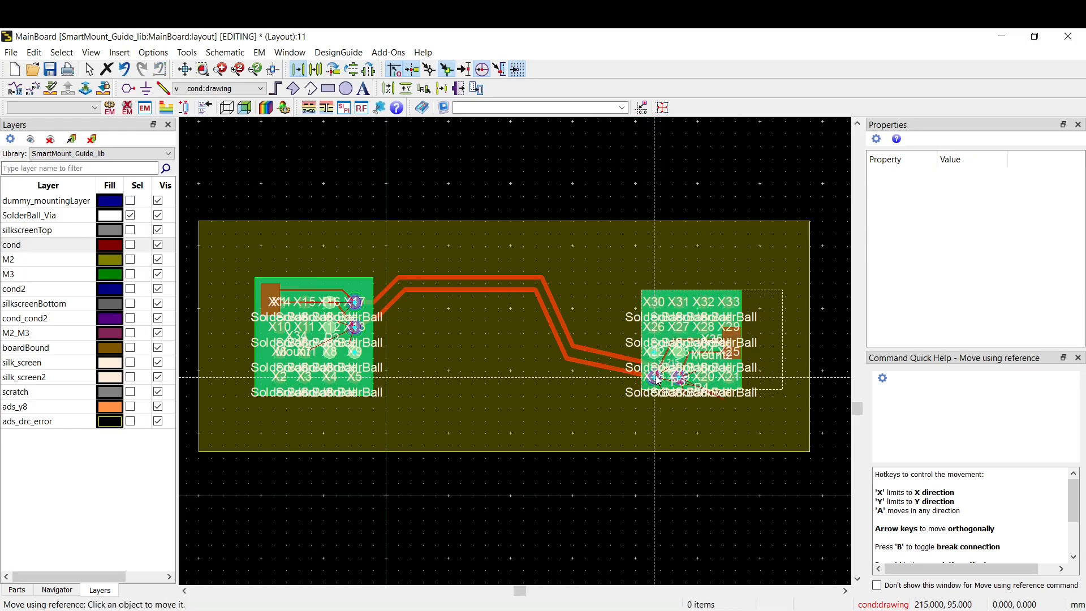
{"action": "key", "text": "Escape"}
- Save the MainBoard layout and reopen it in RFPro with a close 3D view of Mount2's signal pads
{"action": "left_click", "coordinate": [50, 69]}
{"action": "left_click", "coordinate": [361, 108]}
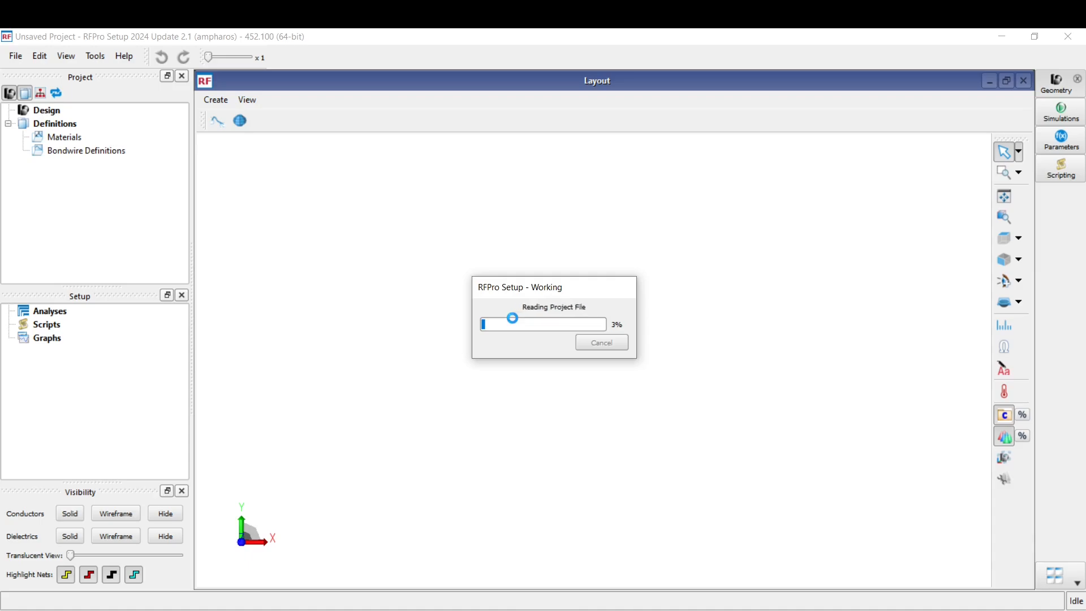
{"action": "left_click_drag", "start_coordinate": [642, 407], "coordinate": [659, 310]}
{"action": "scroll", "coordinate": [596, 348], "scroll_direction": "up", "scroll_amount": 5}
{"action": "mouse_move", "coordinate": [594, 355]}
{"action": "left_mouse_down"}
{"action": "mouse_move", "coordinate": [617, 288]}
{"action": "mouse_move", "coordinate": [599, 335]}
{"action": "left_mouse_up"}
{"action": "scroll", "coordinate": [798, 391], "scroll_direction": "up", "scroll_amount": 2}
{"action": "scroll", "coordinate": [800, 396], "scroll_direction": "up", "scroll_amount": 2}
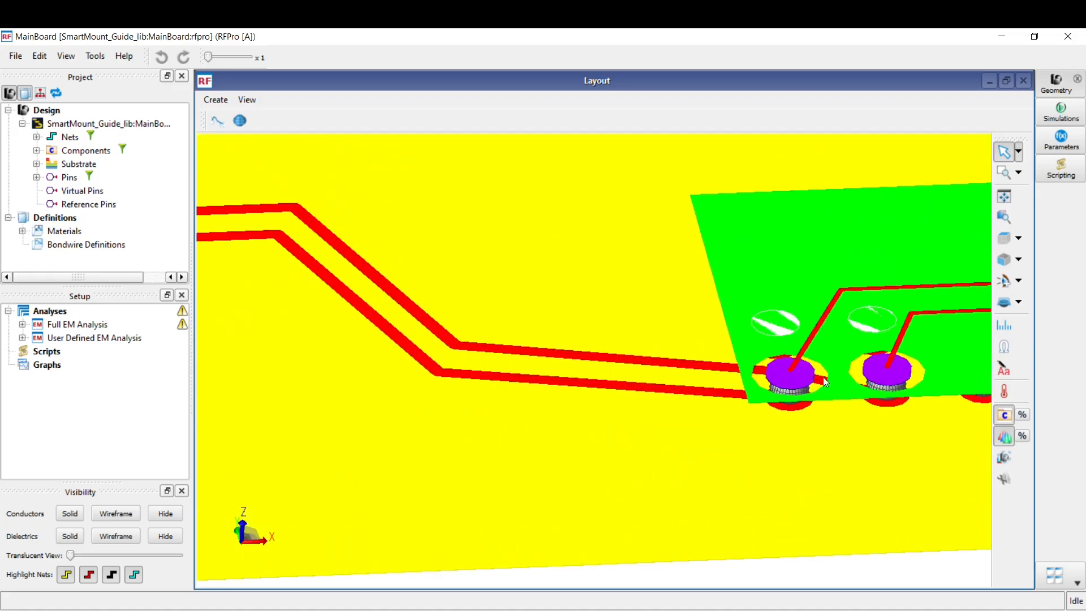
- Examine from the side how the solder balls join Mount2 to the main board, following the traces across to Mount1
{"action": "left_click_drag", "start_coordinate": [677, 429], "coordinate": [633, 378]}
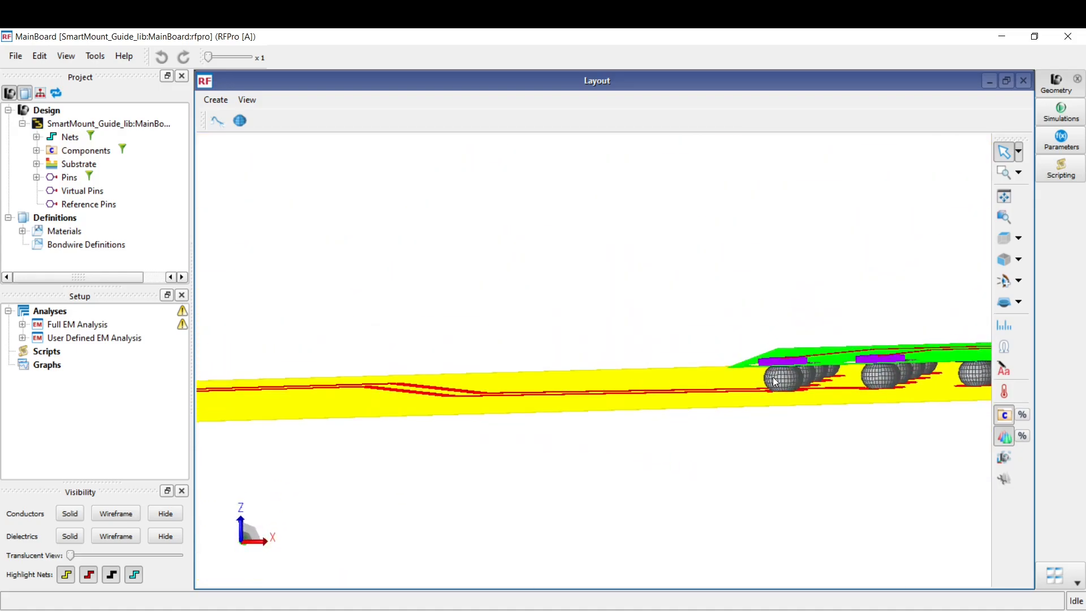
{"action": "scroll", "coordinate": [785, 370], "scroll_direction": "up", "scroll_amount": 4}
{"action": "left_click_drag", "start_coordinate": [789, 366], "coordinate": [838, 394]}
{"action": "scroll", "coordinate": [303, 344], "scroll_direction": "down", "scroll_amount": 2}
{"action": "scroll", "coordinate": [304, 344], "scroll_direction": "down", "scroll_amount": 3}
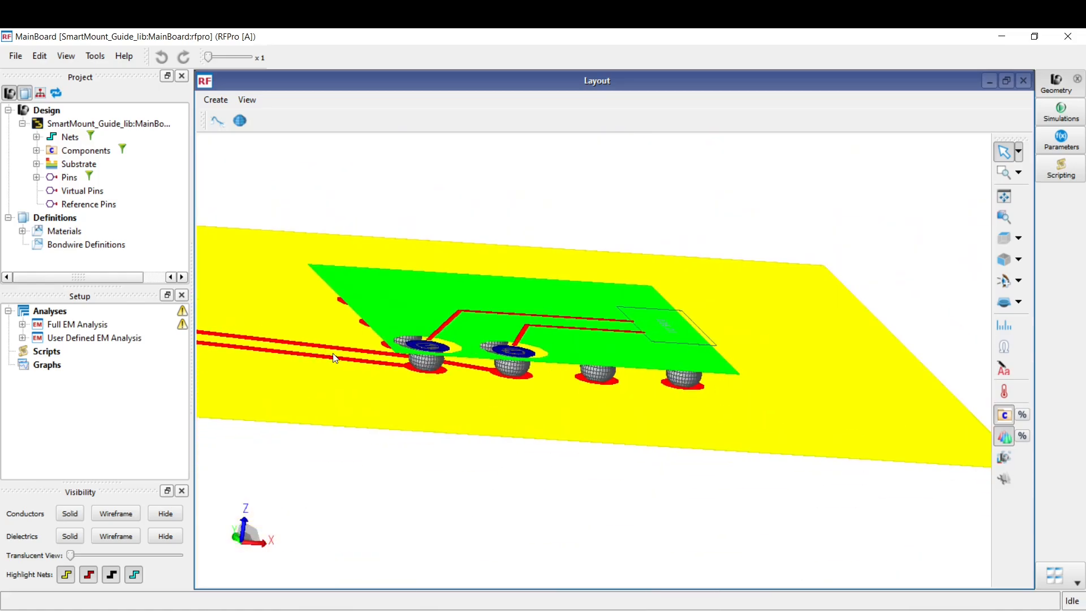
{"action": "left_click_drag", "start_coordinate": [312, 343], "coordinate": [630, 340]}
{"action": "scroll", "coordinate": [589, 360], "scroll_direction": "down", "scroll_amount": 2}
{"action": "left_click_drag", "start_coordinate": [461, 311], "coordinate": [710, 309]}
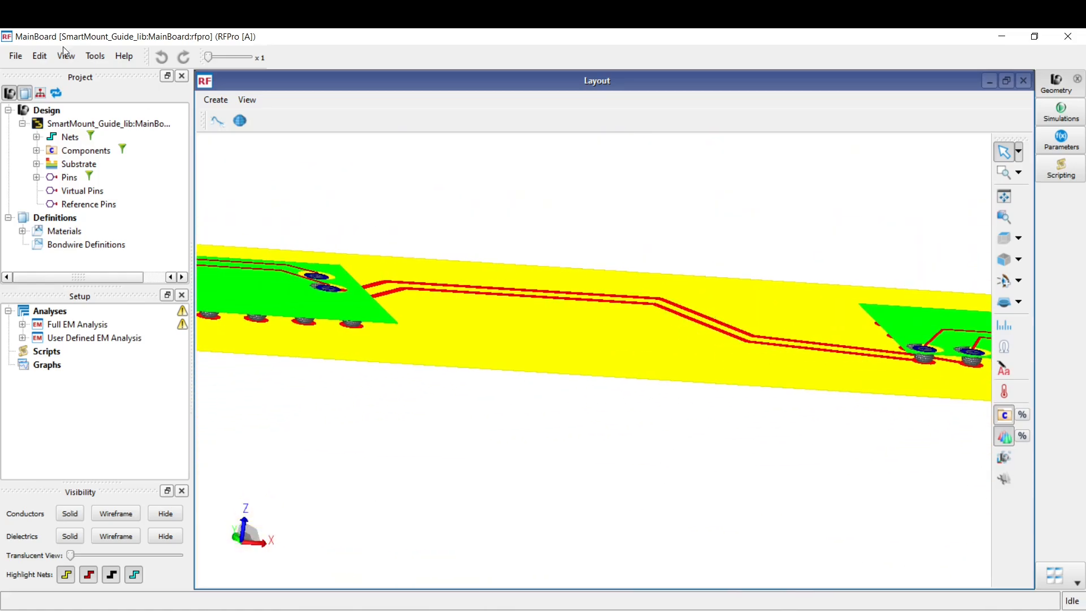
- Exaggerate the vertical scale to x9 to examine the solder balls under Mount1, and restore it to x1
{"action": "left_click_drag", "start_coordinate": [211, 59], "coordinate": [218, 60]}
{"action": "left_click_drag", "start_coordinate": [511, 293], "coordinate": [537, 268]}
{"action": "scroll", "coordinate": [567, 391], "scroll_direction": "up", "scroll_amount": 5}
{"action": "scroll", "coordinate": [525, 432], "scroll_direction": "down", "scroll_amount": 5}
{"action": "mouse_move", "coordinate": [525, 431]}
{"action": "left_mouse_down"}
{"action": "mouse_move", "coordinate": [432, 438]}
{"action": "mouse_move", "coordinate": [542, 374]}
{"action": "mouse_move", "coordinate": [513, 451]}
{"action": "mouse_move", "coordinate": [503, 430]}
{"action": "left_mouse_up"}
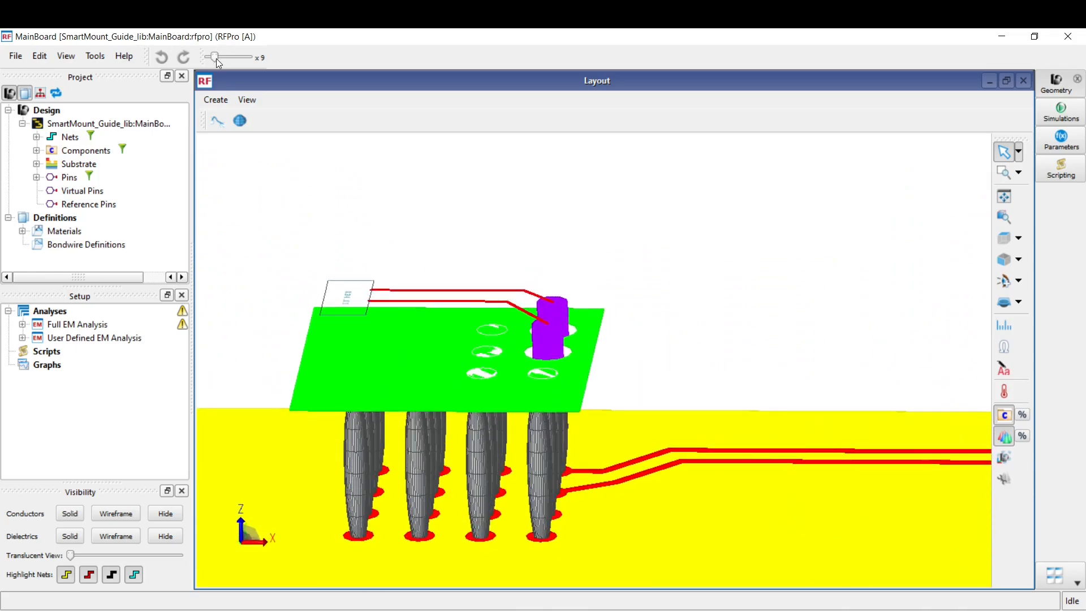
{"action": "left_click_drag", "start_coordinate": [216, 58], "coordinate": [206, 60]}
{"action": "left_click_drag", "start_coordinate": [701, 443], "coordinate": [423, 283]}
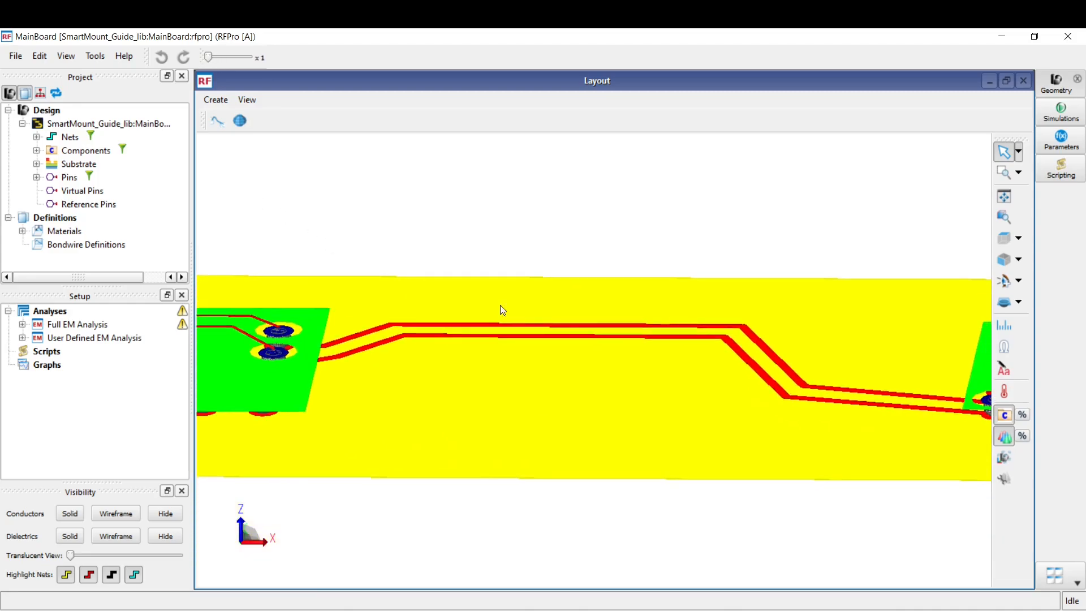
- Check with the Connectivity Tool how the upper main board trace connects through its solder ball to Mount2
{"action": "scroll", "coordinate": [618, 334], "scroll_direction": "down", "scroll_amount": 4}
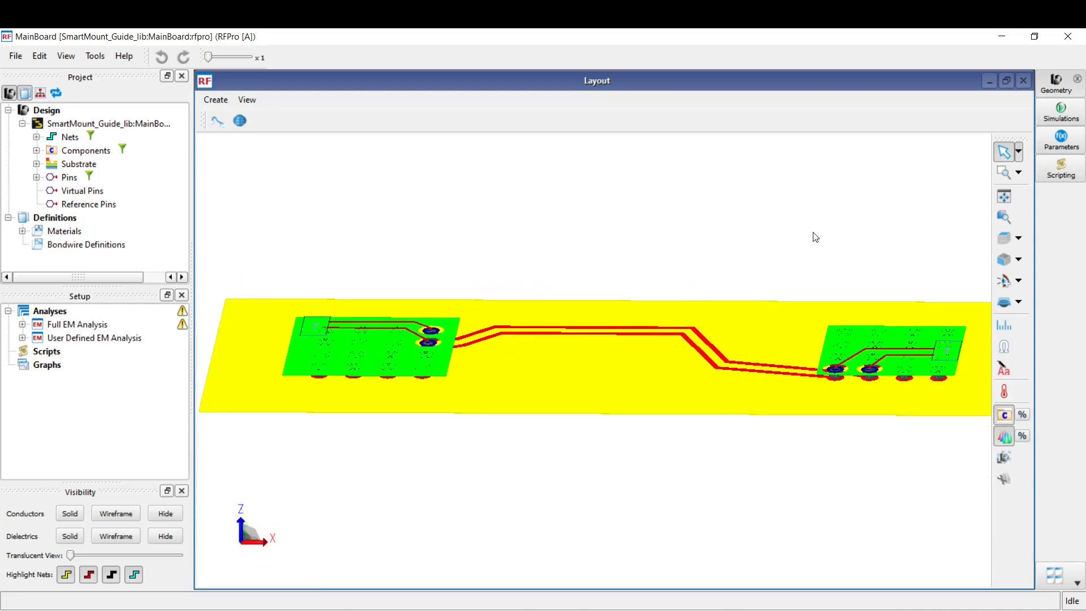
{"action": "left_click", "coordinate": [1005, 347]}
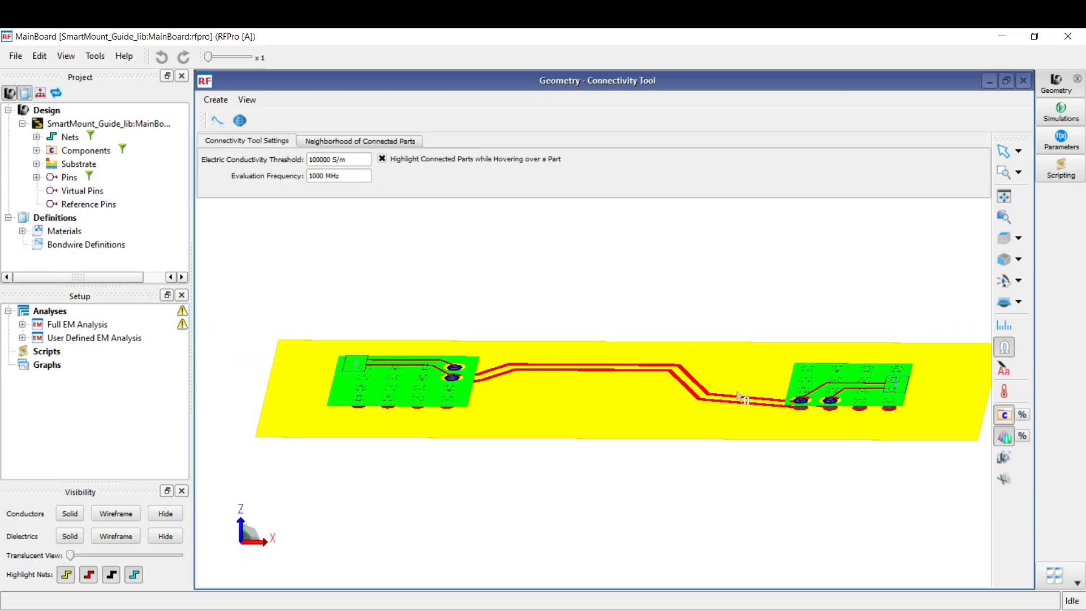
{"action": "scroll", "coordinate": [741, 391], "scroll_direction": "up", "scroll_amount": 3}
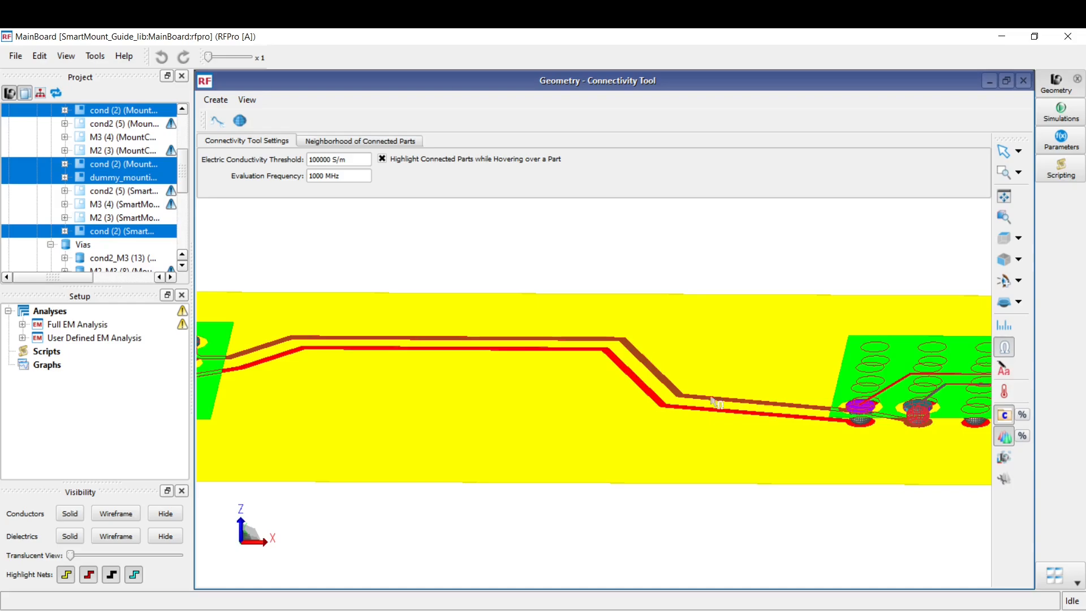
{"action": "left_click_drag", "start_coordinate": [985, 397], "coordinate": [742, 409]}
{"action": "scroll", "coordinate": [773, 373], "scroll_direction": "up", "scroll_amount": 3}
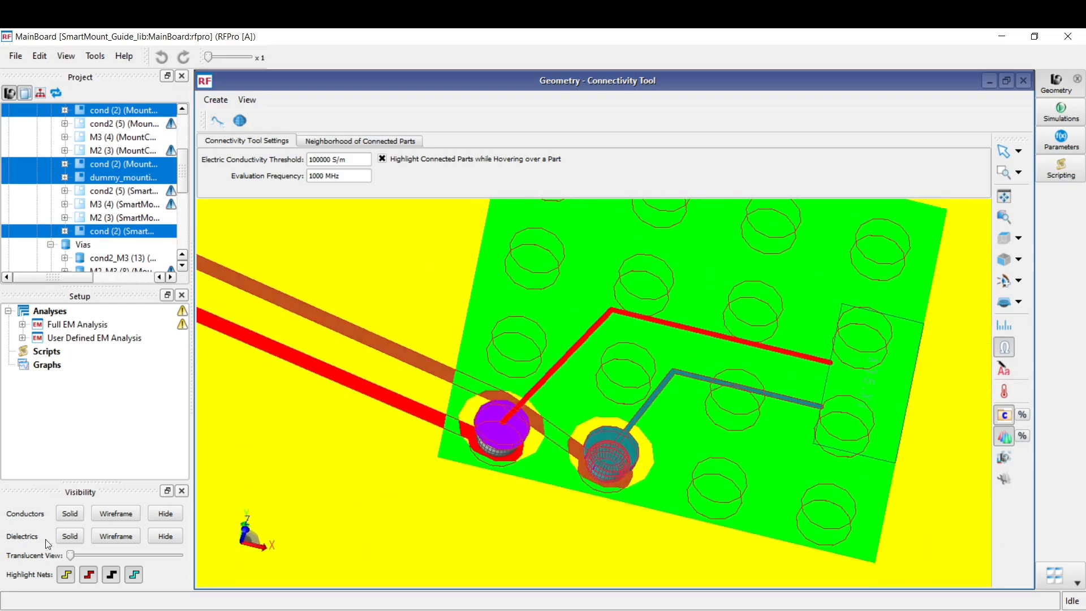
- Show the conductors as wireframe, trace both connected signal paths between Mount1 and Mount2, and close the Connectivity Tool
{"action": "left_click", "coordinate": [115, 513]}
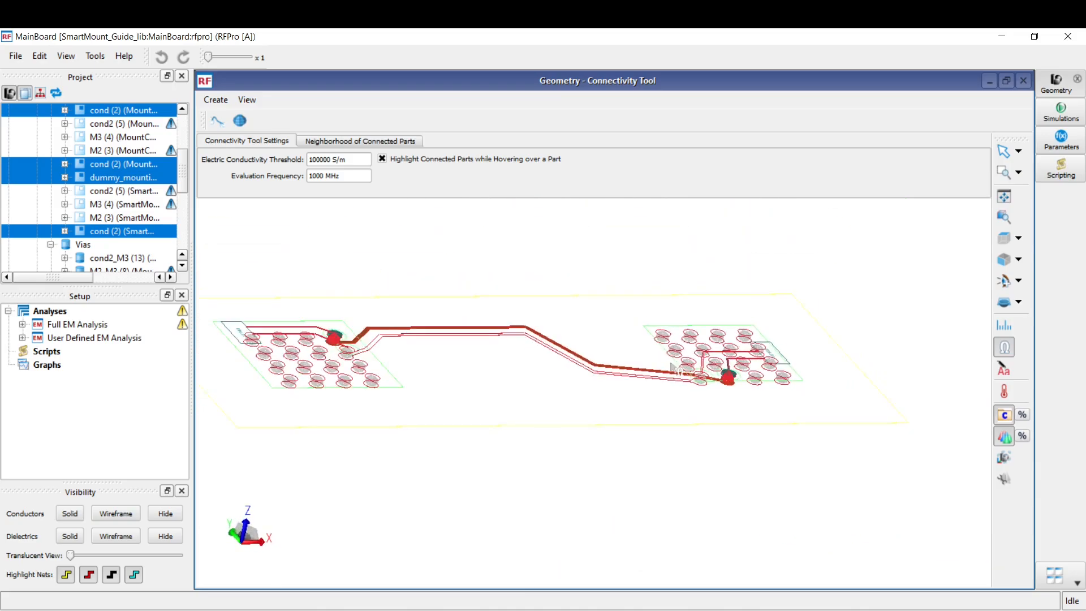
{"action": "scroll", "coordinate": [406, 358], "scroll_direction": "up", "scroll_amount": 1}
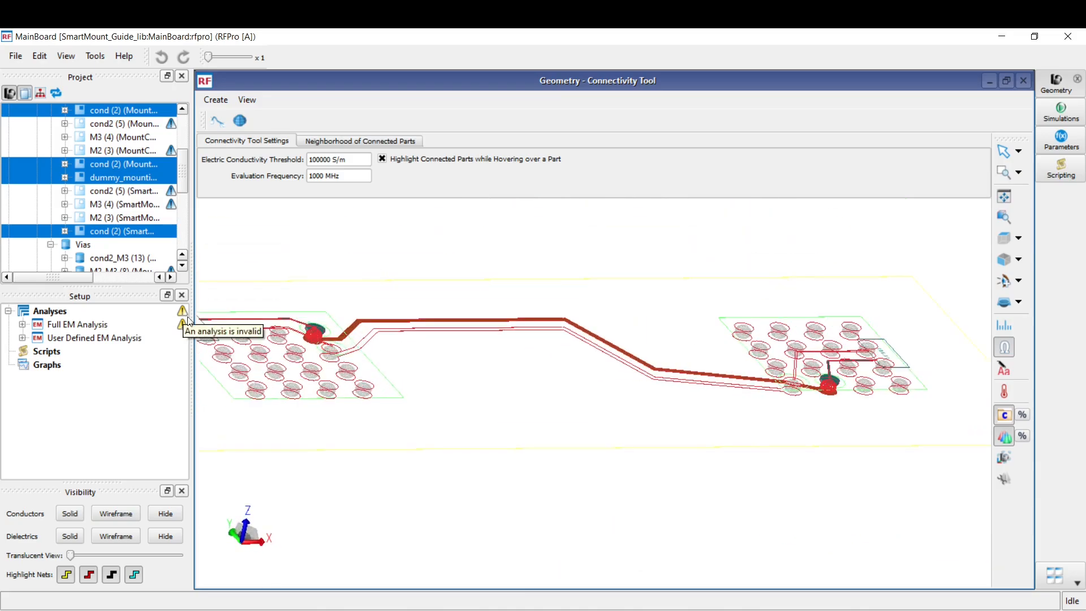
{"action": "scroll", "coordinate": [827, 368], "scroll_direction": "up", "scroll_amount": 5}
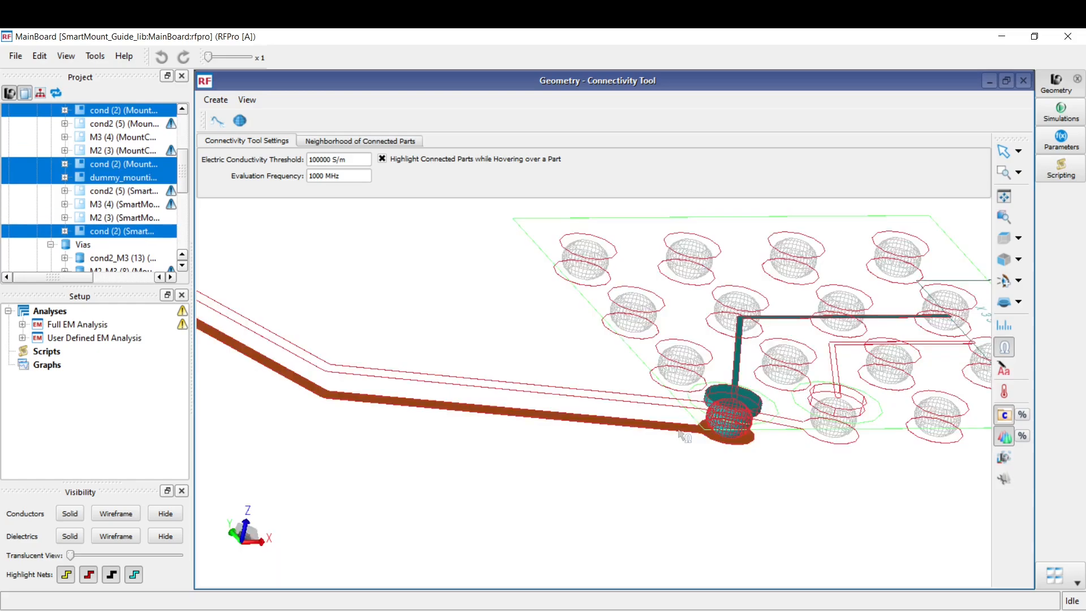
{"action": "scroll", "coordinate": [660, 389], "scroll_direction": "down", "scroll_amount": 5}
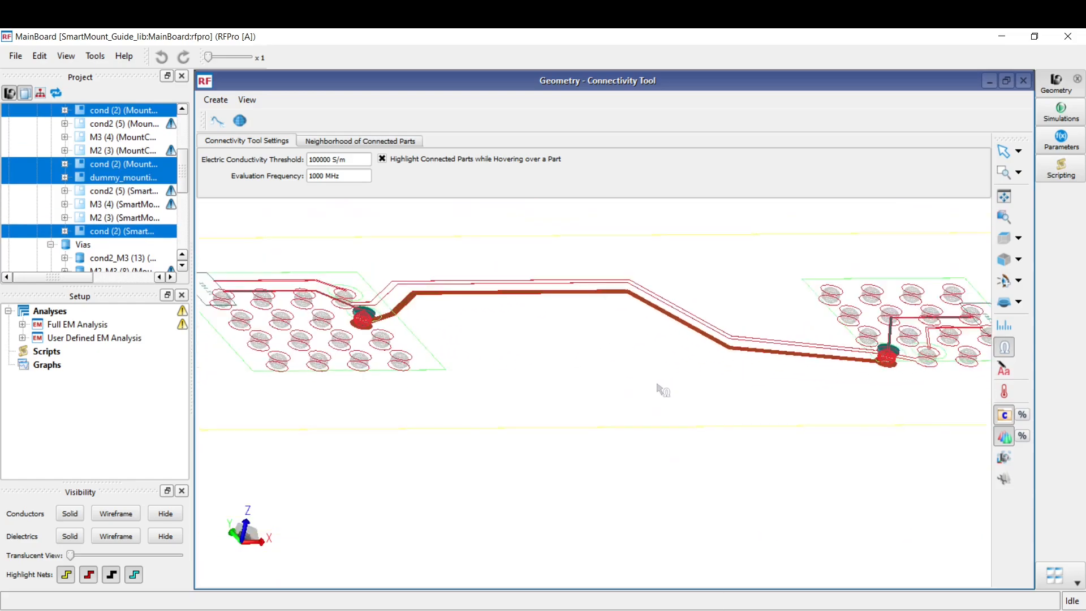
{"action": "left_click", "coordinate": [1023, 81]}
{"action": "scroll", "coordinate": [713, 261], "scroll_direction": "down", "scroll_amount": 3}
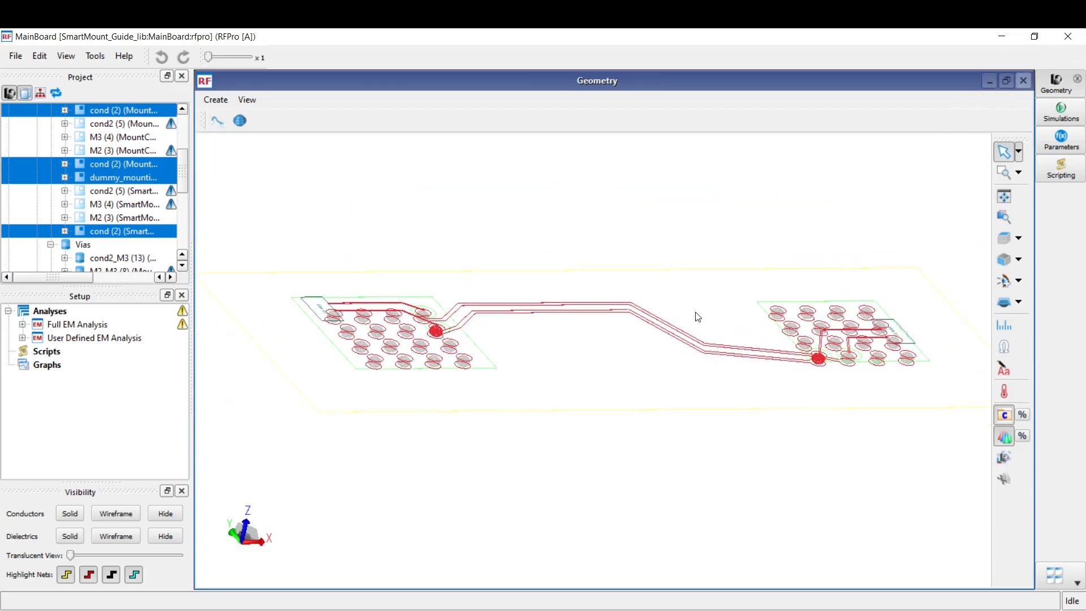
- List the design's nets and highlight nets P1 and P2 by selecting the two main board traces
{"action": "left_click", "coordinate": [82, 236]}
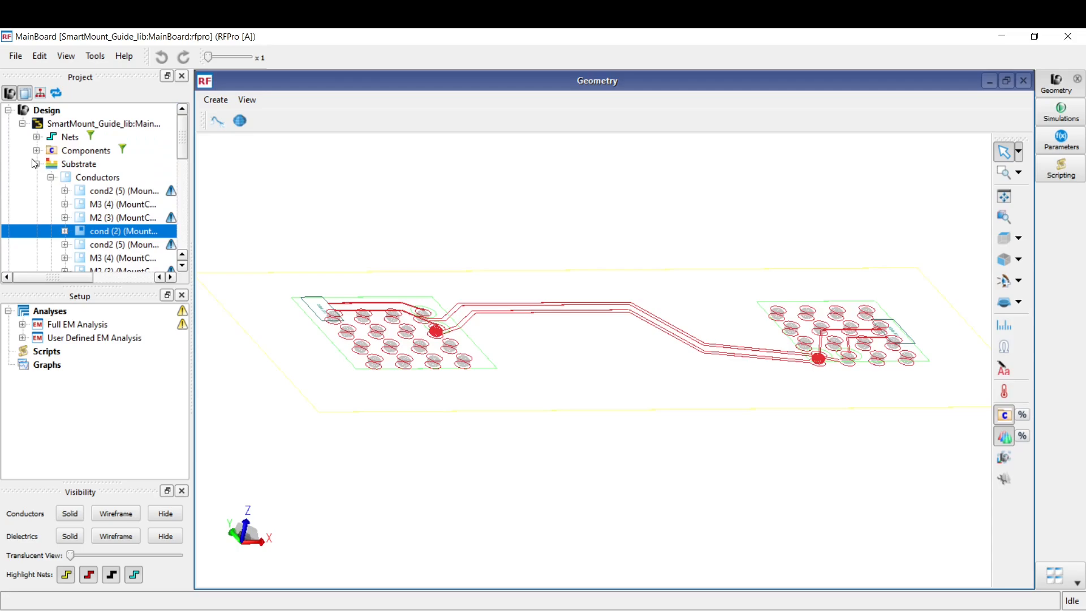
{"action": "left_click", "coordinate": [36, 164]}
{"action": "left_click", "coordinate": [37, 137]}
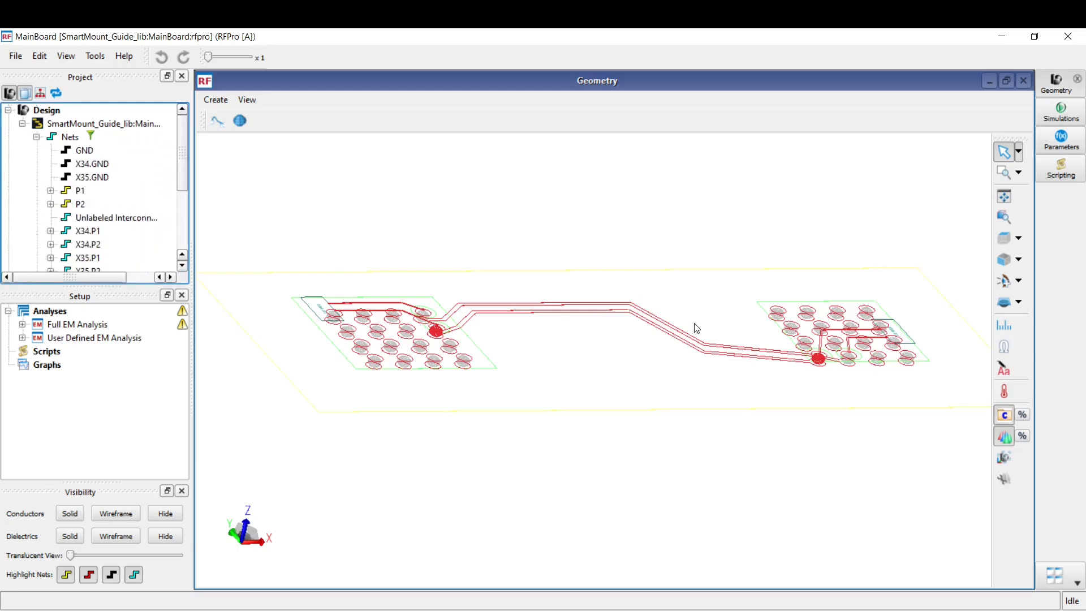
{"action": "left_click", "coordinate": [652, 315]}
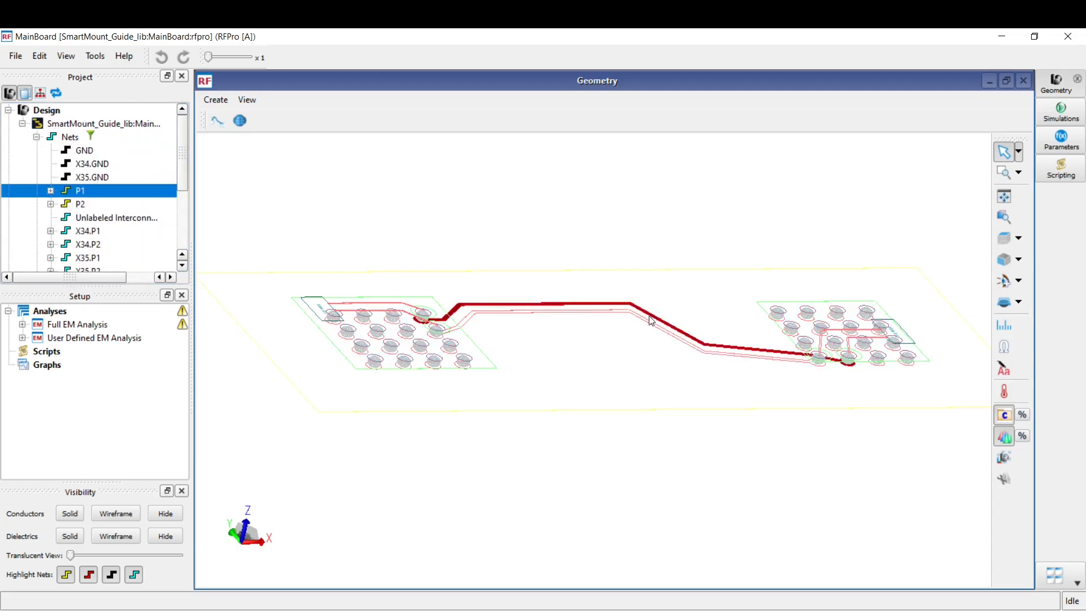
{"action": "left_click", "coordinate": [567, 311], "text": "ctrl"}
{"action": "scroll", "coordinate": [734, 338], "scroll_direction": "up", "scroll_amount": 2}
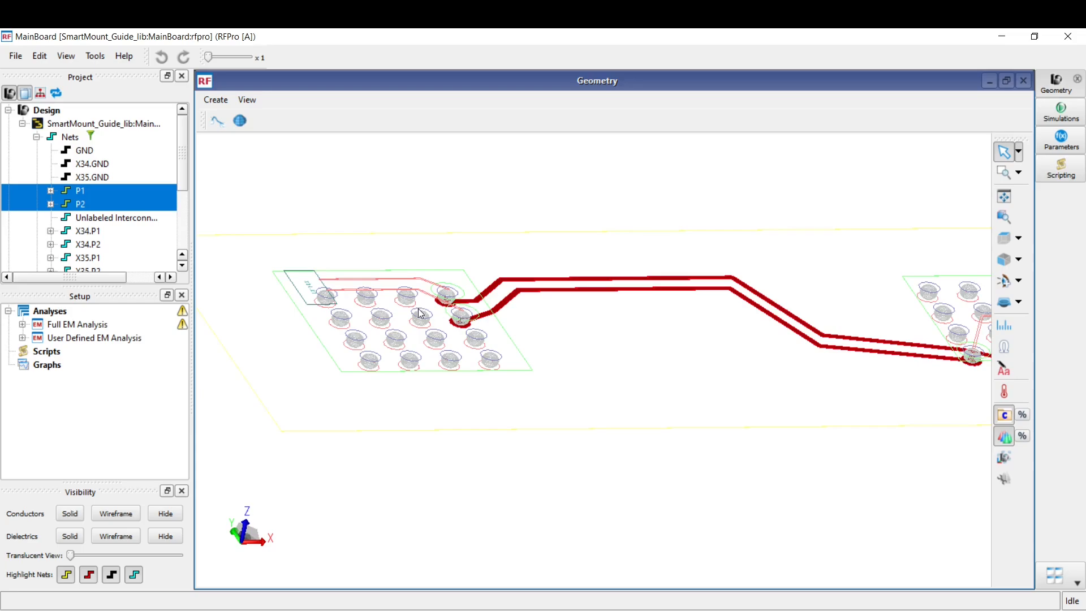
- Expand the Full EM Analysis setup and list the pins of circuit components X34.X1 and X35.X1
{"action": "left_click", "coordinate": [22, 324]}
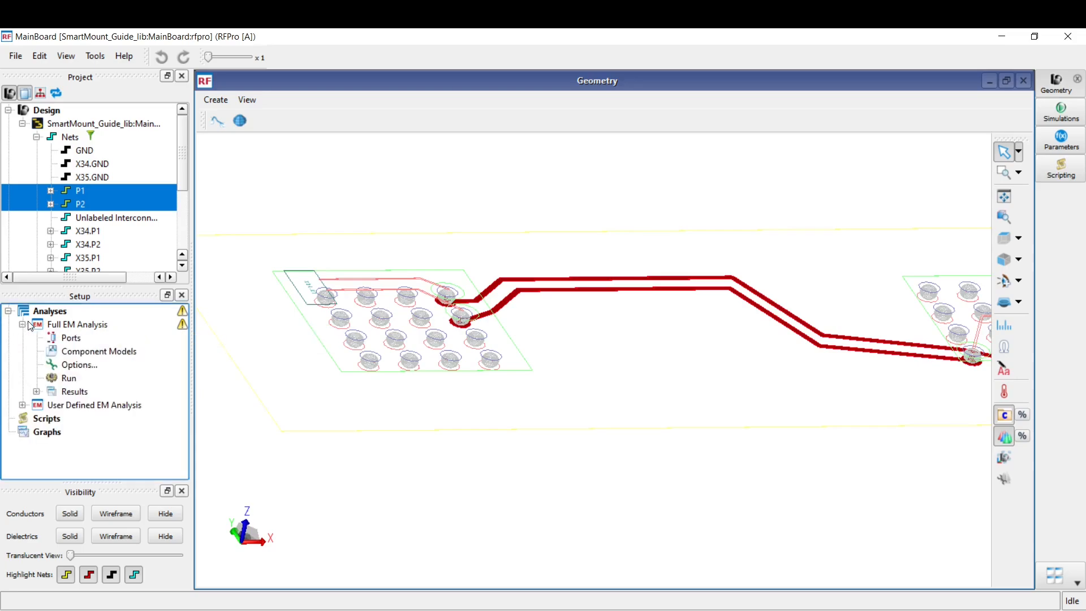
{"action": "left_click", "coordinate": [37, 137]}
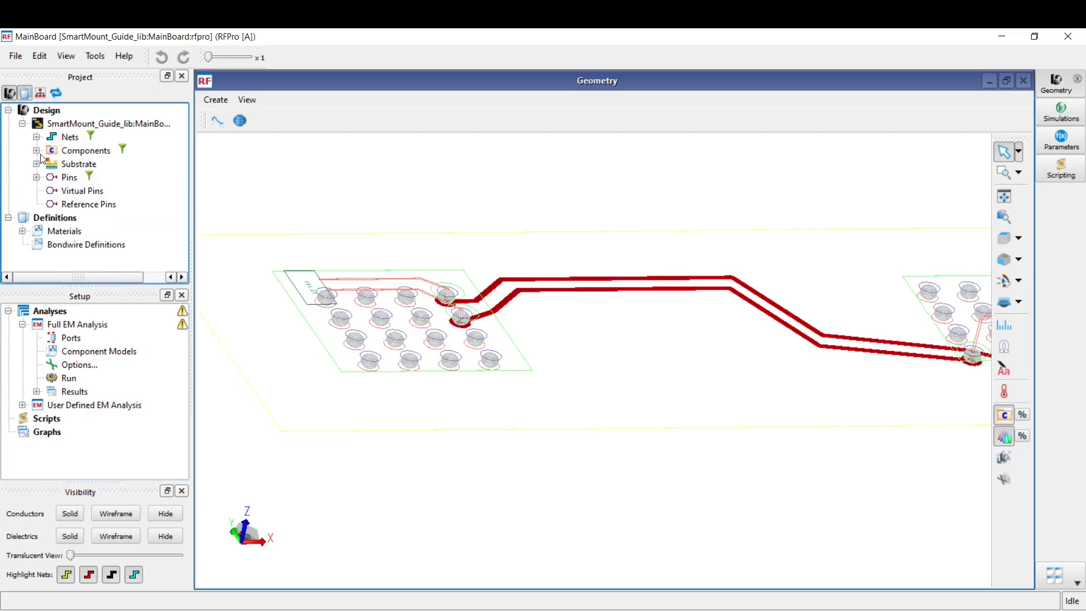
{"action": "left_click", "coordinate": [36, 150]}
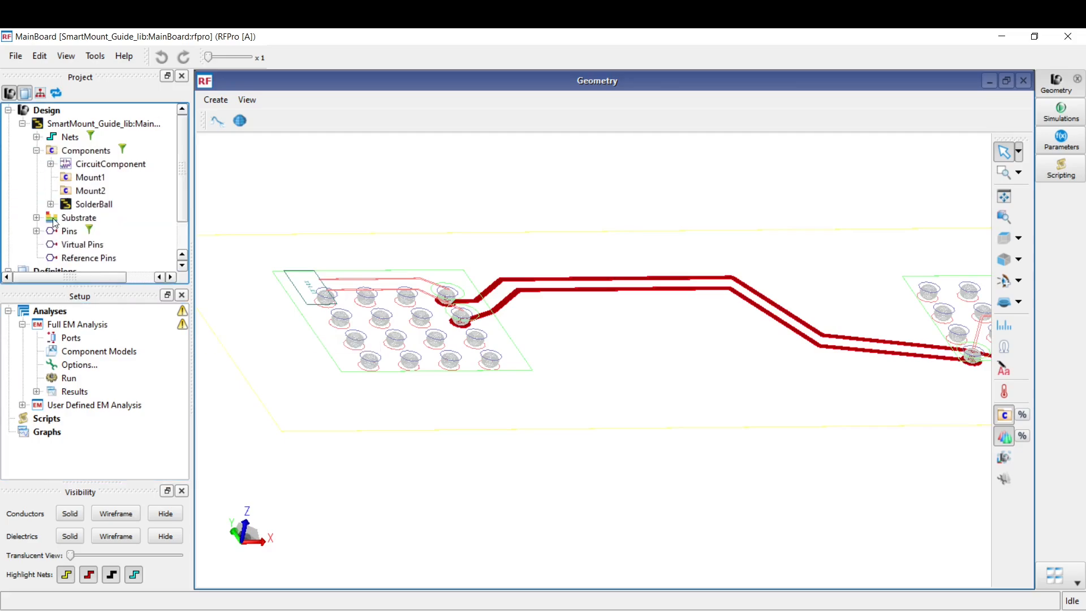
{"action": "left_click", "coordinate": [51, 164]}
{"action": "left_click", "coordinate": [64, 177]}
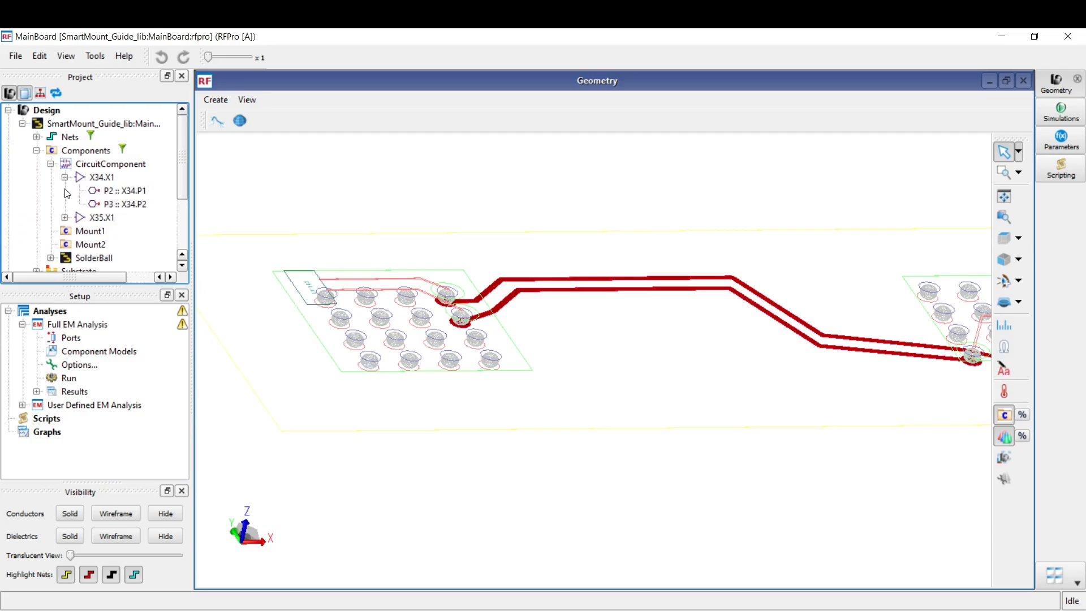
{"action": "left_click", "coordinate": [64, 217]}
- Create virtual pins on the nearest ground net at the XY positions of the P2 and P3 pins of X34.X1 and X35.X1
{"action": "left_click", "coordinate": [119, 191]}
{"action": "left_click", "coordinate": [142, 208], "text": "ctrl"}
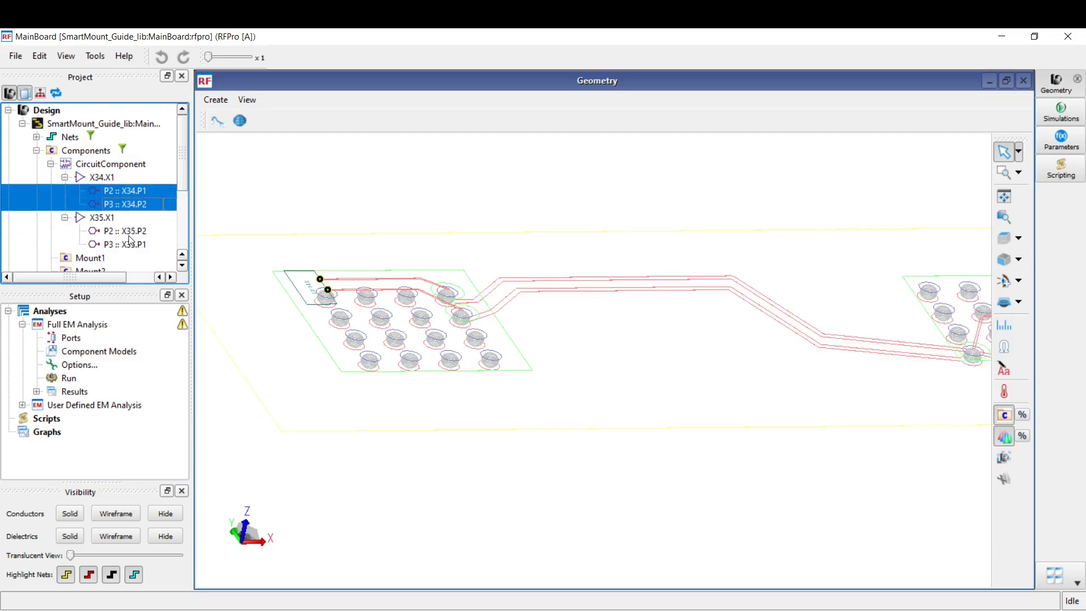
{"action": "left_click", "coordinate": [129, 232], "text": "ctrl"}
{"action": "left_click", "coordinate": [127, 244], "text": "ctrl"}
{"action": "right_click", "coordinate": [127, 233]}
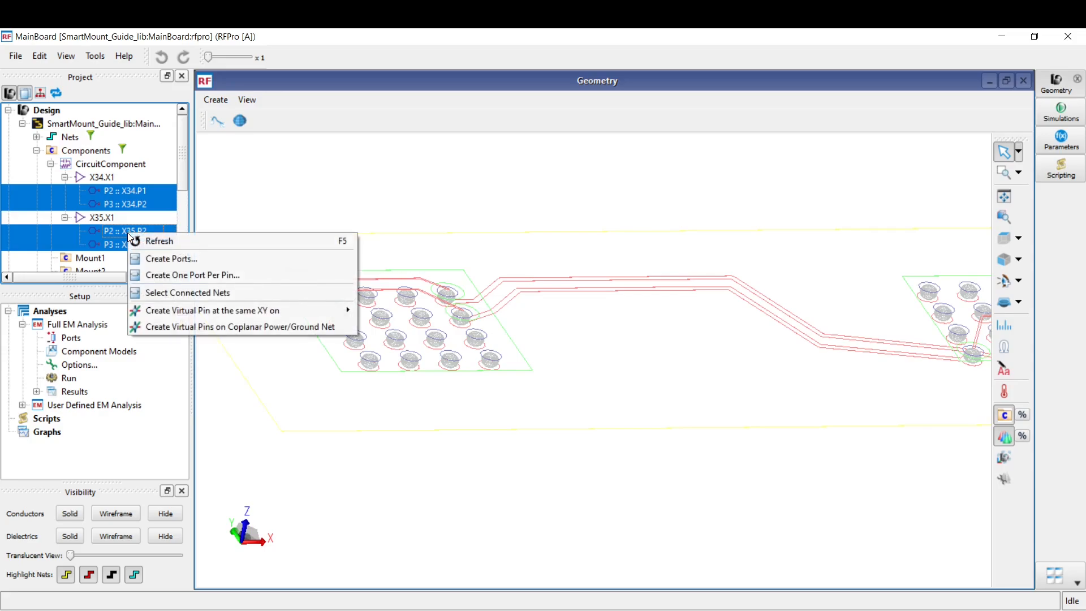
{"action": "mouse_move", "coordinate": [274, 310]}
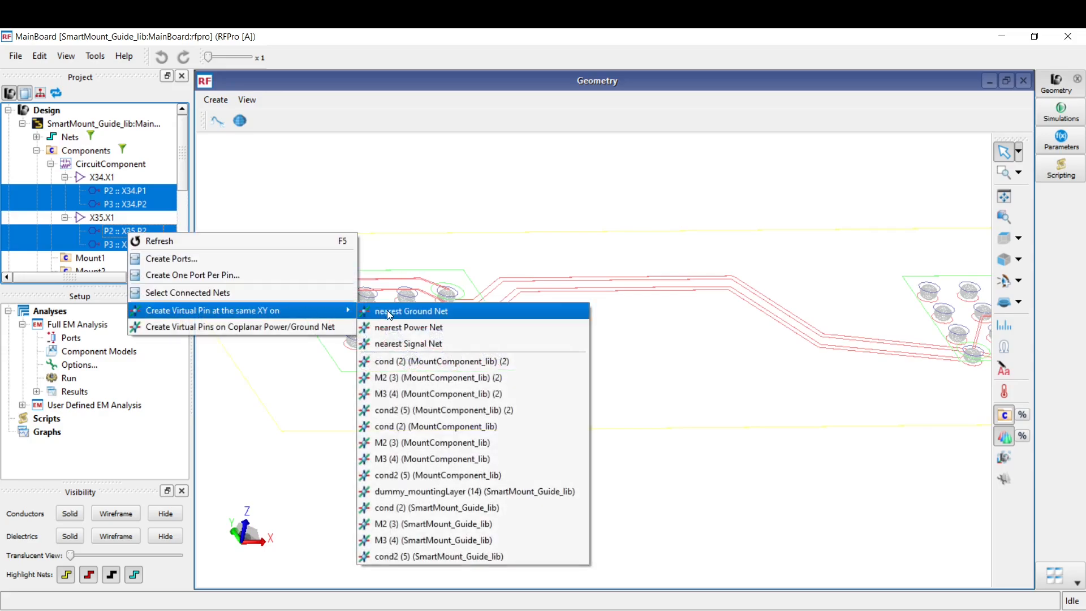
{"action": "left_click", "coordinate": [369, 308]}
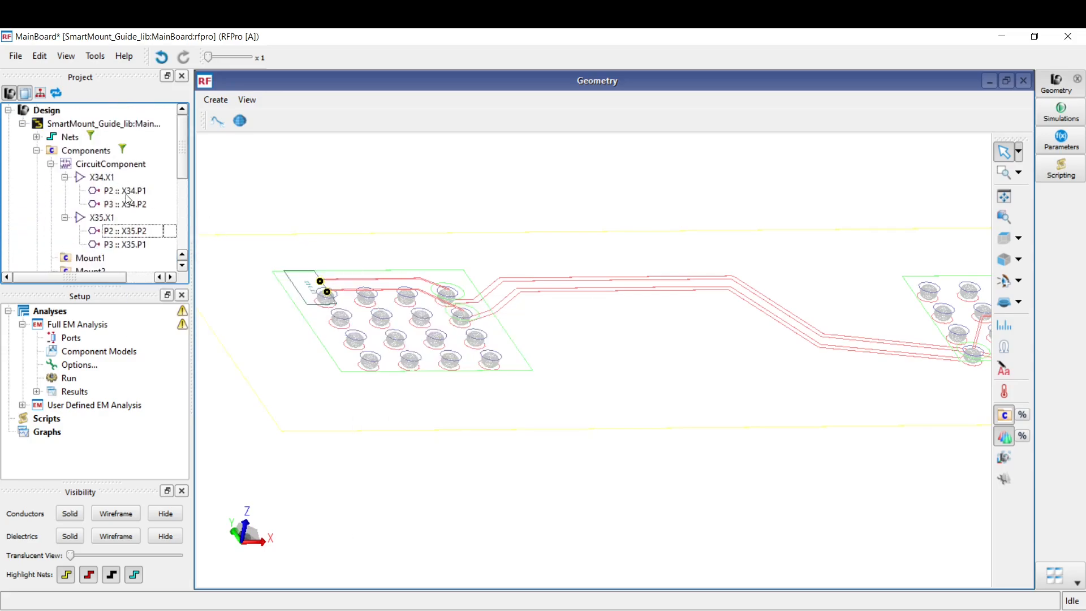
- Add ports for the four X34.X1 and X35.X1 pins to the Full EM Analysis and highlight port 1 in the geometry
{"action": "left_click", "coordinate": [128, 196]}
{"action": "left_click", "coordinate": [128, 204], "text": "ctrl"}
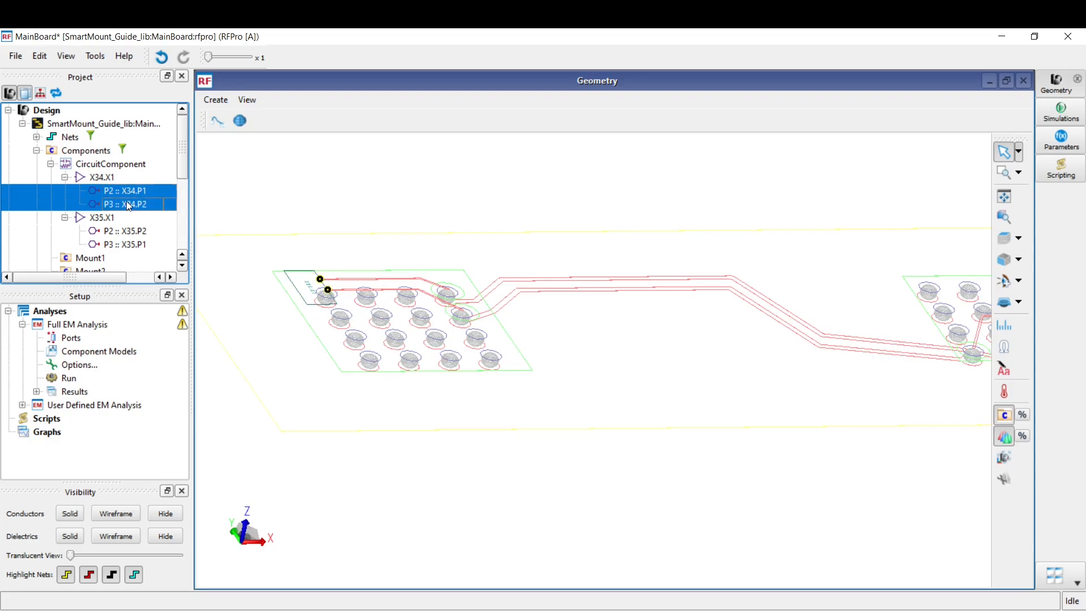
{"action": "left_click", "coordinate": [122, 244], "text": "ctrl"}
{"action": "left_click", "coordinate": [125, 232], "text": "ctrl"}
{"action": "left_click_drag", "start_coordinate": [126, 194], "coordinate": [68, 339]}
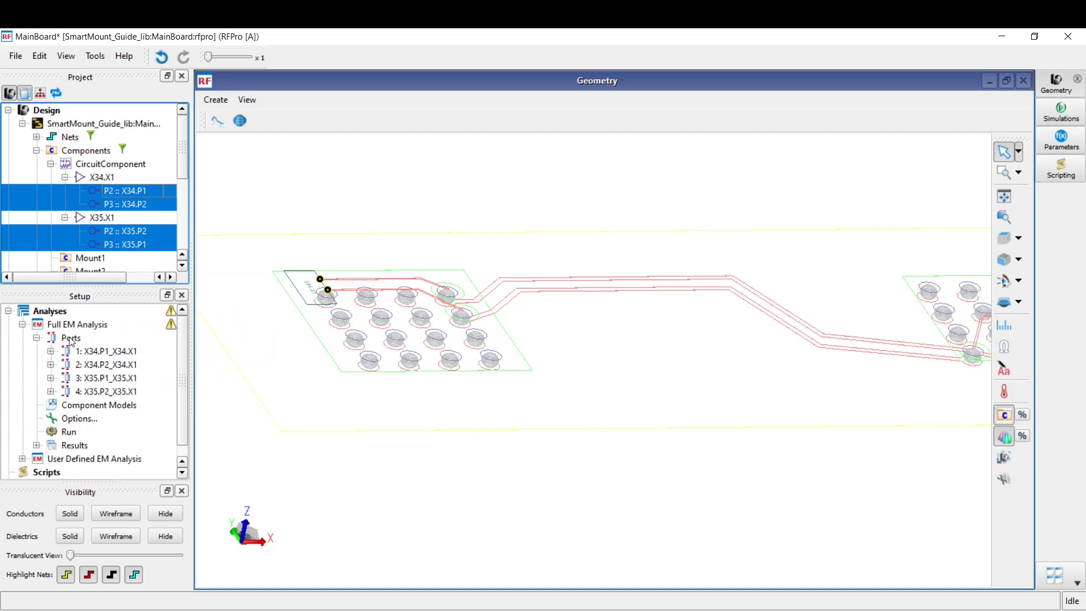
{"action": "left_click", "coordinate": [111, 352]}
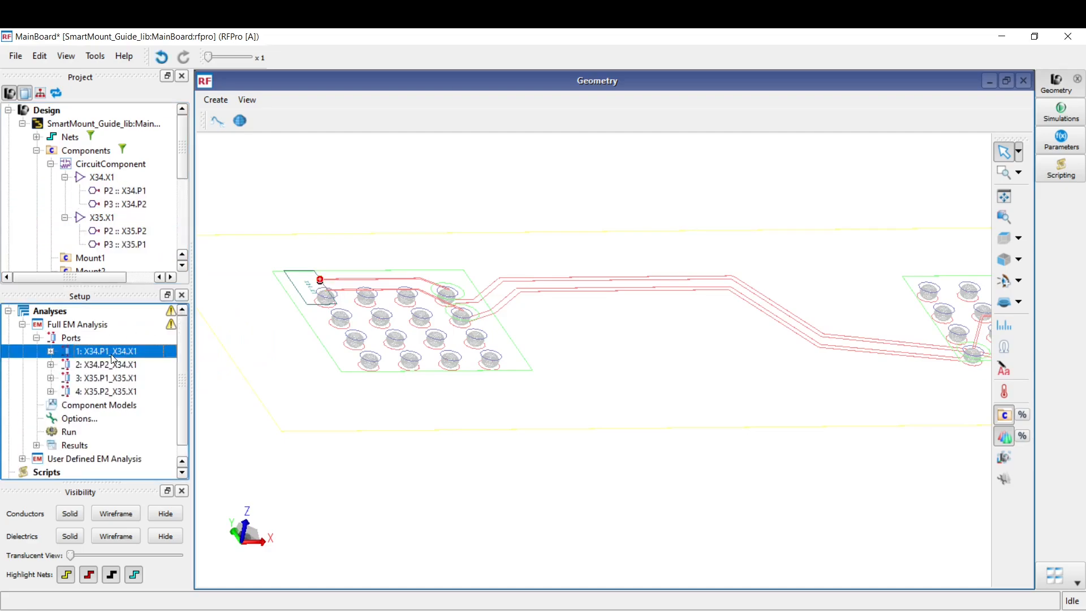
- Set the Full EM Analysis simulator preset to FEM
{"action": "mouse_move", "coordinate": [169, 329]}
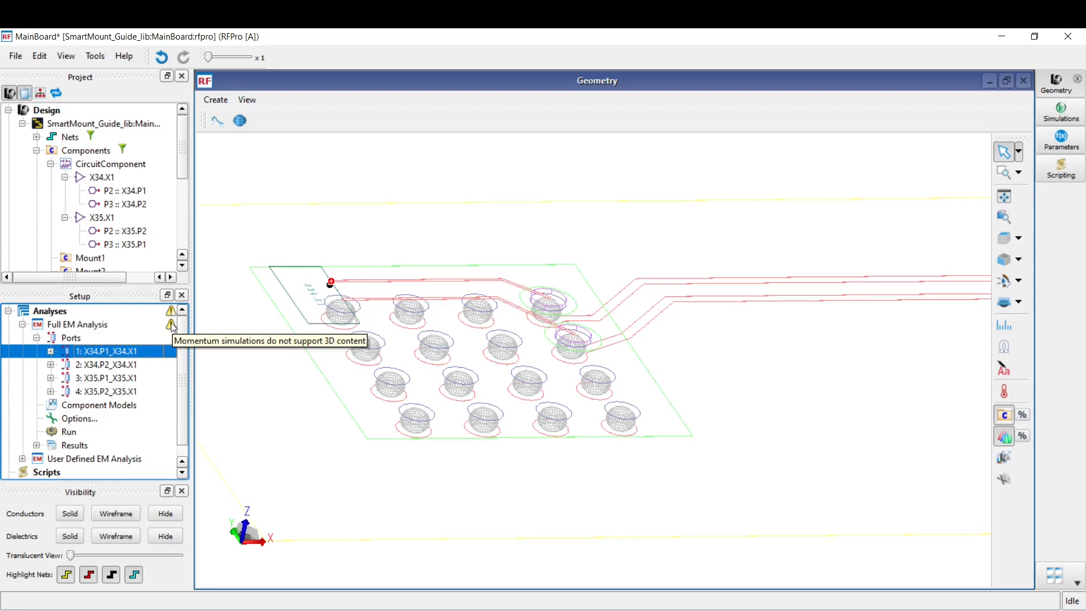
{"action": "scroll", "coordinate": [79, 408], "scroll_direction": "down", "scroll_amount": 1}
{"action": "left_click", "coordinate": [72, 407]}
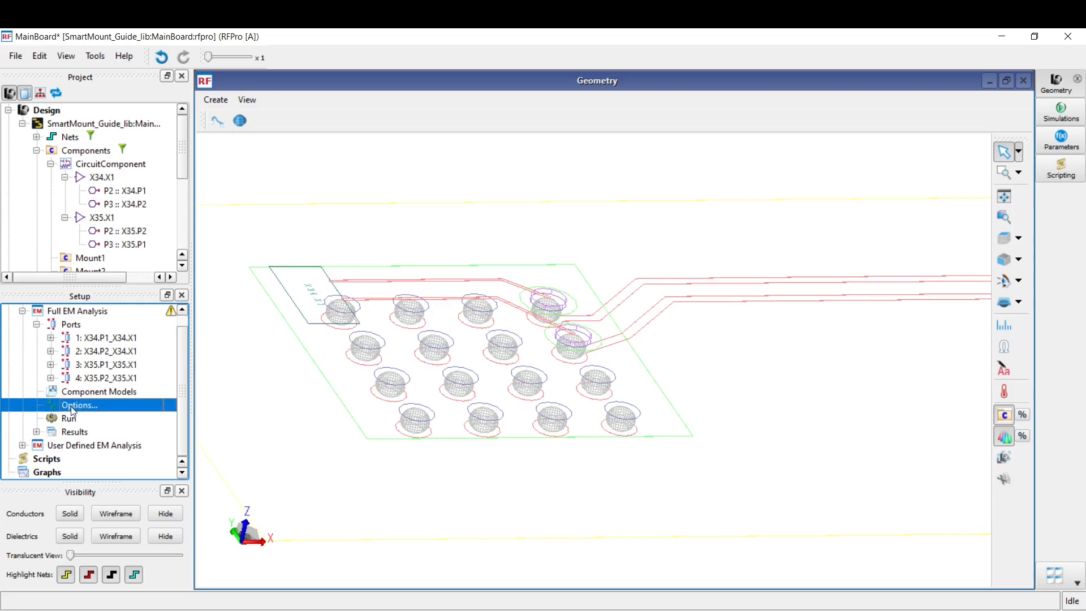
{"action": "double_click", "coordinate": [70, 406]}
{"action": "left_click", "coordinate": [202, 420]}
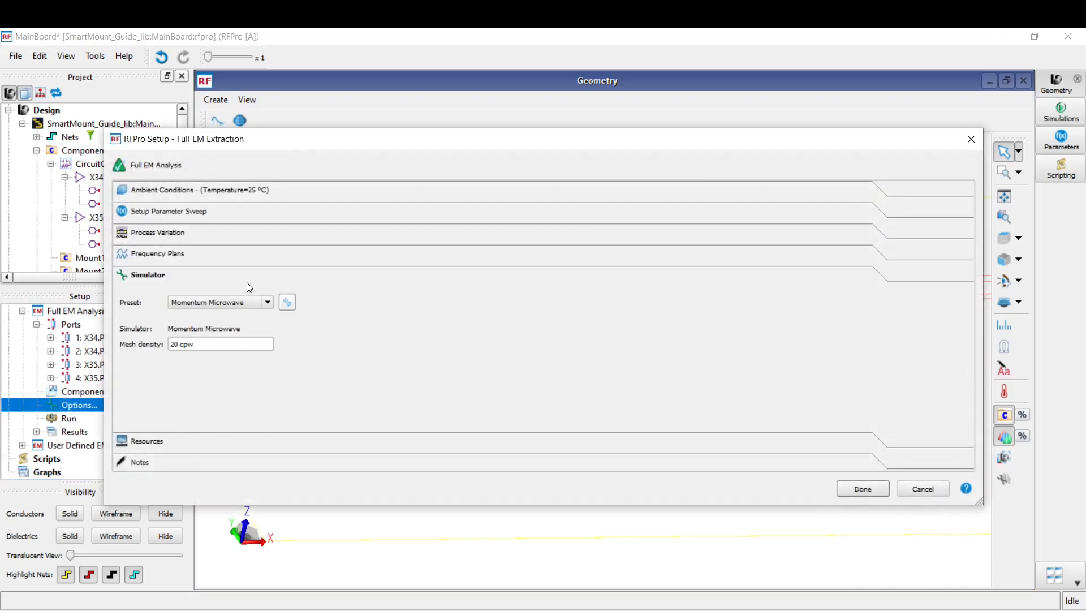
{"action": "left_click", "coordinate": [223, 304]}
{"action": "left_click", "coordinate": [202, 331]}
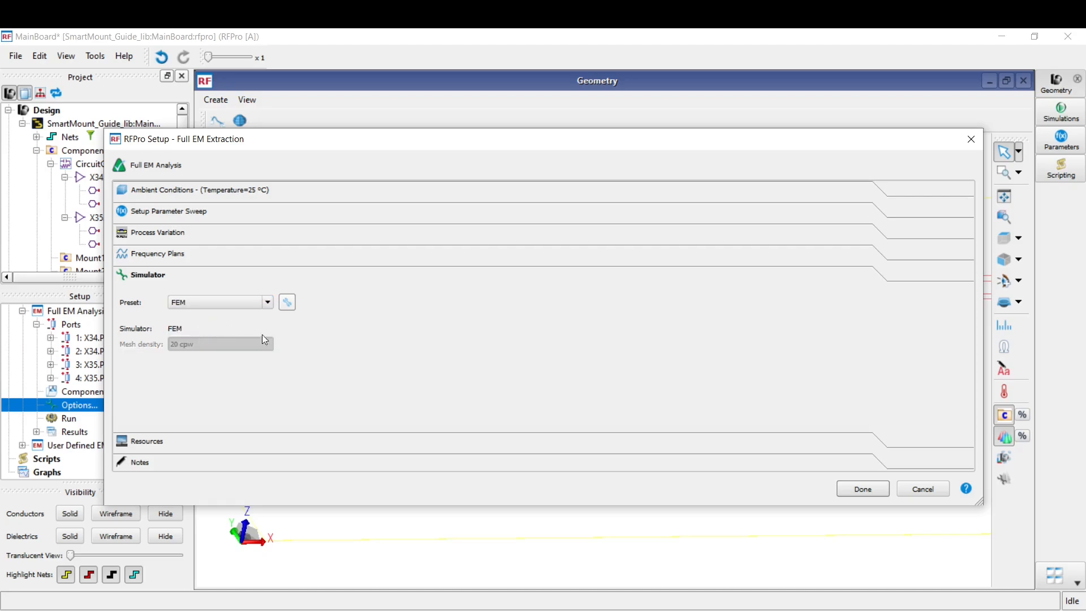
{"action": "left_click", "coordinate": [863, 489]}
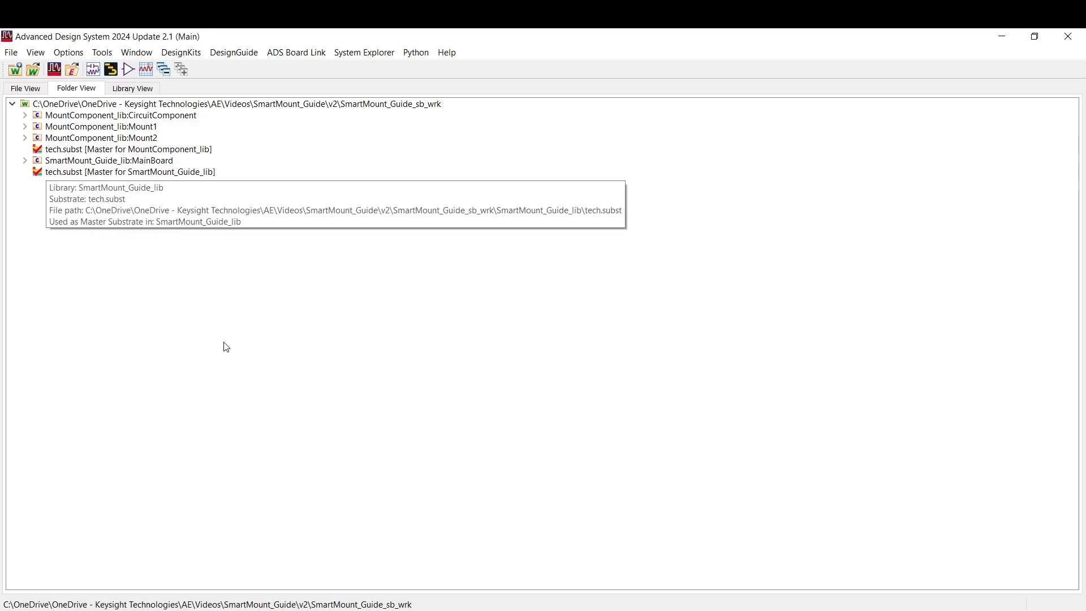
- Review the SmartMount_Guide_lib tech substrate in ADS, and open the MainBoard layout in a new RFPro setup named rfpro
{"action": "double_click", "coordinate": [171, 173]}
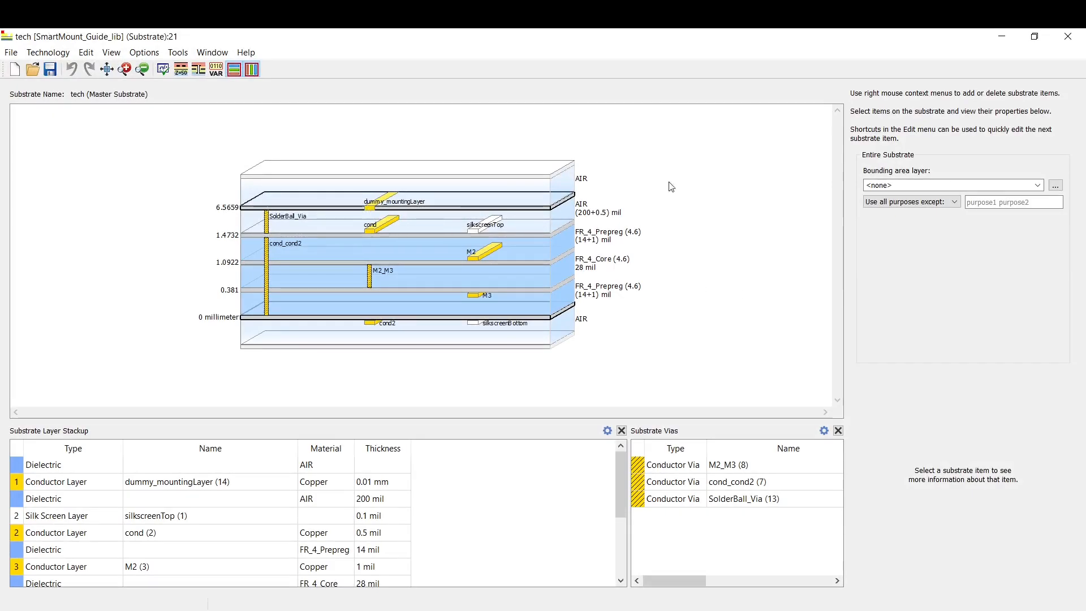
{"action": "left_click", "coordinate": [1076, 38]}
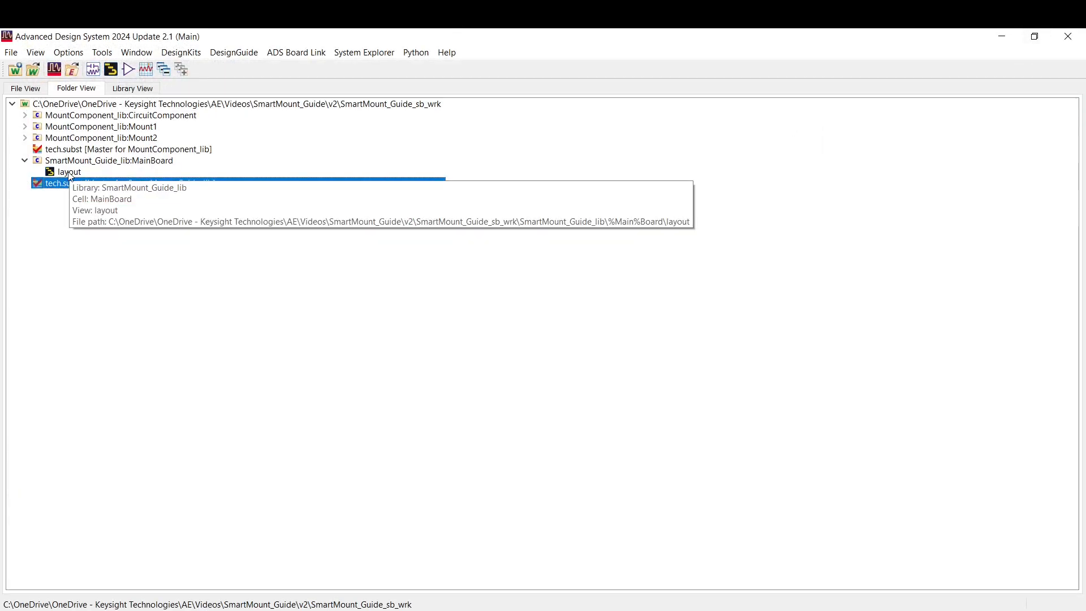
{"action": "double_click", "coordinate": [69, 173]}
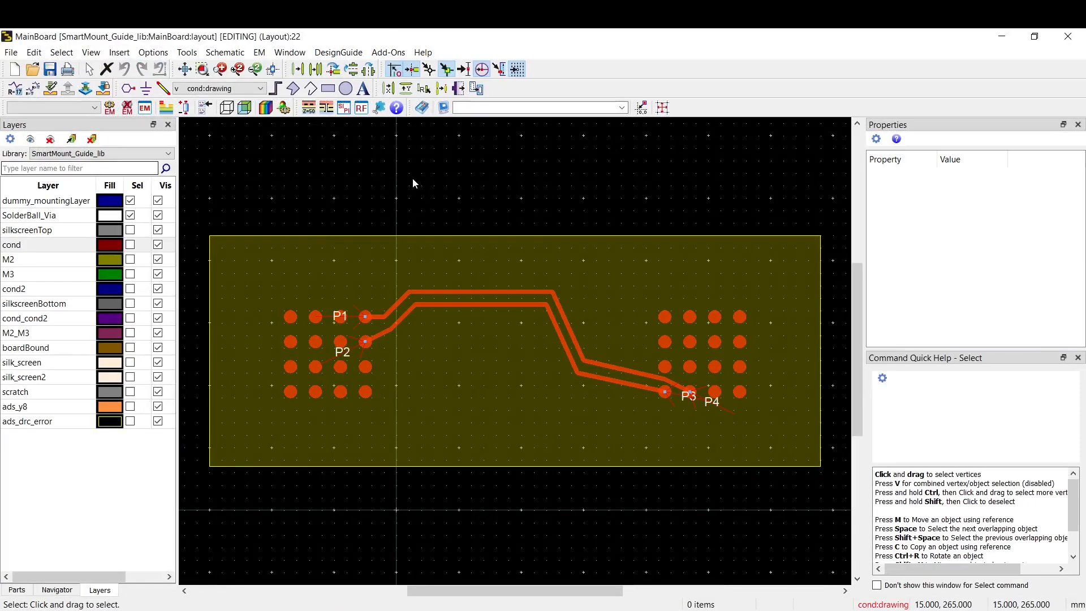
{"action": "left_click", "coordinate": [365, 112]}
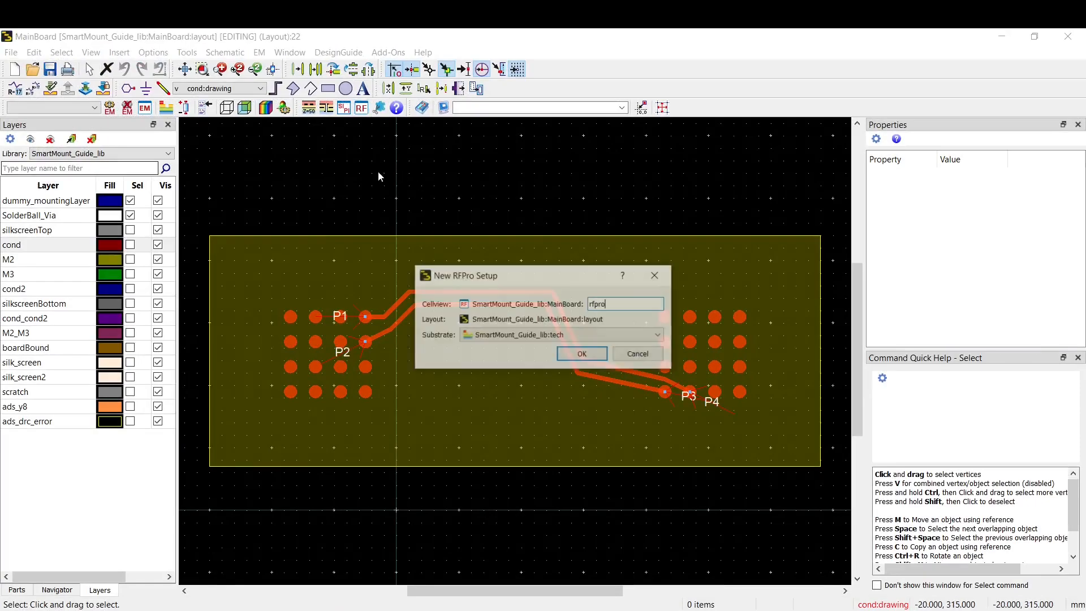
{"action": "left_click", "coordinate": [582, 348]}
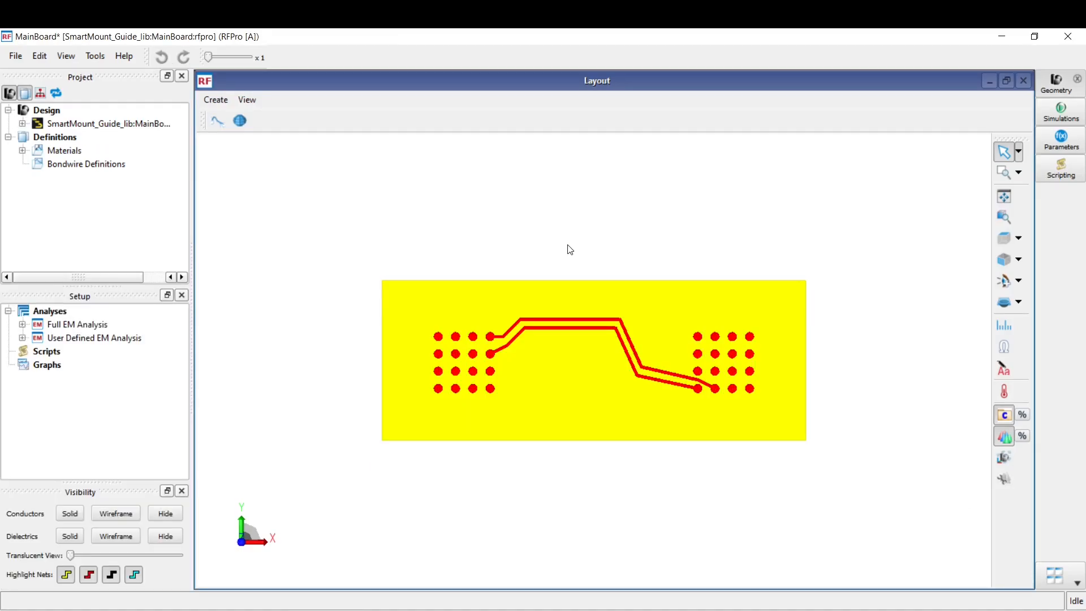
- Start a new solder ball on the main board and set its height to 200 mil
{"action": "scroll", "coordinate": [607, 336], "scroll_direction": "up", "scroll_amount": 3}
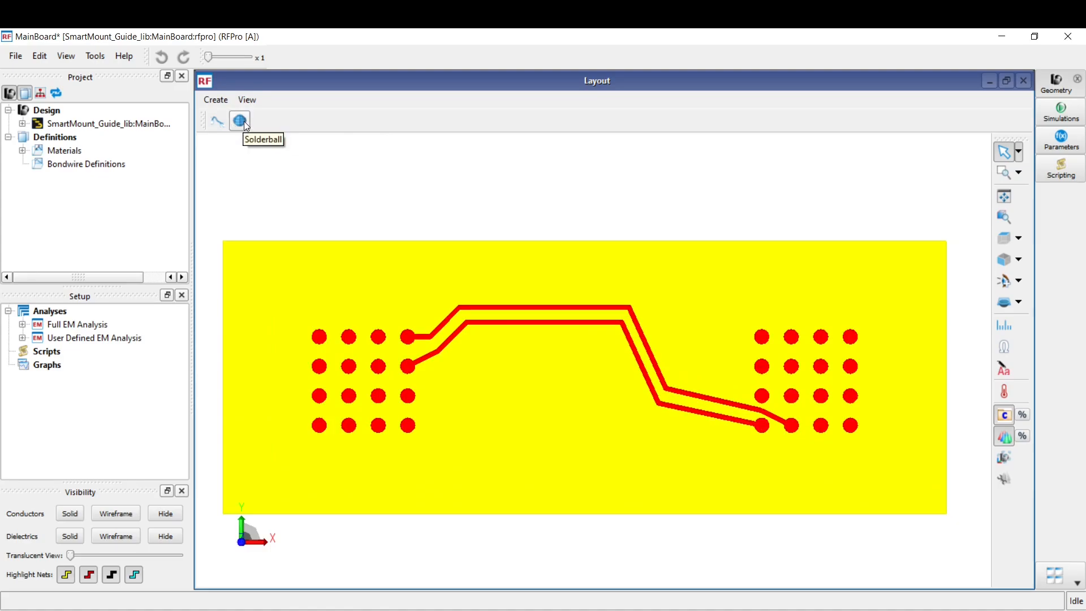
{"action": "left_click", "coordinate": [243, 121]}
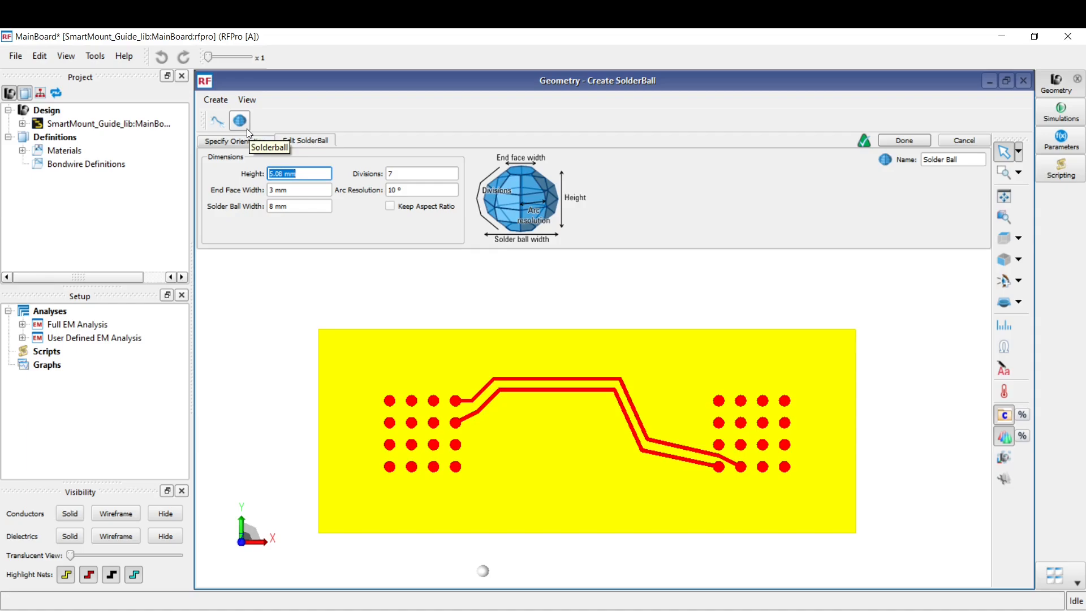
{"action": "type", "text": "200 mil"}
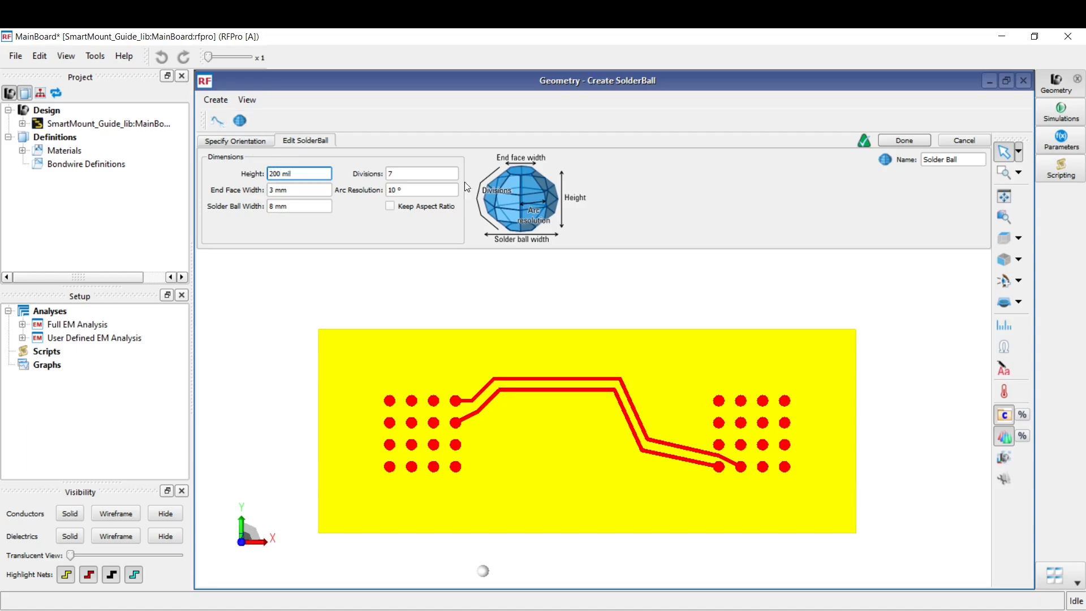
{"action": "left_click_drag", "start_coordinate": [707, 483], "coordinate": [762, 415]}
{"action": "left_click_drag", "start_coordinate": [598, 572], "coordinate": [546, 490]}
{"action": "scroll", "coordinate": [533, 457], "scroll_direction": "up", "scroll_amount": 4}
{"action": "scroll", "coordinate": [532, 457], "scroll_direction": "up", "scroll_amount": 2}
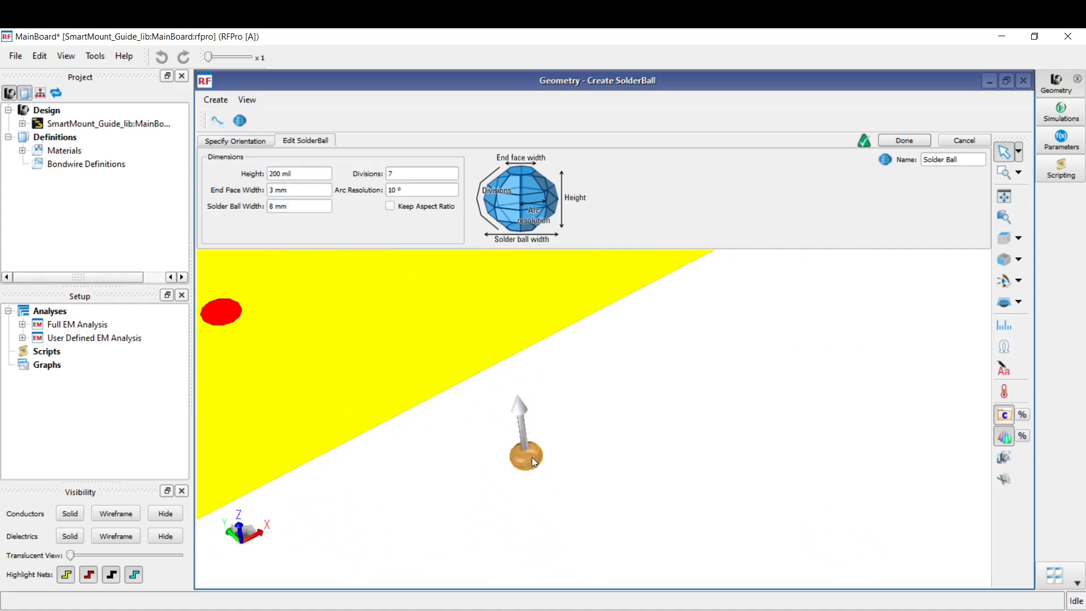
{"action": "scroll", "coordinate": [532, 457], "scroll_direction": "down", "scroll_amount": 6}
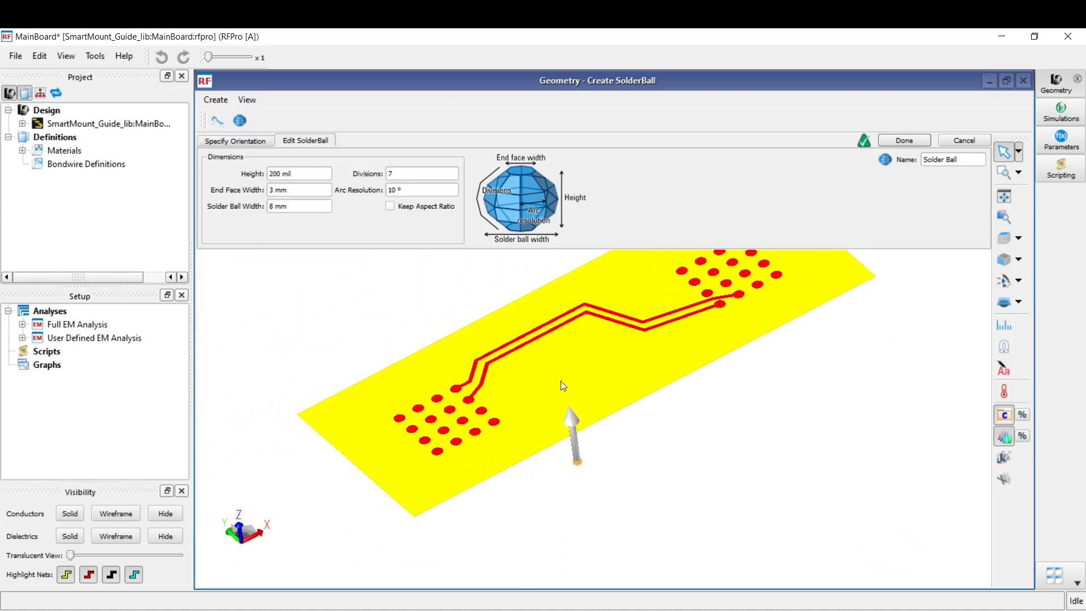
{"action": "left_click_drag", "start_coordinate": [340, 430], "coordinate": [335, 417]}
{"action": "left_click_drag", "start_coordinate": [861, 338], "coordinate": [871, 346]}
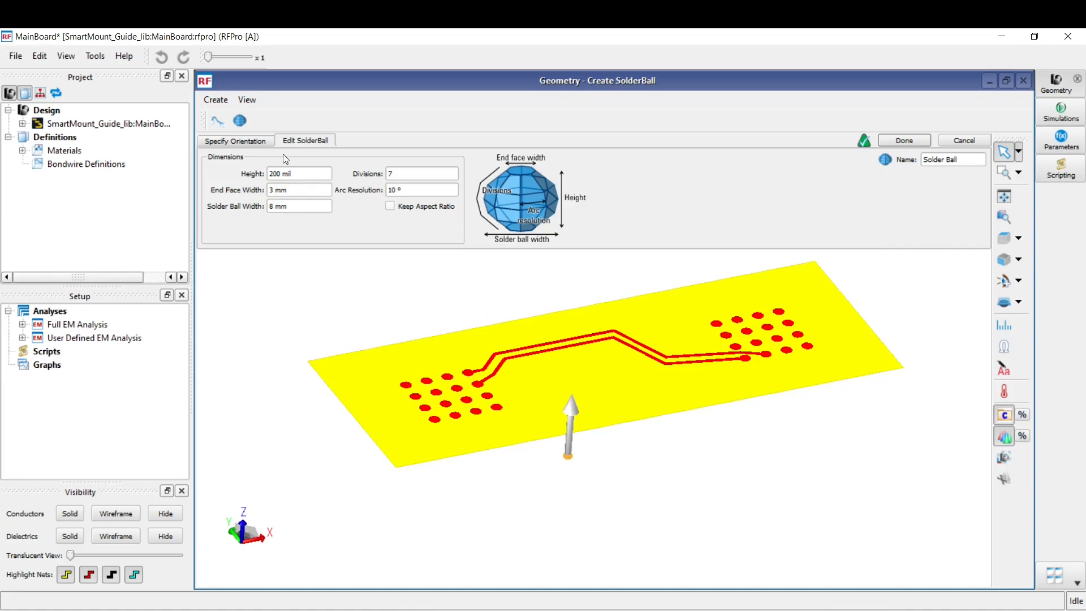
- Anchor the solder ball at the centre of the first array's upper-left pad, at -85, 155, 1.4859 mm, and create it
{"action": "left_click", "coordinate": [253, 143]}
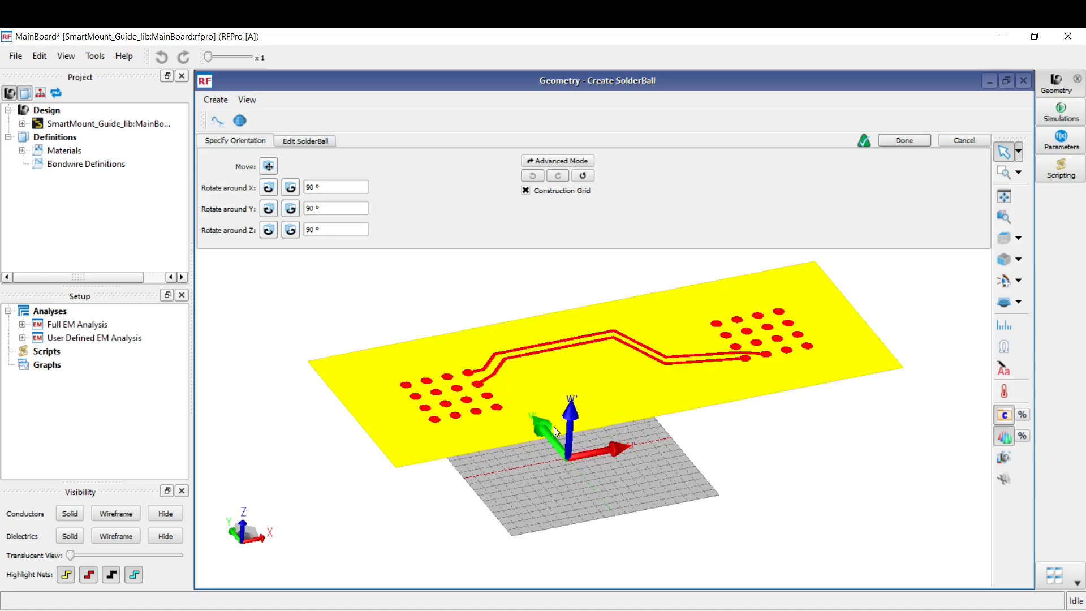
{"action": "left_click", "coordinate": [409, 398]}
{"action": "left_click", "coordinate": [558, 162]}
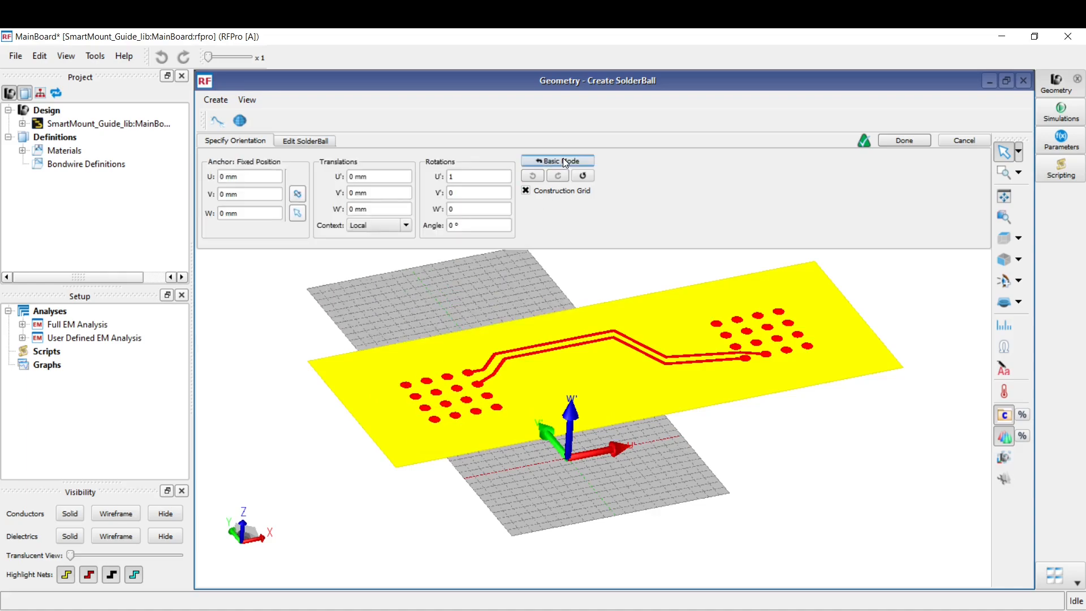
{"action": "left_click", "coordinate": [298, 213]}
{"action": "scroll", "coordinate": [416, 391], "scroll_direction": "up", "scroll_amount": 6}
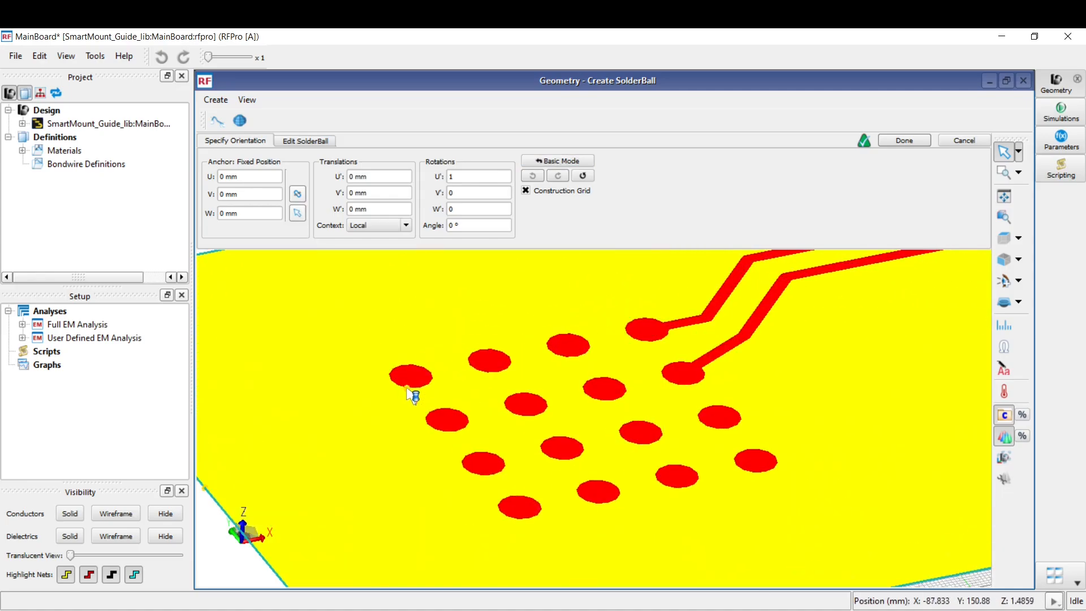
{"action": "scroll", "coordinate": [422, 382], "scroll_direction": "up", "scroll_amount": 2}
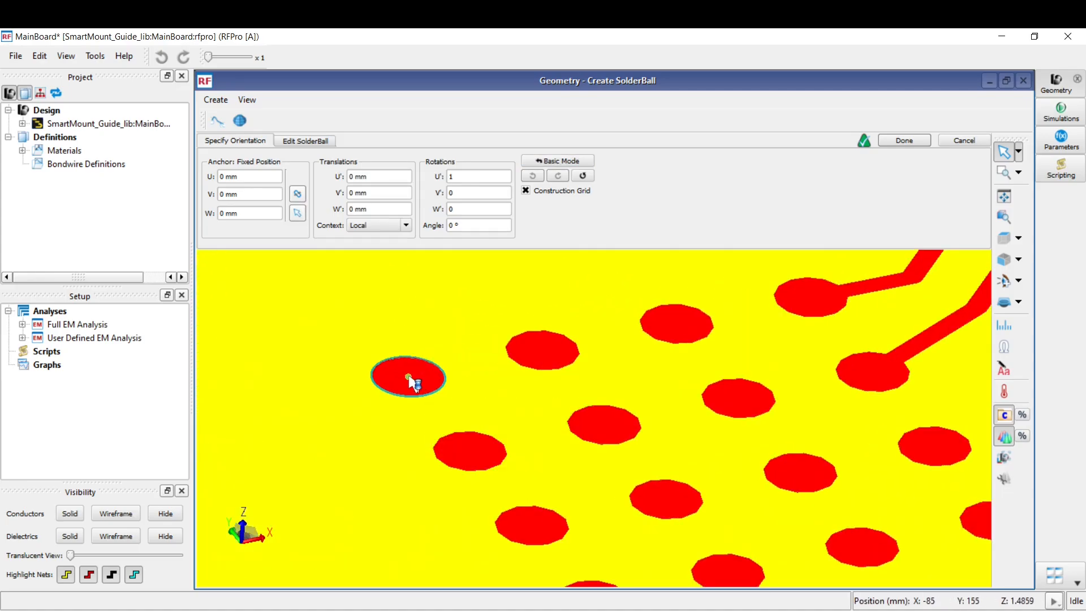
{"action": "left_click", "coordinate": [409, 376]}
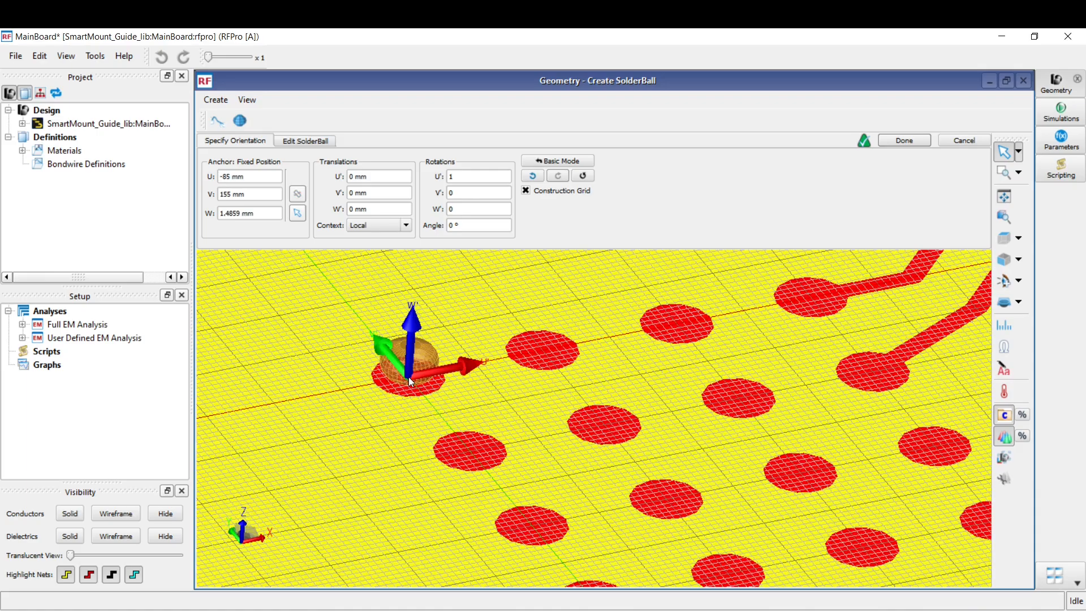
{"action": "scroll", "coordinate": [409, 377], "scroll_direction": "down", "scroll_amount": 4}
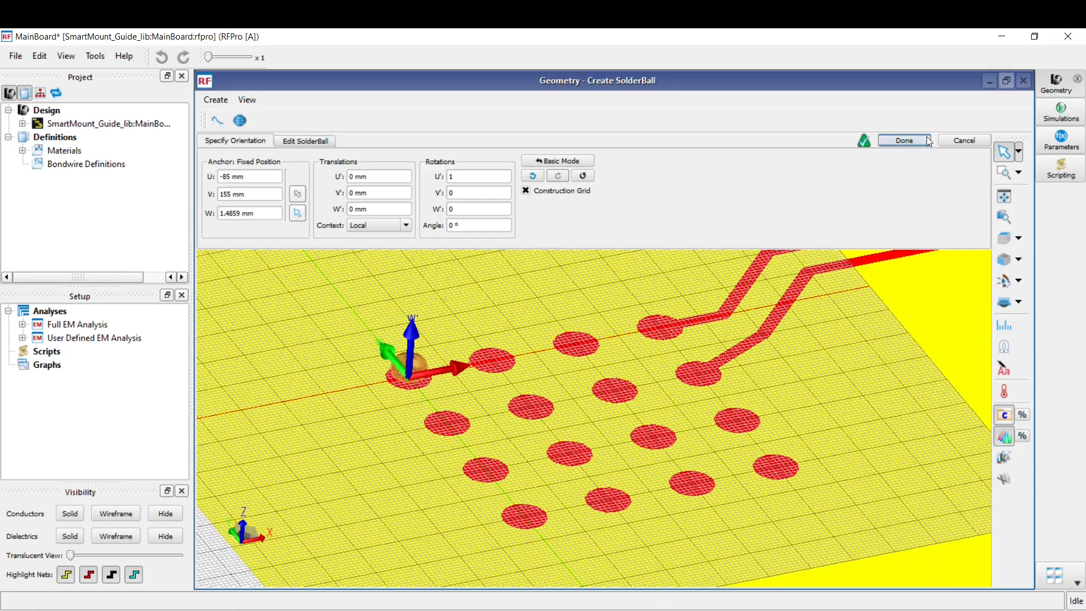
{"action": "left_click", "coordinate": [902, 144]}
- Pattern the solder ball rectangularly as 4 by 4 instances with spacings of 20 mm in U' and -20 mm in V'
{"action": "left_click_drag", "start_coordinate": [376, 403], "coordinate": [369, 381]}
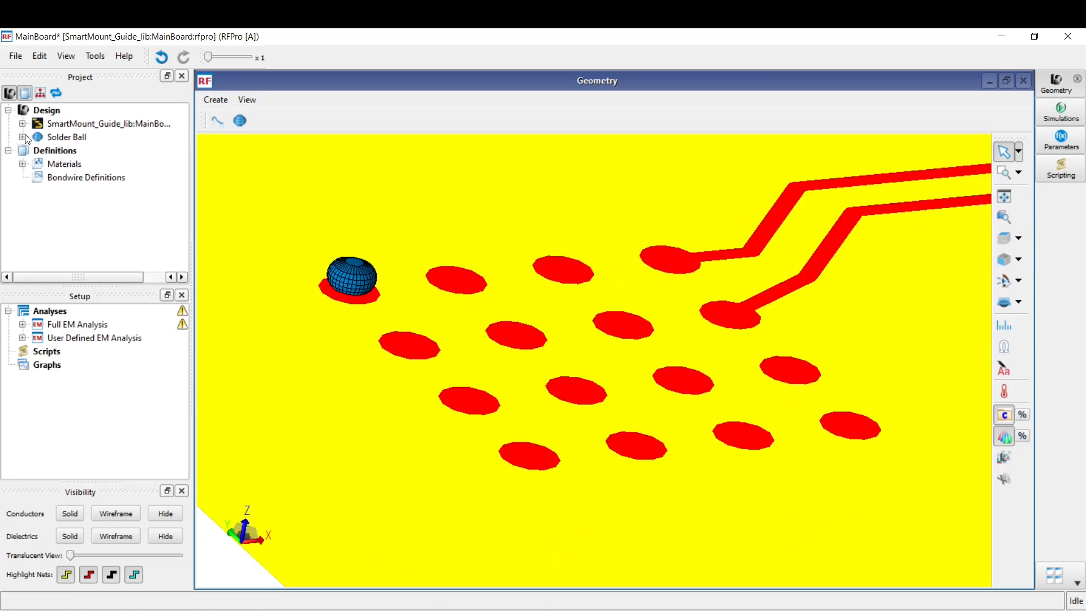
{"action": "right_click", "coordinate": [64, 138]}
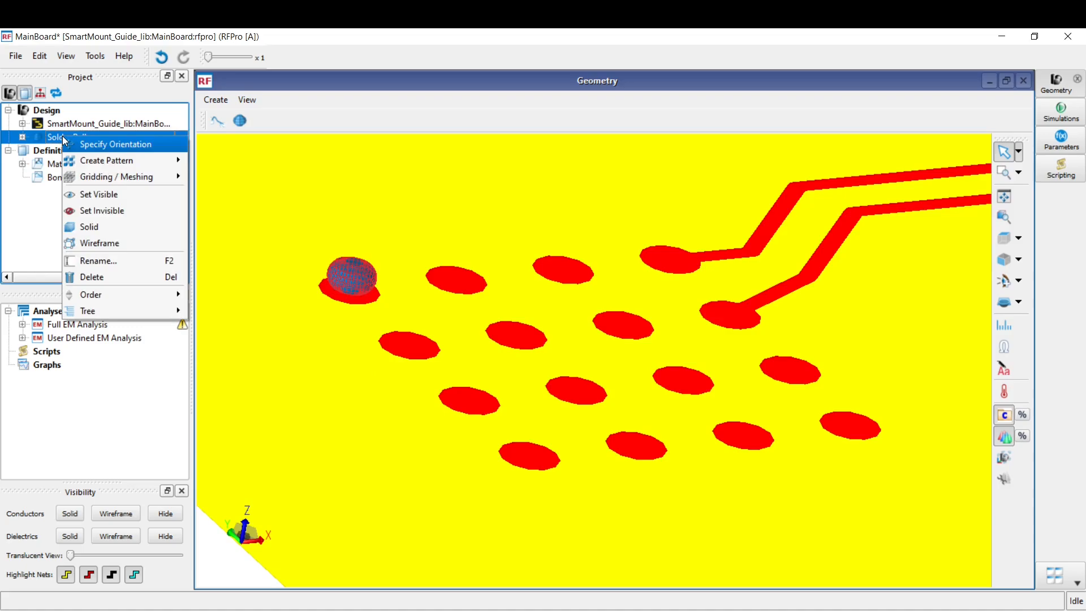
{"action": "mouse_move", "coordinate": [112, 163]}
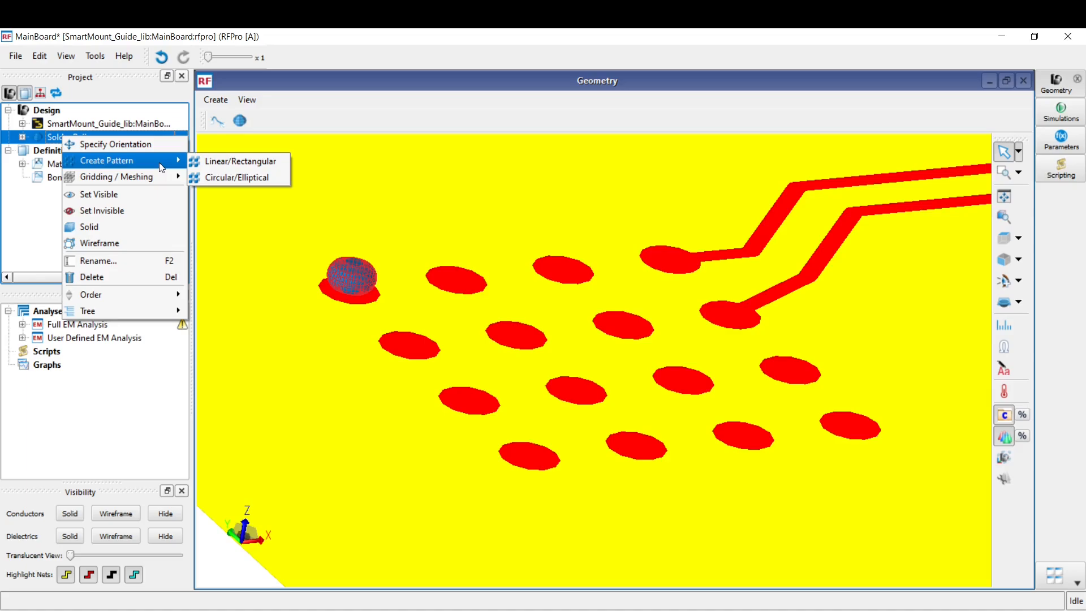
{"action": "left_click", "coordinate": [241, 163]}
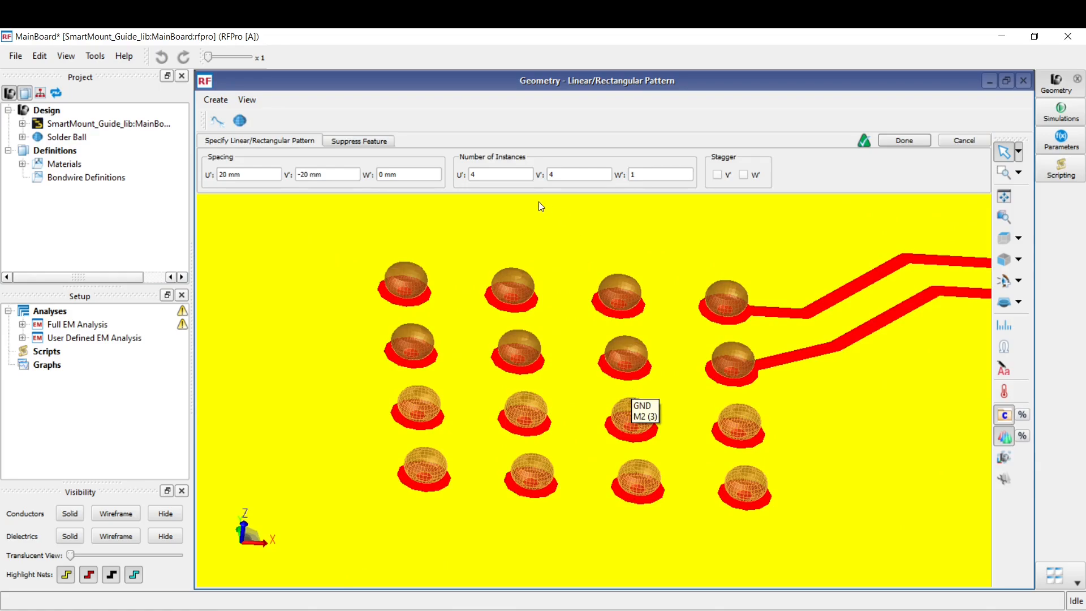
{"action": "left_click", "coordinate": [892, 141]}
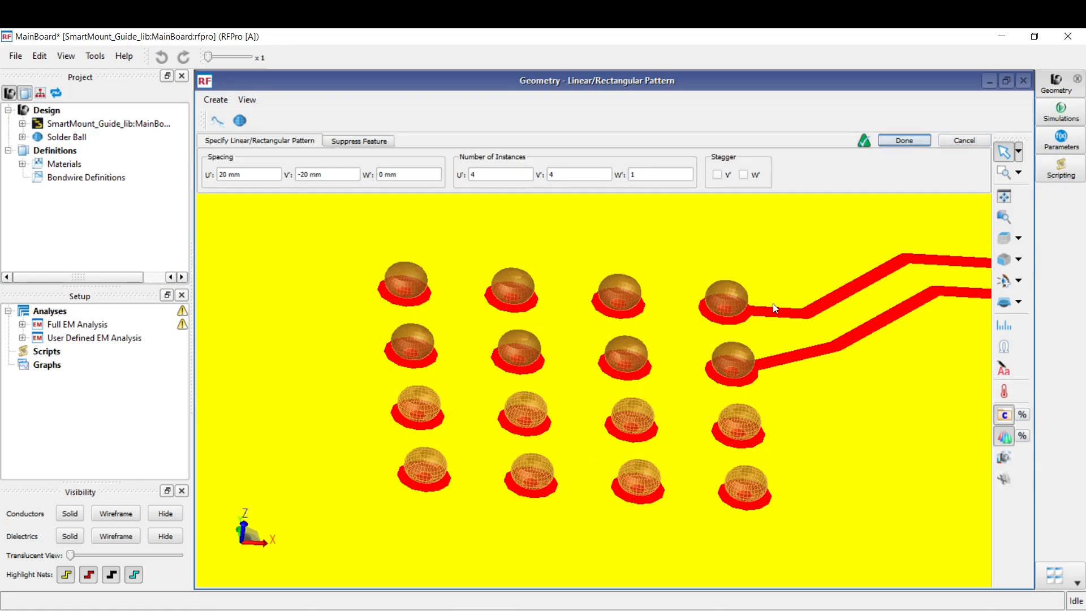
{"action": "left_click_drag", "start_coordinate": [732, 377], "coordinate": [562, 341]}
{"action": "scroll", "coordinate": [562, 341], "scroll_direction": "down", "scroll_amount": 3}
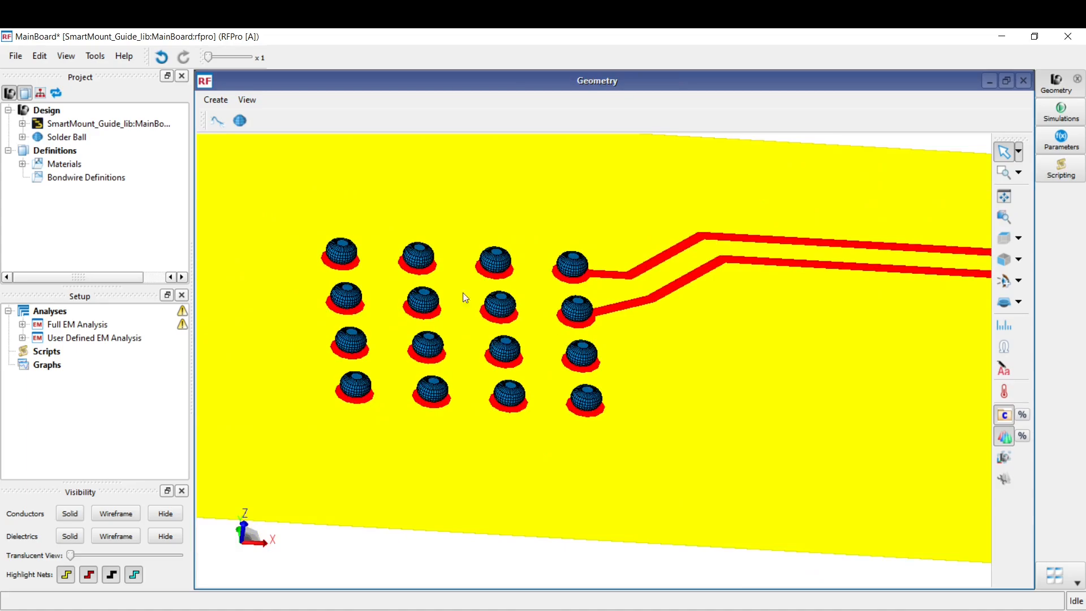
- Assign the Typical_solder material to the patterned solder balls
{"action": "left_click", "coordinate": [23, 138]}
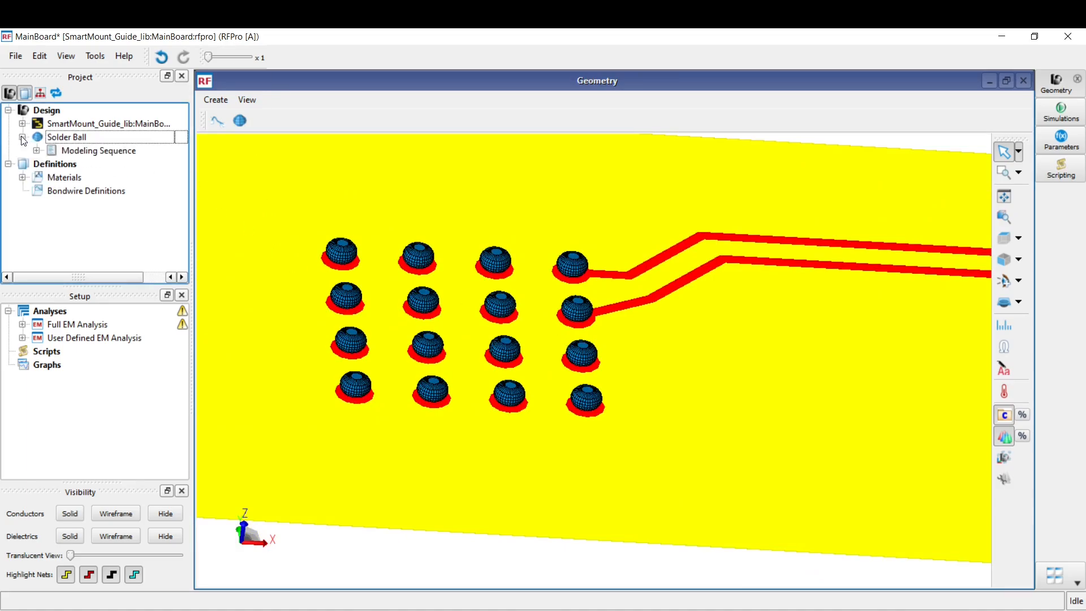
{"action": "left_click", "coordinate": [22, 178]}
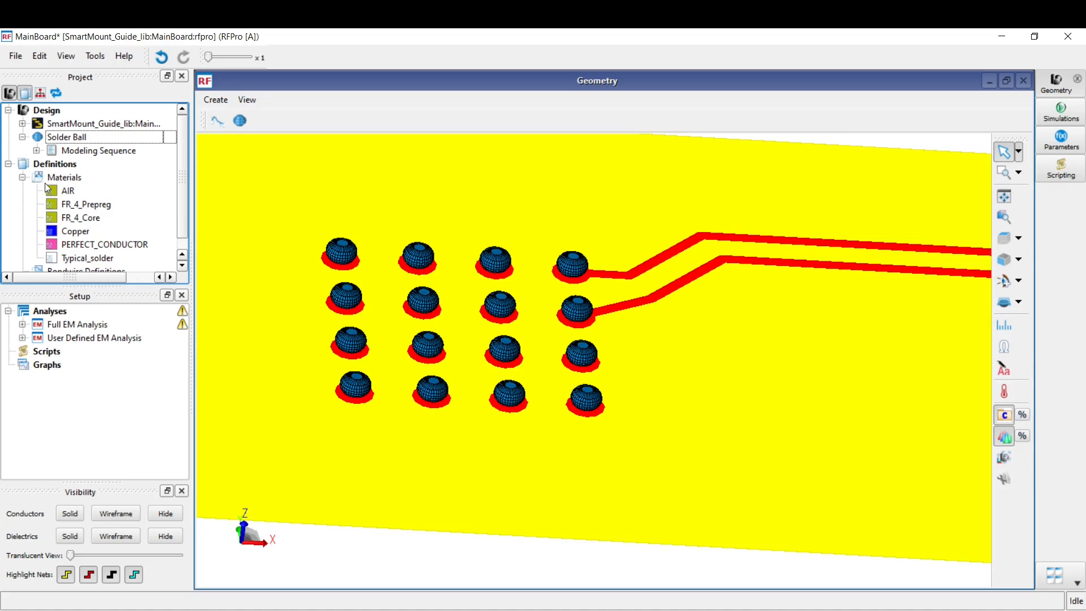
{"action": "left_click_drag", "start_coordinate": [73, 262], "coordinate": [73, 142]}
{"action": "left_click_drag", "start_coordinate": [681, 458], "coordinate": [755, 417]}
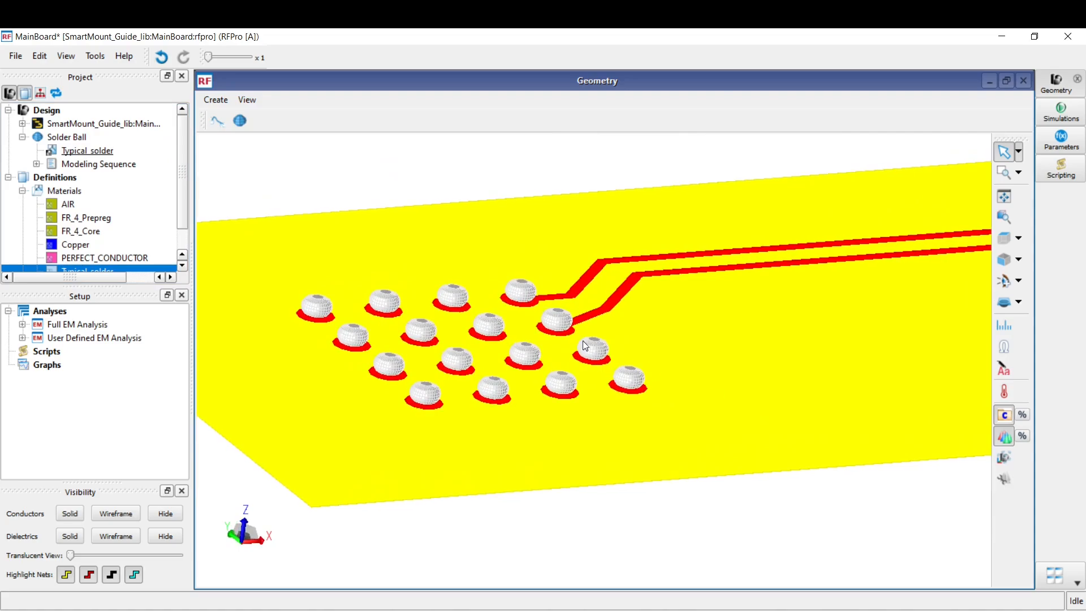
- Create a second solder ball, 200 mil high, anchored at the centre of the upper-left pad of the second pad array
{"action": "left_click_drag", "start_coordinate": [618, 433], "coordinate": [501, 333]}
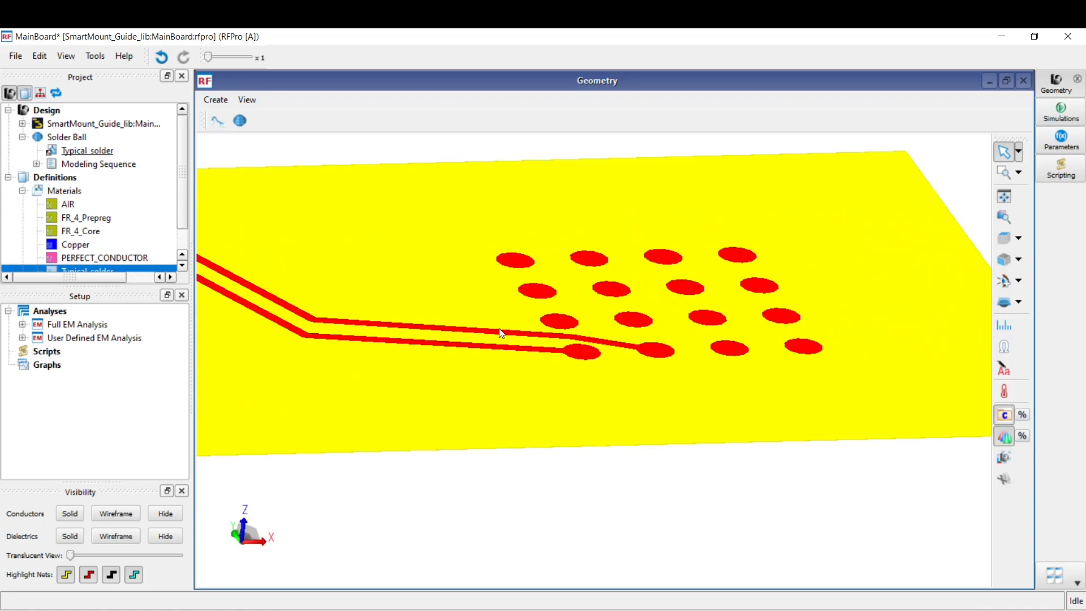
{"action": "left_click", "coordinate": [240, 120]}
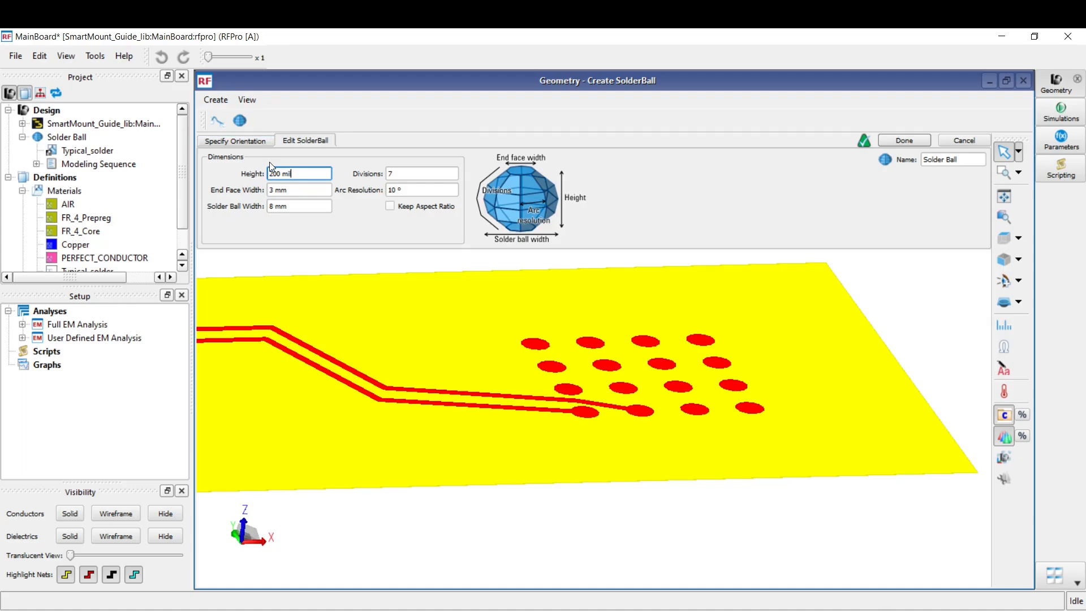
{"action": "left_click", "coordinate": [225, 142]}
{"action": "left_click", "coordinate": [544, 161]}
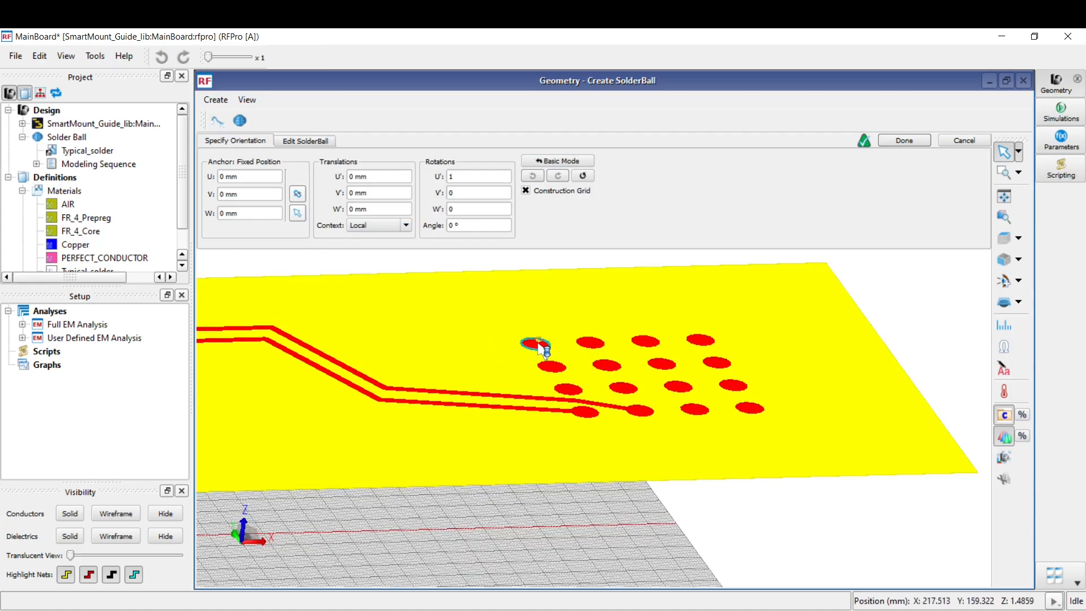
{"action": "scroll", "coordinate": [537, 348], "scroll_direction": "up", "scroll_amount": 2}
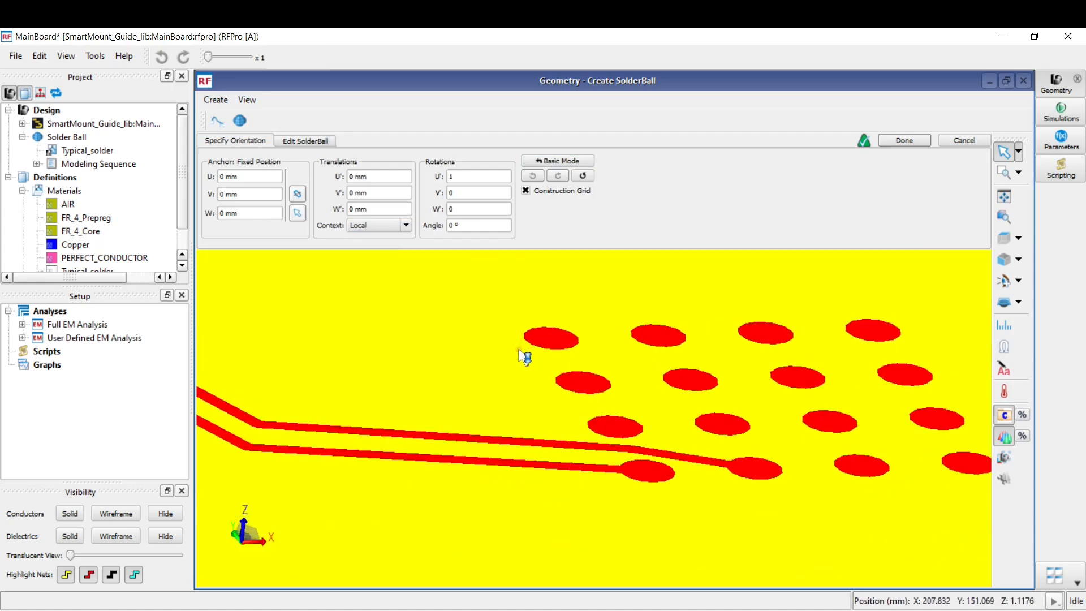
{"action": "left_click", "coordinate": [552, 340]}
{"action": "left_click", "coordinate": [908, 142]}
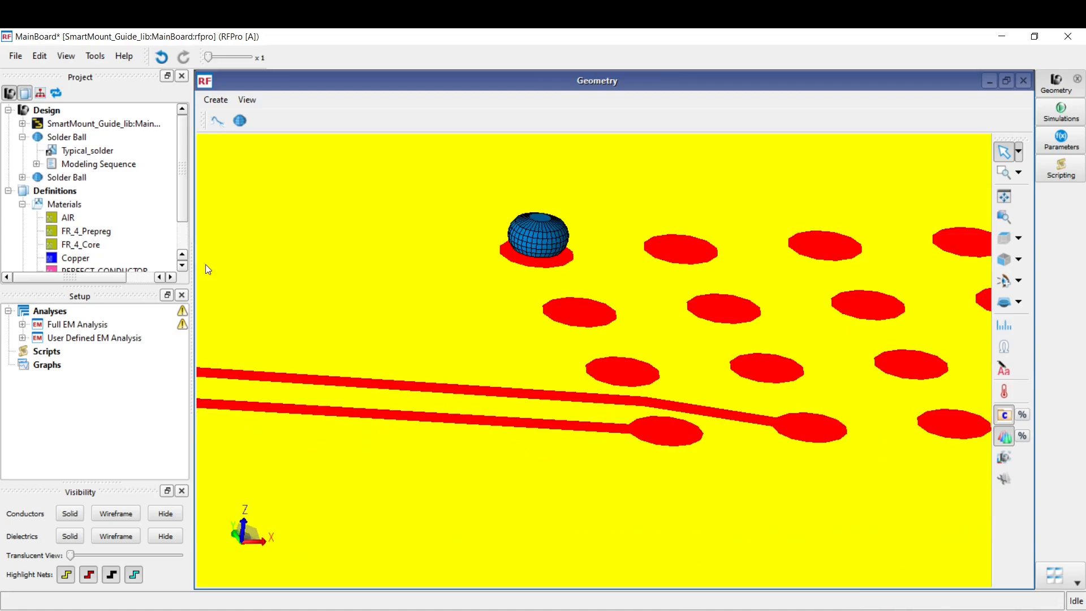
- Pattern the second solder ball rectangularly over its 4 by 4 pad array with 20 mm and -20 mm spacings
{"action": "left_click", "coordinate": [22, 137]}
{"action": "left_click", "coordinate": [55, 152]}
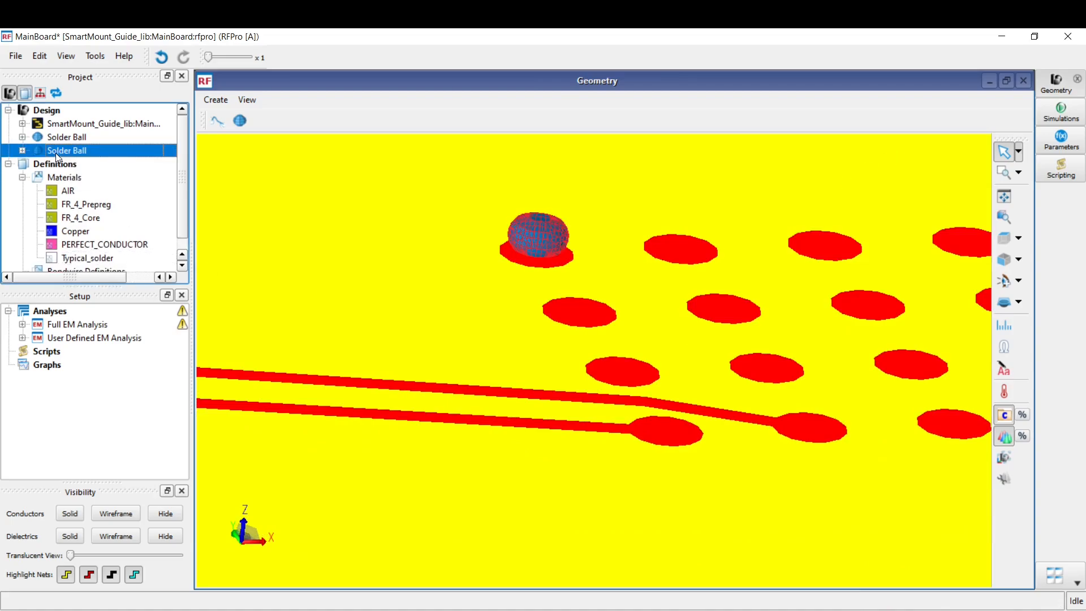
{"action": "right_click", "coordinate": [62, 153]}
{"action": "mouse_move", "coordinate": [113, 174]}
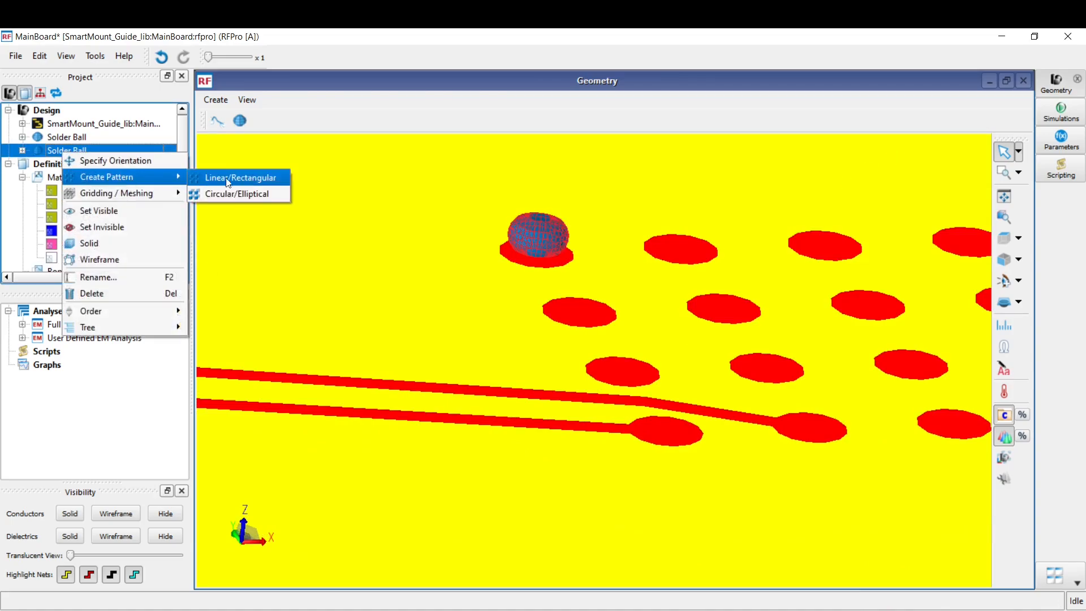
{"action": "left_click", "coordinate": [251, 179]}
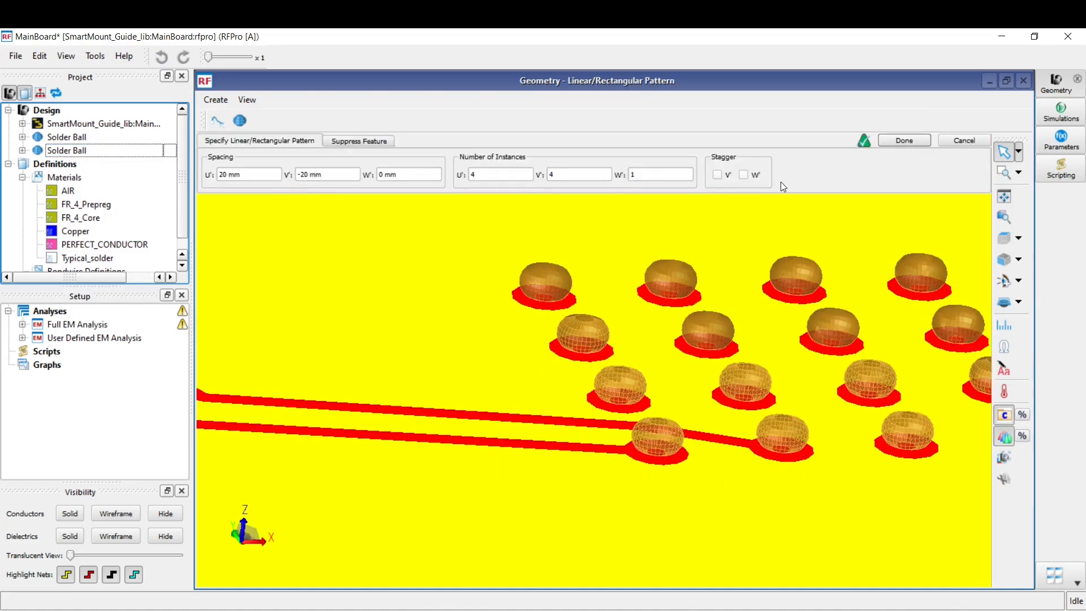
{"action": "left_click", "coordinate": [904, 141]}
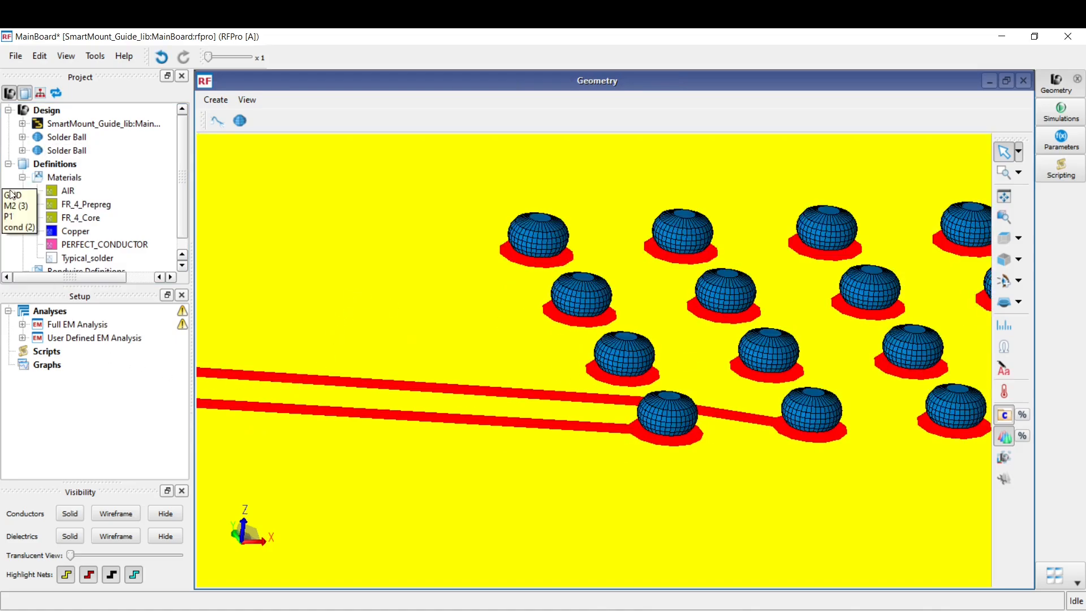
- Assign the Typical_solder material to the second set of patterned solder balls
{"action": "left_click_drag", "start_coordinate": [74, 258], "coordinate": [73, 153]}
{"action": "scroll", "coordinate": [713, 351], "scroll_direction": "down", "scroll_amount": 4}
{"action": "left_click_drag", "start_coordinate": [376, 307], "coordinate": [605, 309]}
{"action": "scroll", "coordinate": [605, 313], "scroll_direction": "down", "scroll_amount": 3}
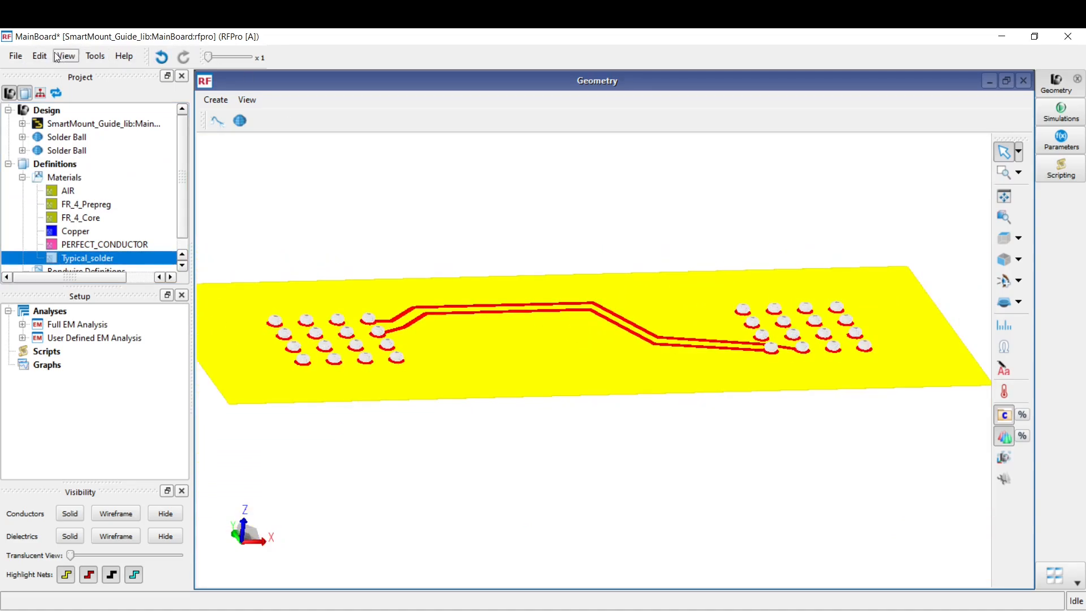
- Save the MainBoard RFPro setup and close it to return to the ADS layout
{"action": "left_click", "coordinate": [14, 56]}
{"action": "left_click", "coordinate": [35, 70]}
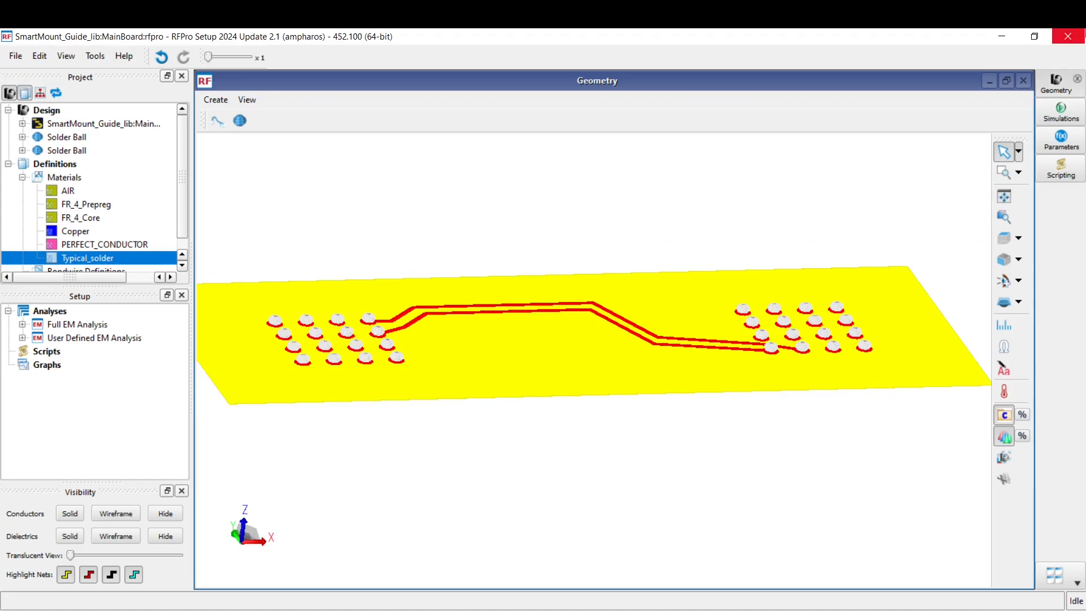
{"action": "left_click", "coordinate": [1069, 37]}
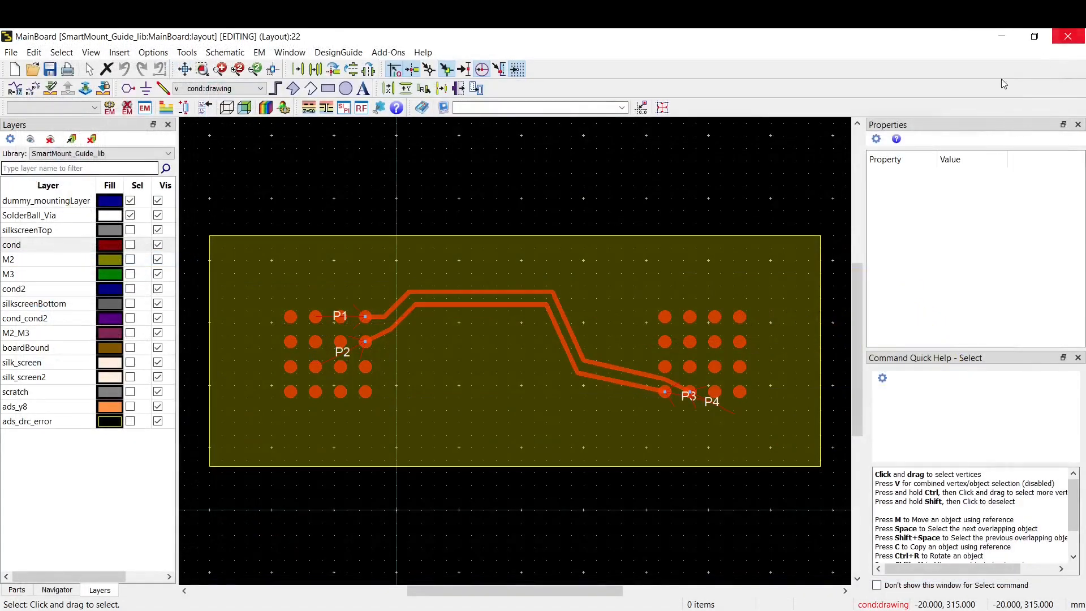
- Place one instance each of Mount1 and Mount2 from MountComponent_lib in the empty area above the main board
{"action": "left_click", "coordinate": [518, 207]}
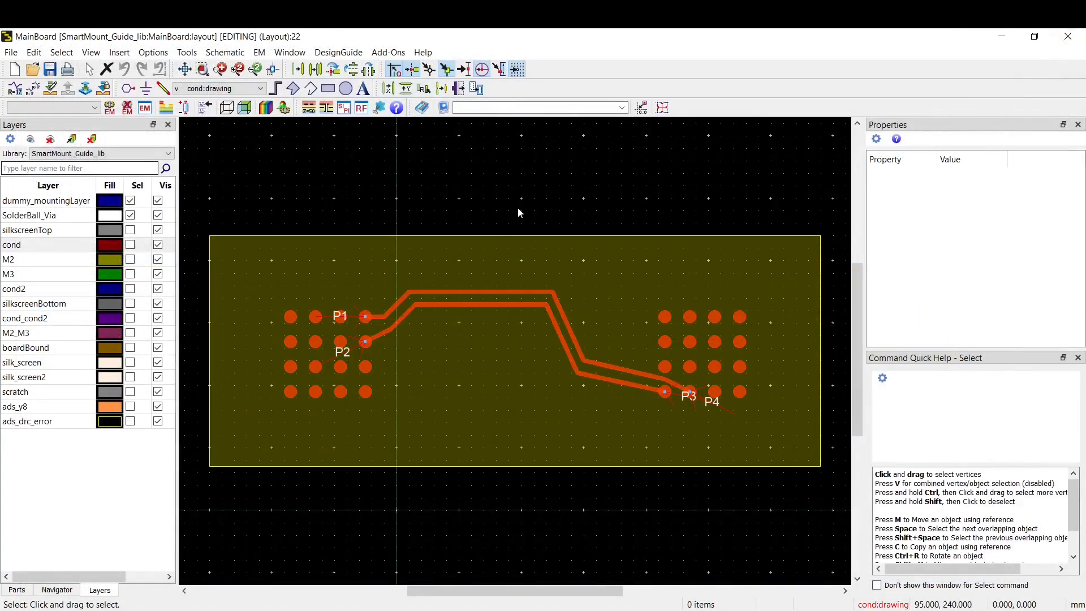
{"action": "key", "text": "alt+Tab"}
{"action": "left_click", "coordinate": [449, 447]}
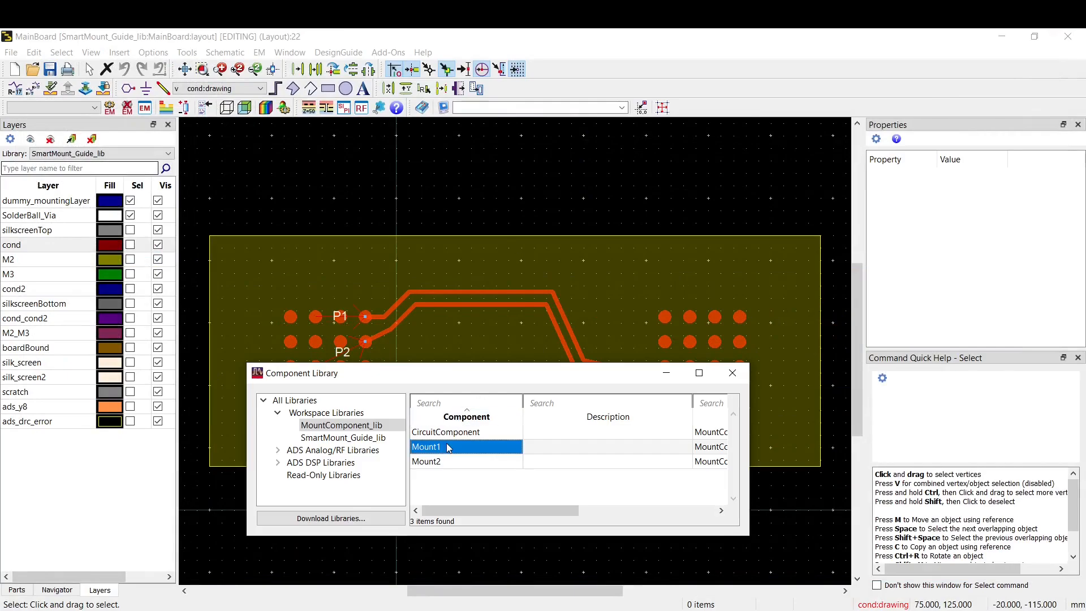
{"action": "left_click", "coordinate": [359, 157]}
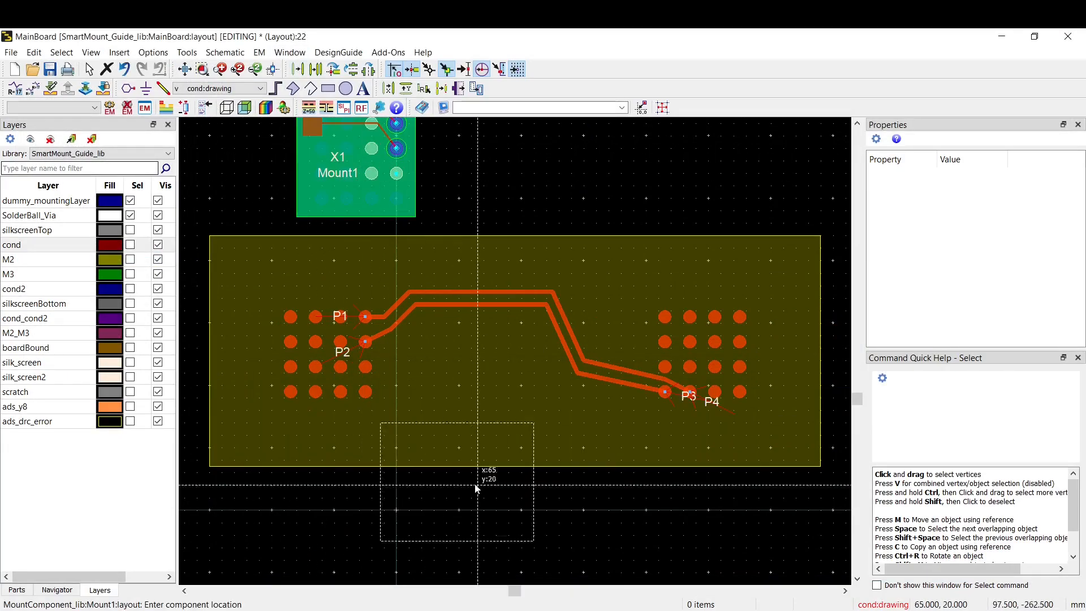
{"action": "key", "text": "alt+Tab"}
{"action": "left_click", "coordinate": [474, 459]}
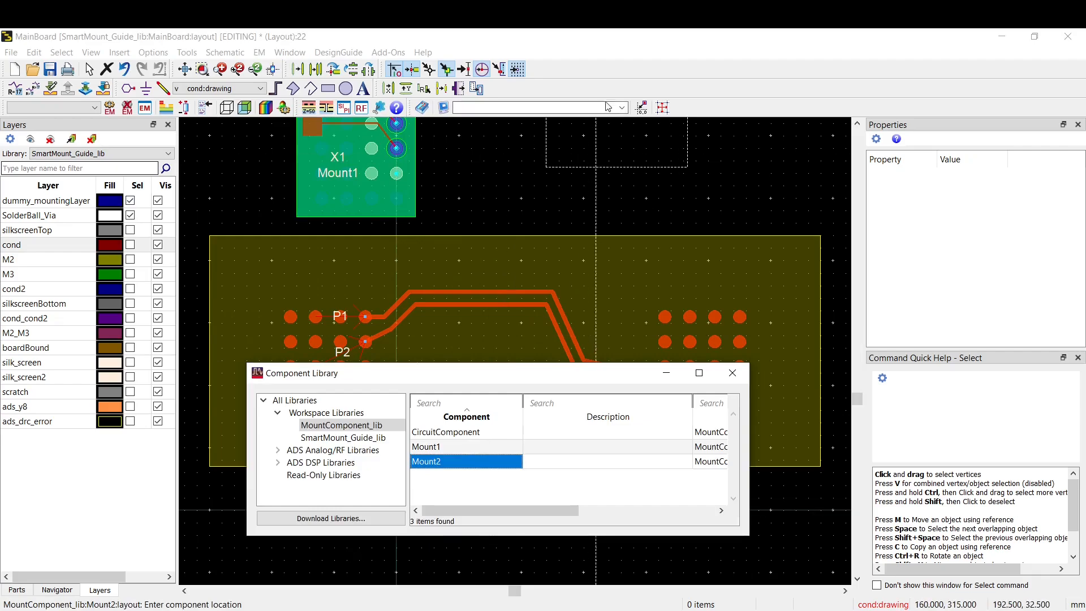
{"action": "key", "text": "alt+Tab"}
{"action": "left_click", "coordinate": [631, 155]}
{"action": "key", "text": "Escape"}
- Move Mount1 by reference so its lower-right pad lands on the lower-right pad of the board's first pad array
{"action": "left_click", "coordinate": [415, 172]}
{"action": "key", "text": "m"}
{"action": "left_click", "coordinate": [397, 198]}
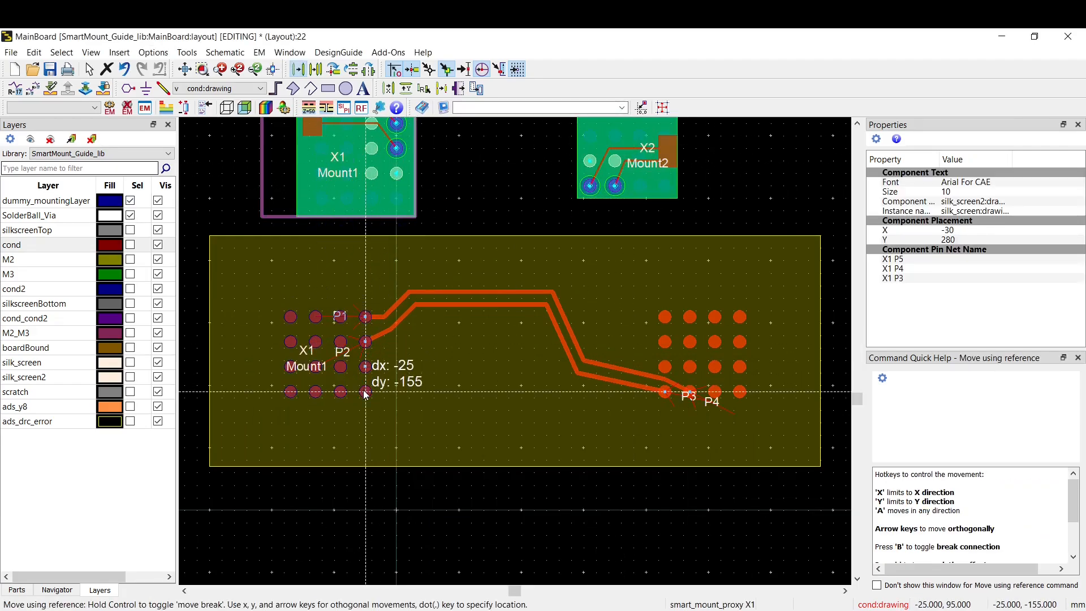
{"action": "left_click", "coordinate": [365, 392]}
- Move Mount2 by reference so its lower-left pad lands on the lower-left pad of the board's second pad array
{"action": "left_click", "coordinate": [653, 172]}
{"action": "key", "text": "m"}
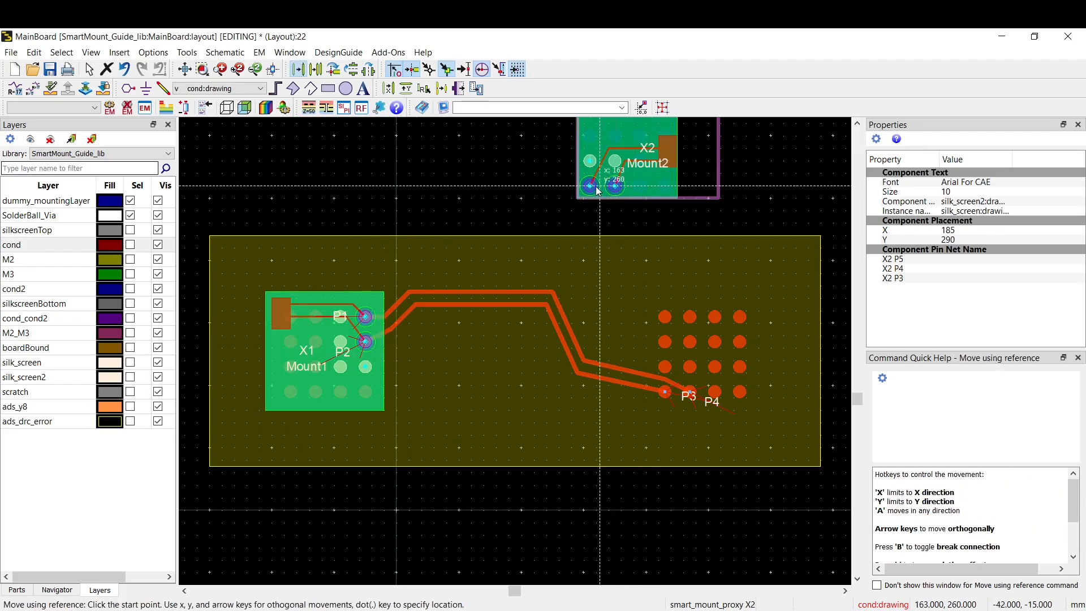
{"action": "left_click", "coordinate": [590, 186]}
{"action": "left_click", "coordinate": [665, 391]}
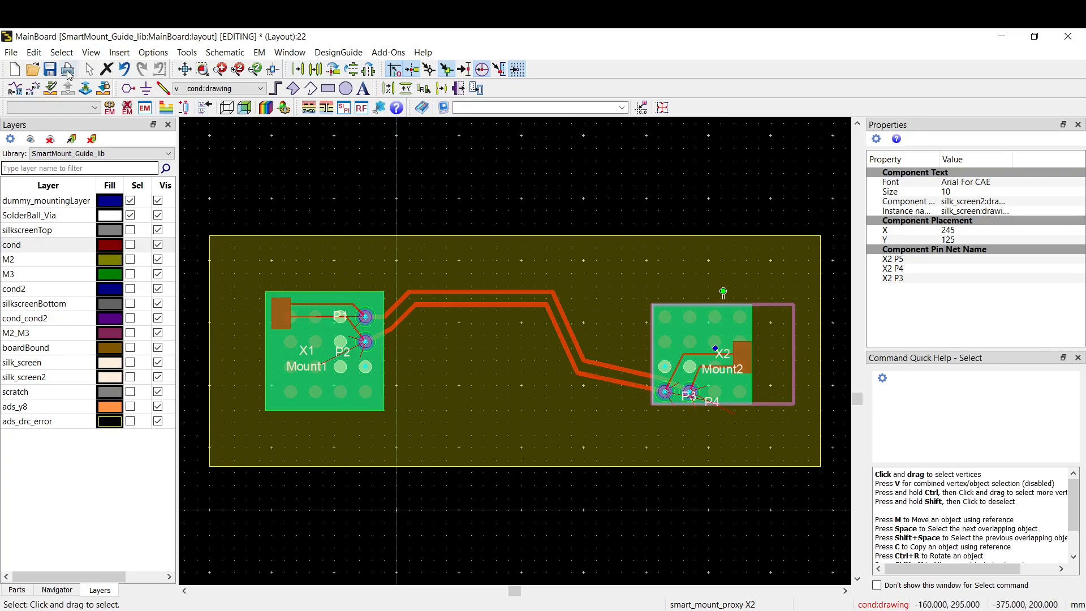
- Save the MainBoard layout, open it in RFPro and inspect both mounts on the board in 3D
{"action": "left_click", "coordinate": [50, 69]}
{"action": "left_click", "coordinate": [362, 107]}
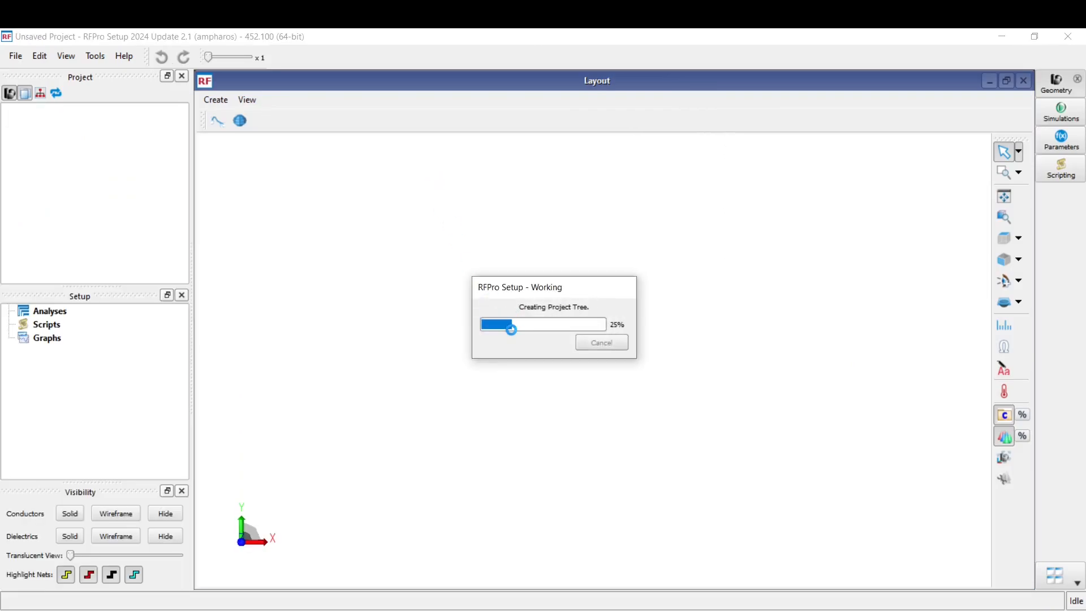
{"action": "left_click_drag", "start_coordinate": [614, 386], "coordinate": [694, 288]}
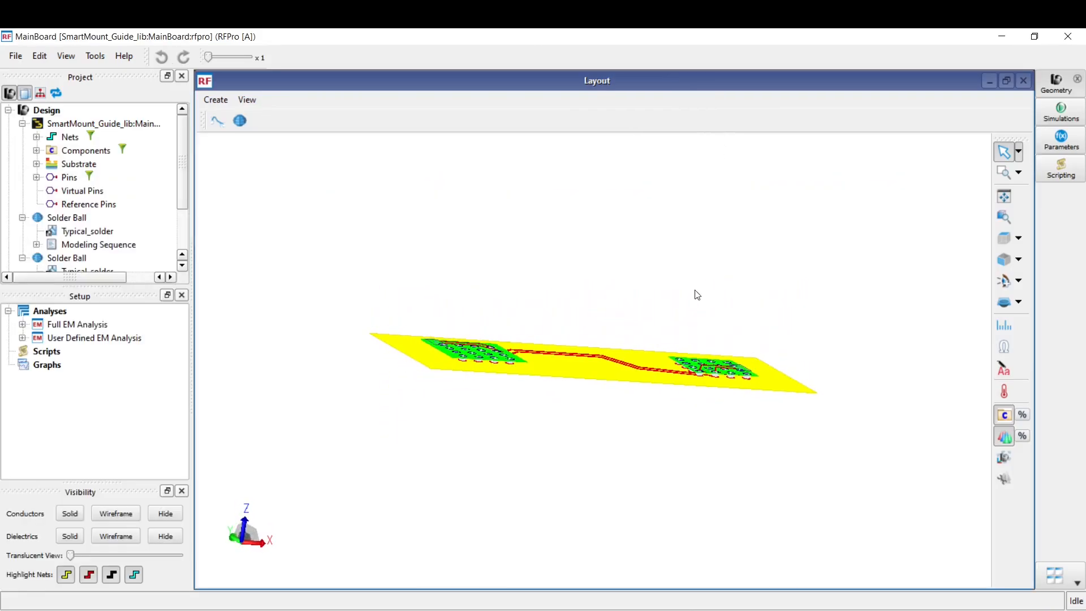
{"action": "scroll", "coordinate": [478, 368], "scroll_direction": "up", "scroll_amount": 4}
{"action": "left_click_drag", "start_coordinate": [511, 353], "coordinate": [475, 376]}
{"action": "scroll", "coordinate": [476, 375], "scroll_direction": "down", "scroll_amount": 4}
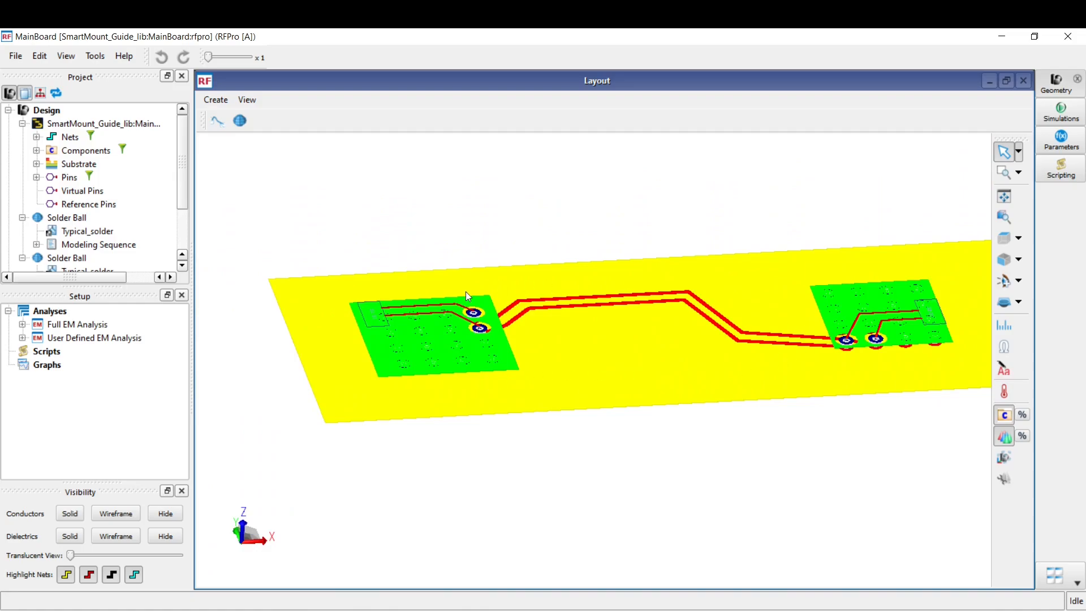
{"action": "scroll", "coordinate": [467, 297], "scroll_direction": "up", "scroll_amount": 2}
{"action": "left_click_drag", "start_coordinate": [709, 395], "coordinate": [558, 384]}
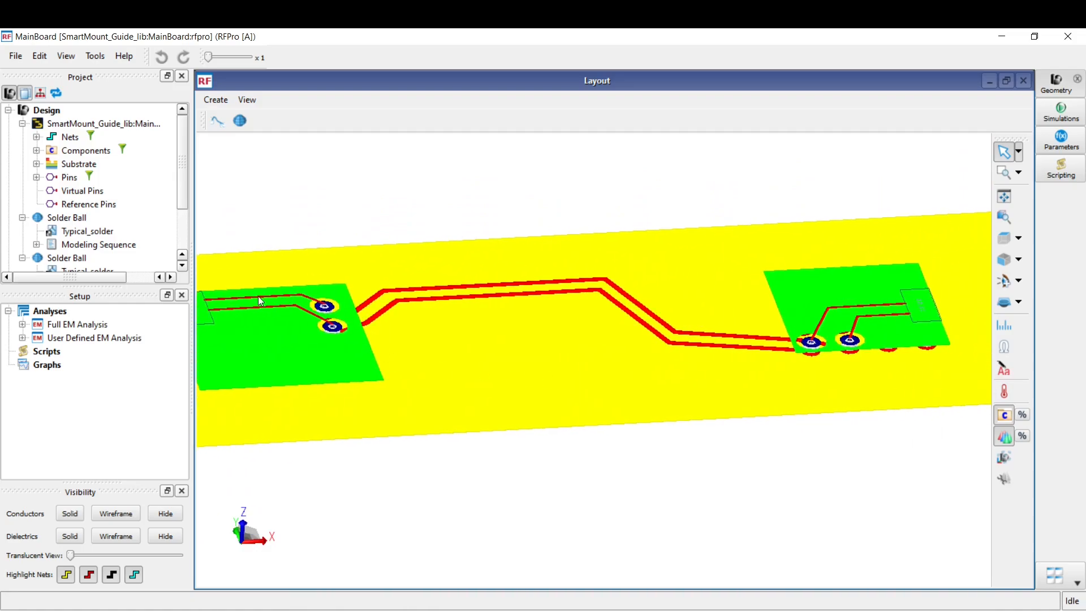
{"action": "scroll", "coordinate": [239, 311], "scroll_direction": "down", "scroll_amount": 1}
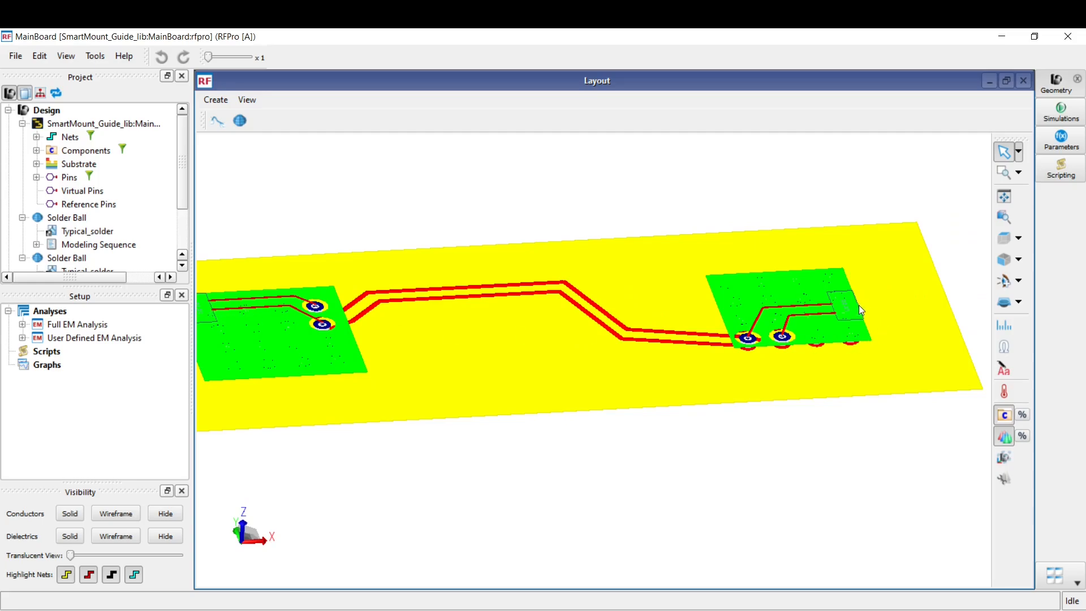
{"action": "scroll", "coordinate": [861, 310], "scroll_direction": "up", "scroll_amount": 1}
- Highlight the parts connected to a main board trace with the Connectivity Tool and show the conductors as wireframe
{"action": "left_click", "coordinate": [1004, 347]}
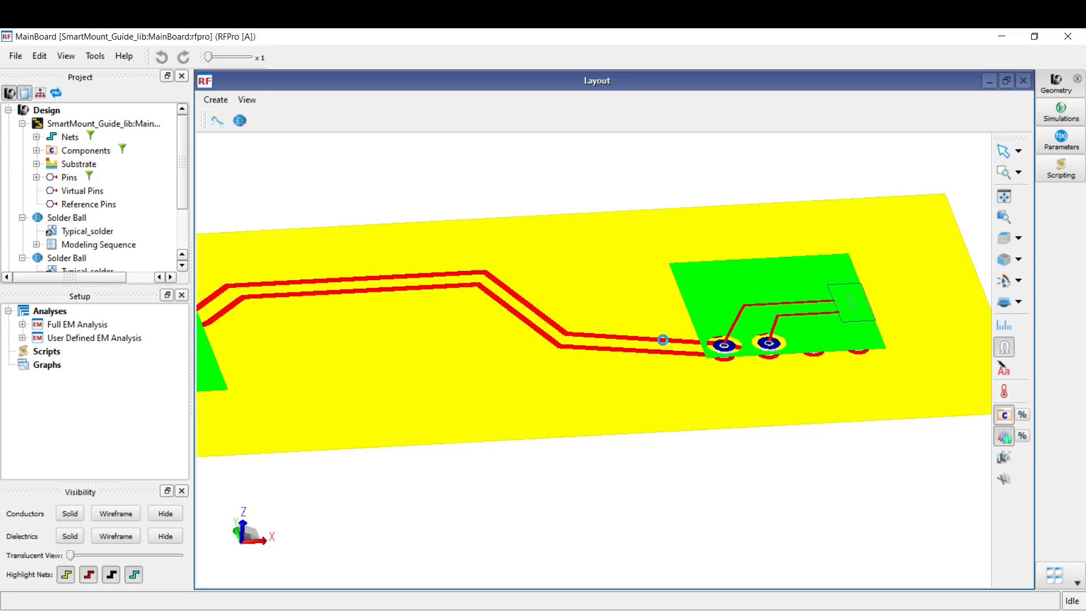
{"action": "left_click", "coordinate": [663, 343]}
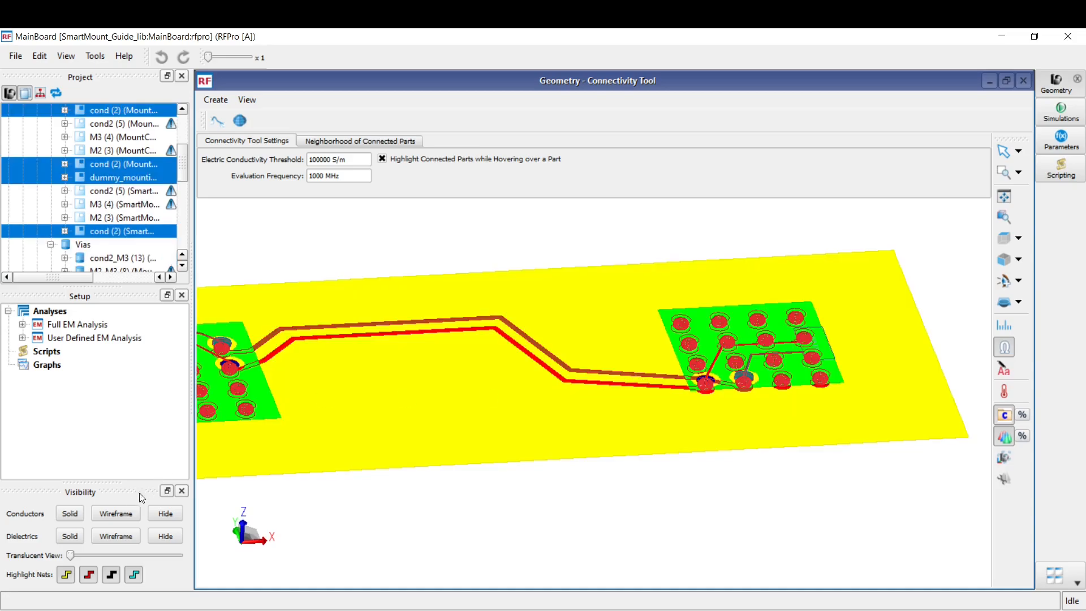
{"action": "left_click", "coordinate": [139, 512]}
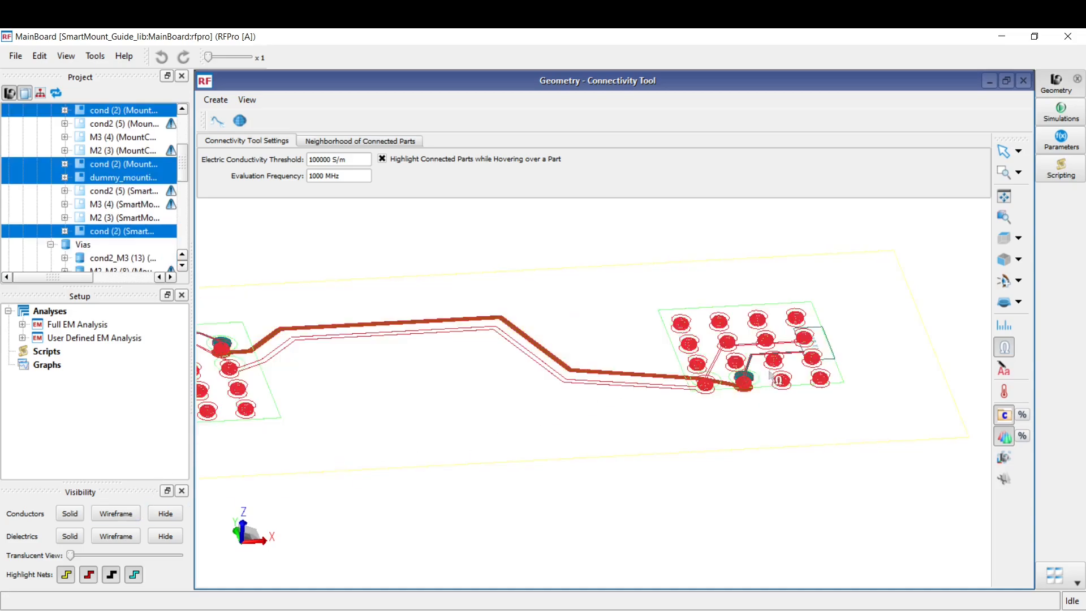
- Examine how the board traces connect through the solder balls to both mounts, and leave the Connectivity Tool
{"action": "scroll", "coordinate": [710, 407], "scroll_direction": "up", "scroll_amount": 5}
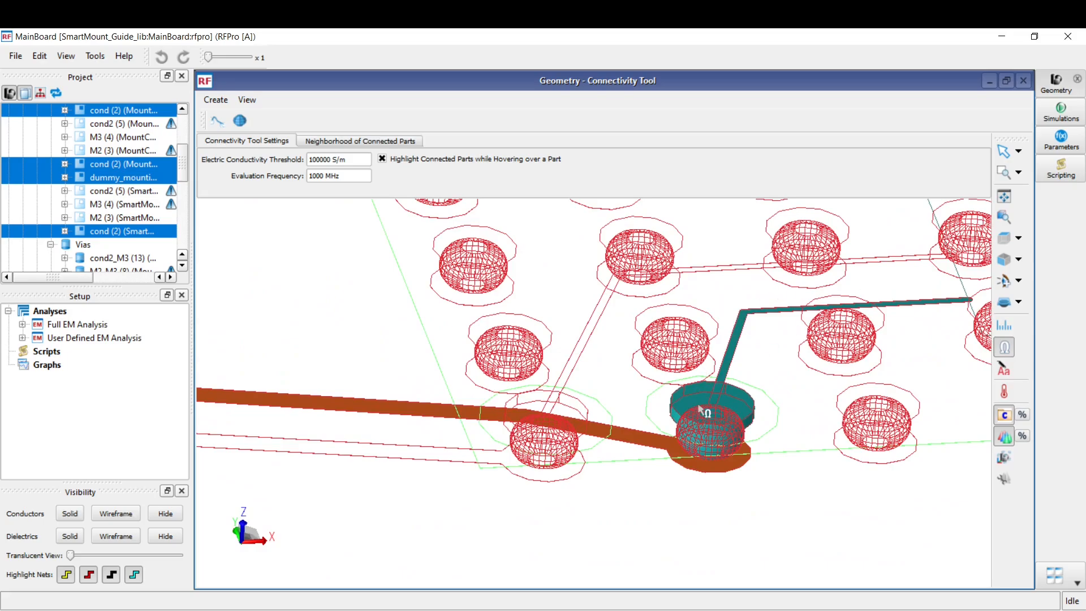
{"action": "scroll", "coordinate": [710, 406], "scroll_direction": "down", "scroll_amount": 5}
{"action": "scroll", "coordinate": [823, 348], "scroll_direction": "down", "scroll_amount": 2}
{"action": "mouse_move", "coordinate": [325, 300]}
{"action": "left_mouse_down"}
{"action": "mouse_move", "coordinate": [692, 318]}
{"action": "mouse_move", "coordinate": [773, 305]}
{"action": "left_mouse_up"}
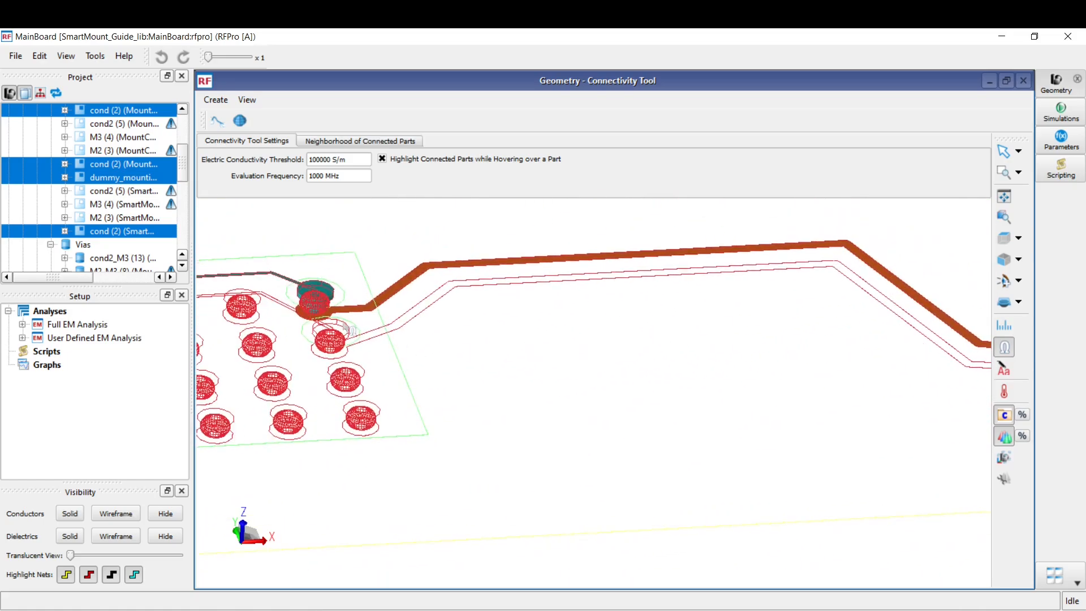
{"action": "left_click_drag", "start_coordinate": [344, 323], "coordinate": [579, 343]}
{"action": "scroll", "coordinate": [616, 348], "scroll_direction": "up", "scroll_amount": 3}
{"action": "mouse_move", "coordinate": [728, 380]}
{"action": "left_mouse_down"}
{"action": "mouse_move", "coordinate": [514, 324]}
{"action": "mouse_move", "coordinate": [390, 338]}
{"action": "left_mouse_up"}
{"action": "scroll", "coordinate": [547, 361], "scroll_direction": "down", "scroll_amount": 3}
{"action": "left_click_drag", "start_coordinate": [927, 371], "coordinate": [498, 335]}
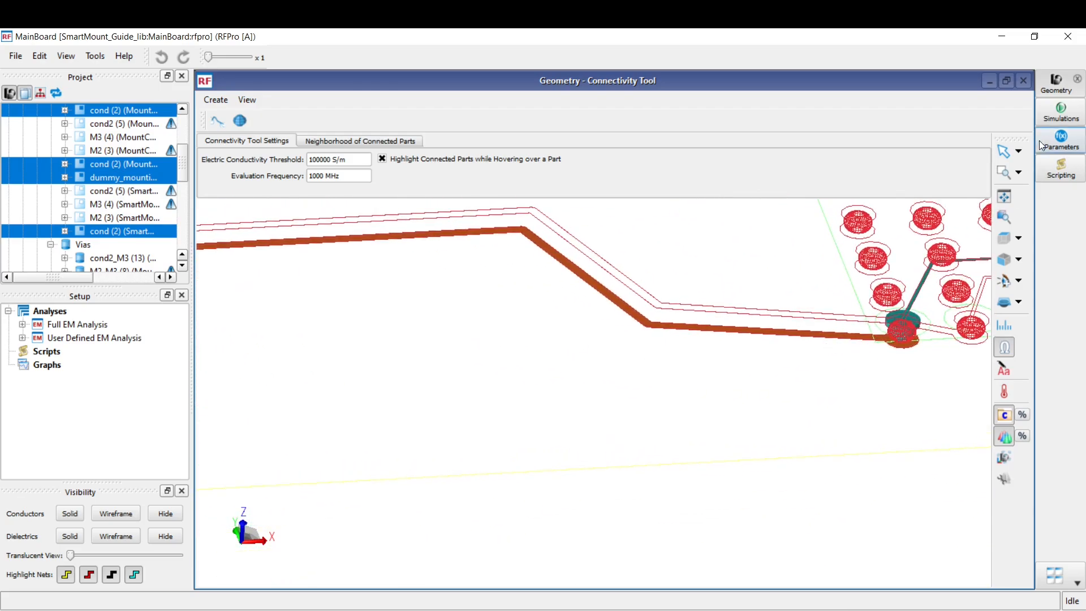
{"action": "left_click", "coordinate": [1002, 154]}
{"action": "scroll", "coordinate": [758, 447], "scroll_direction": "down", "scroll_amount": 5}
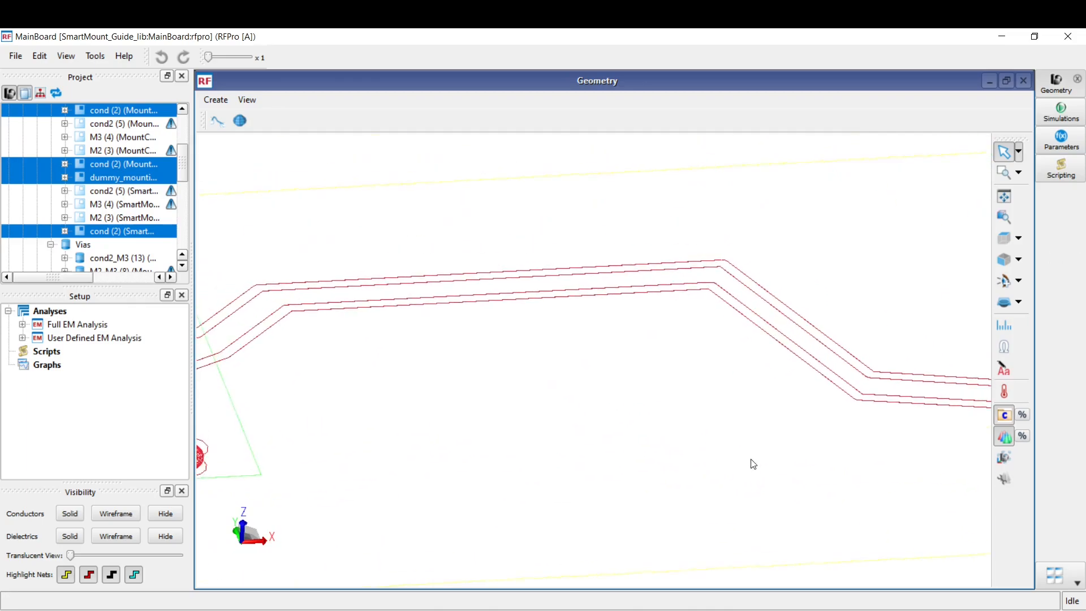
{"action": "left_click_drag", "start_coordinate": [641, 368], "coordinate": [424, 382]}
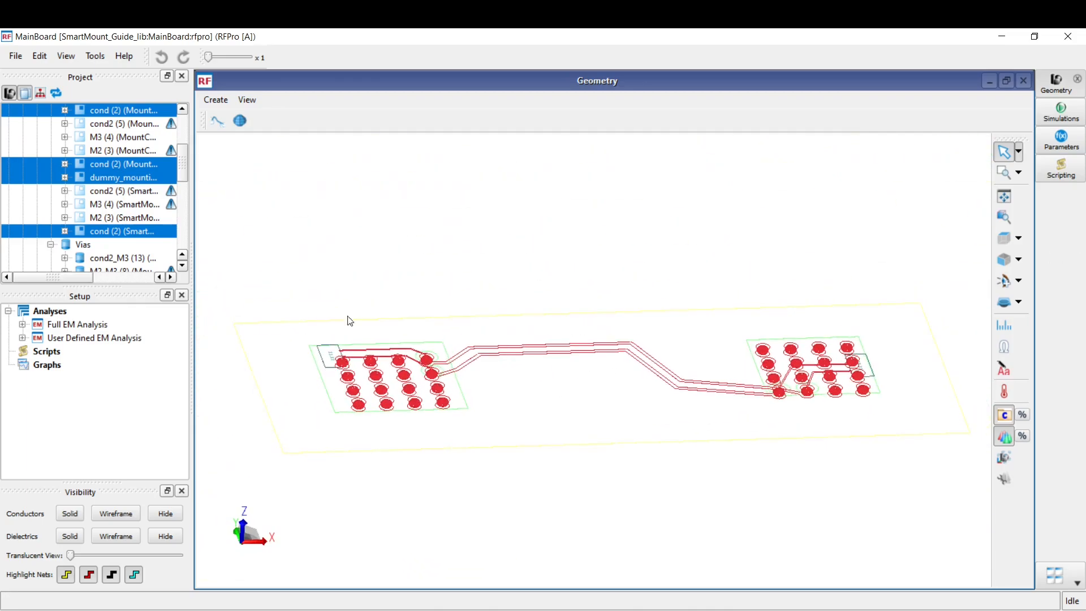
{"action": "scroll", "coordinate": [72, 170], "scroll_direction": "up", "scroll_amount": 3}
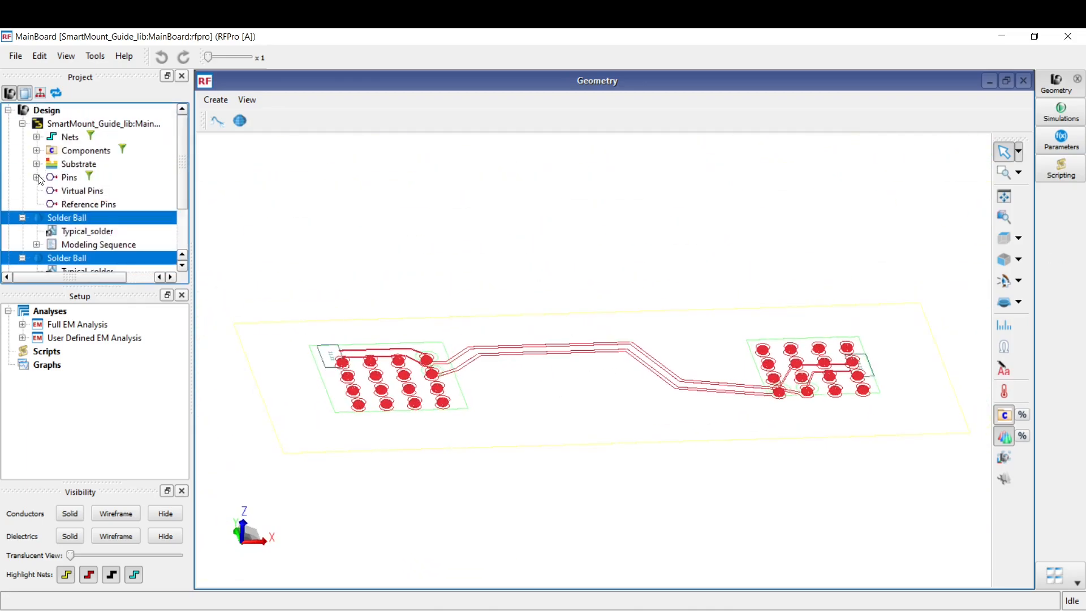
- Create virtual pins at the same XY on the nearest ground net for both pins of CircuitComponent instances X1.X1 and X2.X1
{"action": "left_click", "coordinate": [37, 177]}
{"action": "left_click", "coordinate": [36, 177]}
{"action": "left_click", "coordinate": [37, 151]}
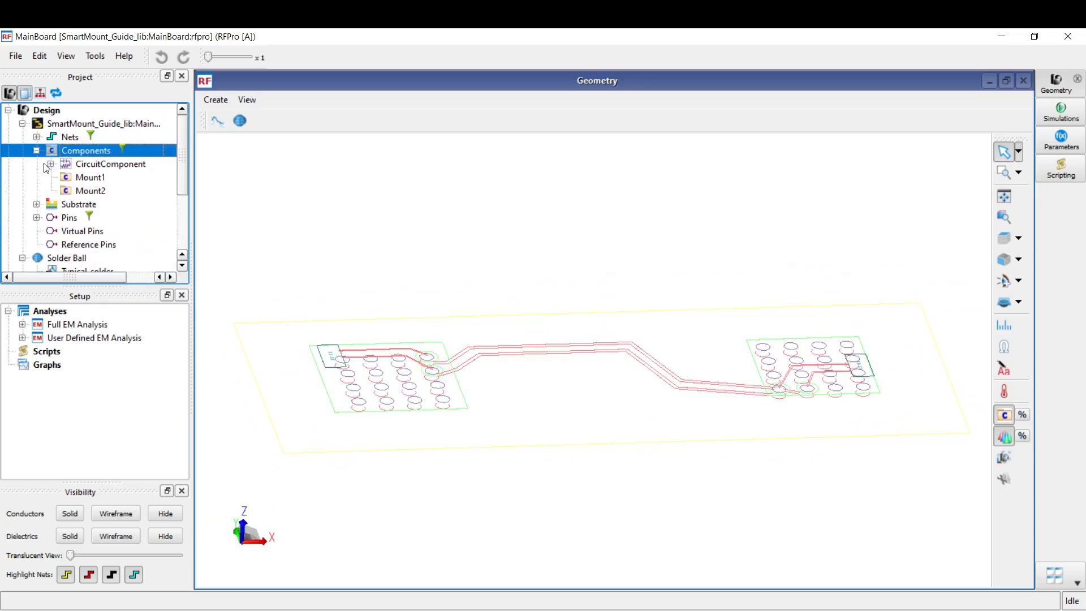
{"action": "left_click", "coordinate": [47, 166]}
{"action": "left_click", "coordinate": [50, 164]}
{"action": "left_click", "coordinate": [100, 178]}
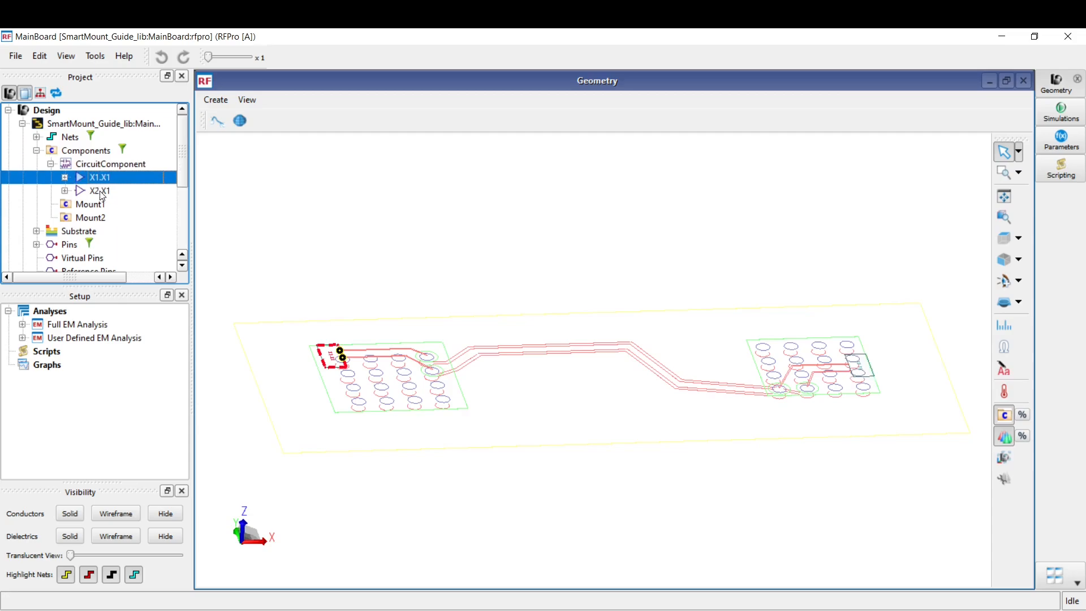
{"action": "left_click", "coordinate": [65, 177]}
{"action": "left_click", "coordinate": [101, 191]}
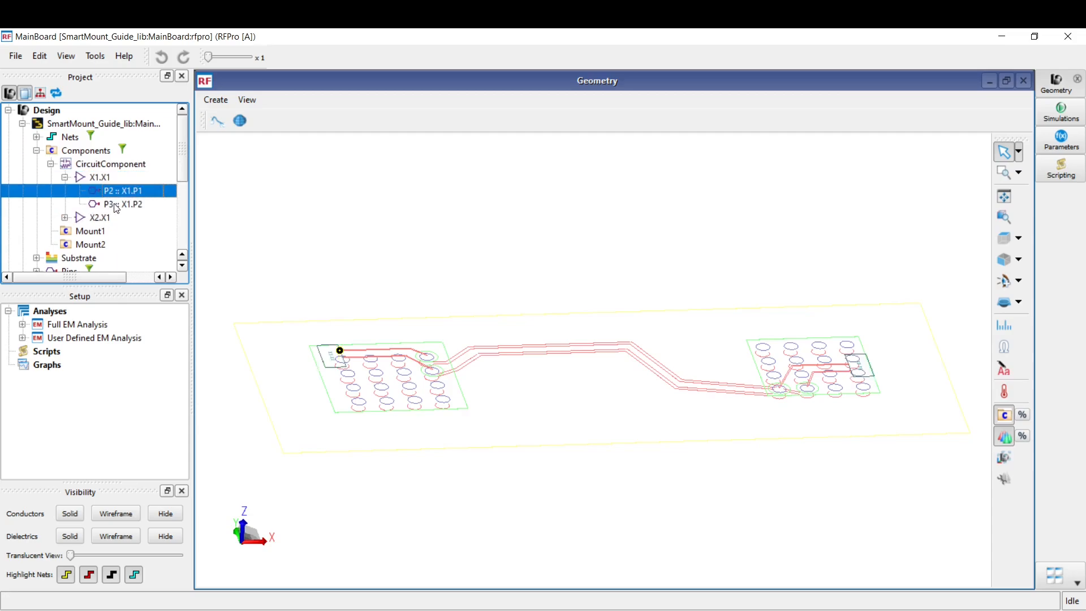
{"action": "left_click", "coordinate": [119, 206], "text": "ctrl"}
{"action": "left_click", "coordinate": [64, 218]}
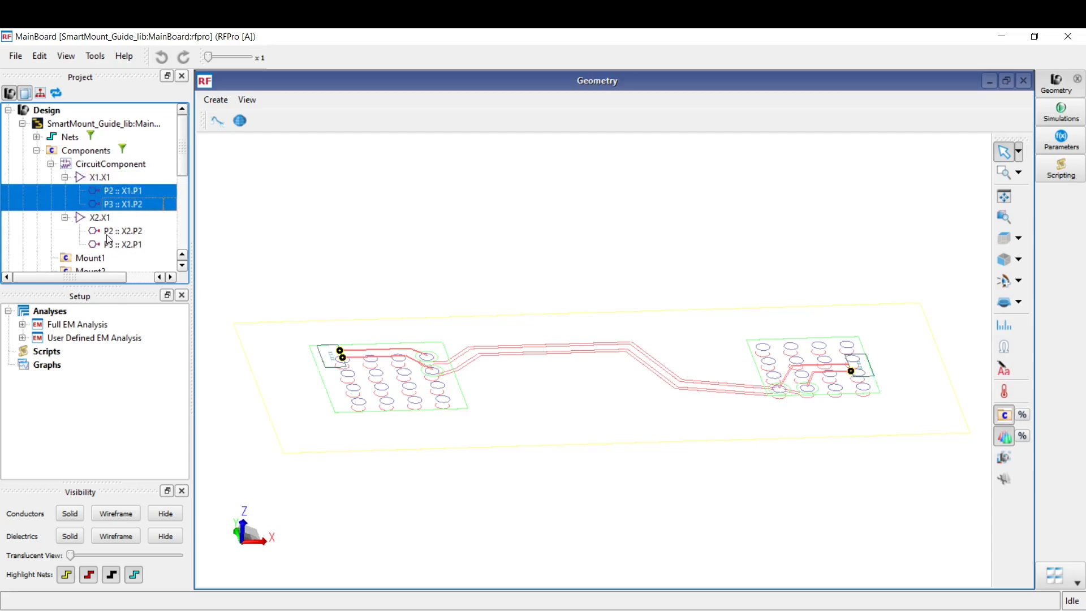
{"action": "left_click", "coordinate": [116, 231], "text": "ctrl"}
{"action": "left_click", "coordinate": [112, 243], "text": "ctrl"}
{"action": "right_click", "coordinate": [112, 234]}
{"action": "mouse_move", "coordinate": [175, 310]}
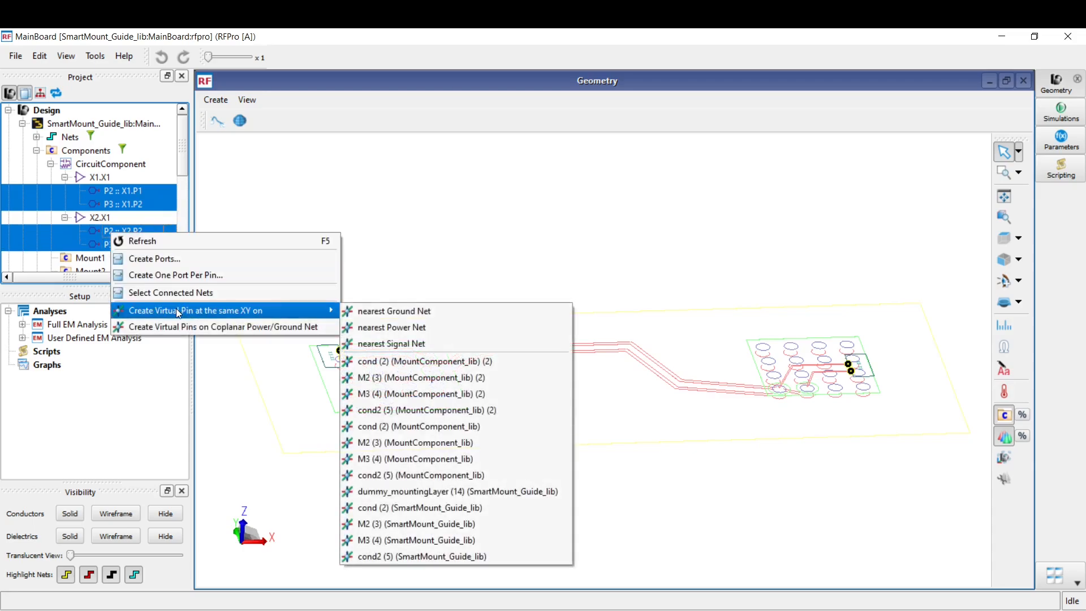
{"action": "left_click", "coordinate": [466, 311]}
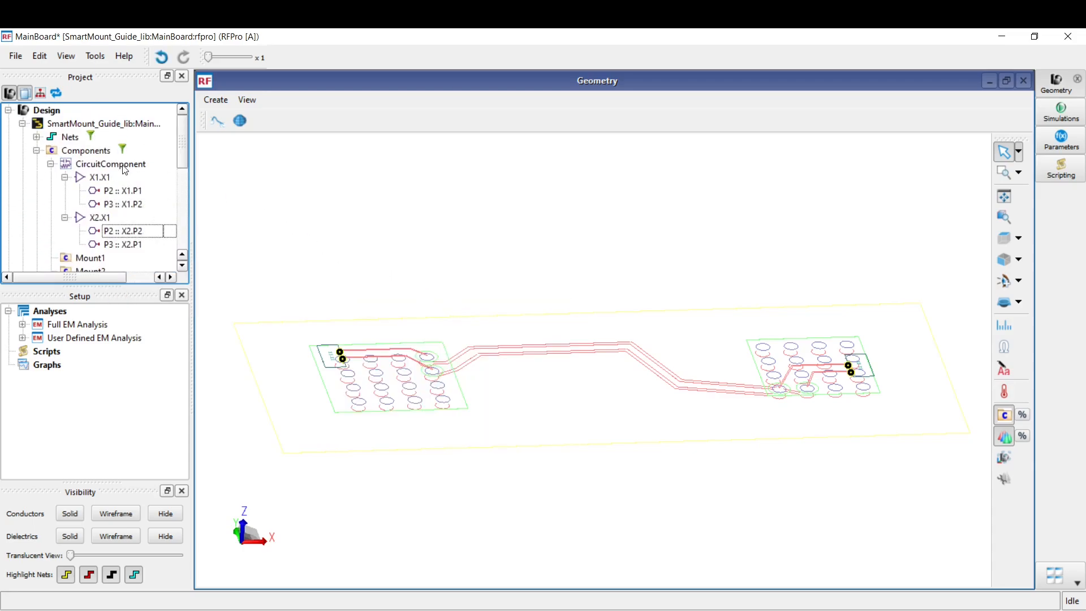
- Add the four pins of X1.X1 and X2.X1 as ports of the Full EM Analysis
{"action": "left_click", "coordinate": [125, 192]}
{"action": "left_click", "coordinate": [125, 205], "text": "ctrl"}
{"action": "left_click", "coordinate": [130, 232], "text": "ctrl"}
{"action": "left_click", "coordinate": [130, 246], "text": "ctrl"}
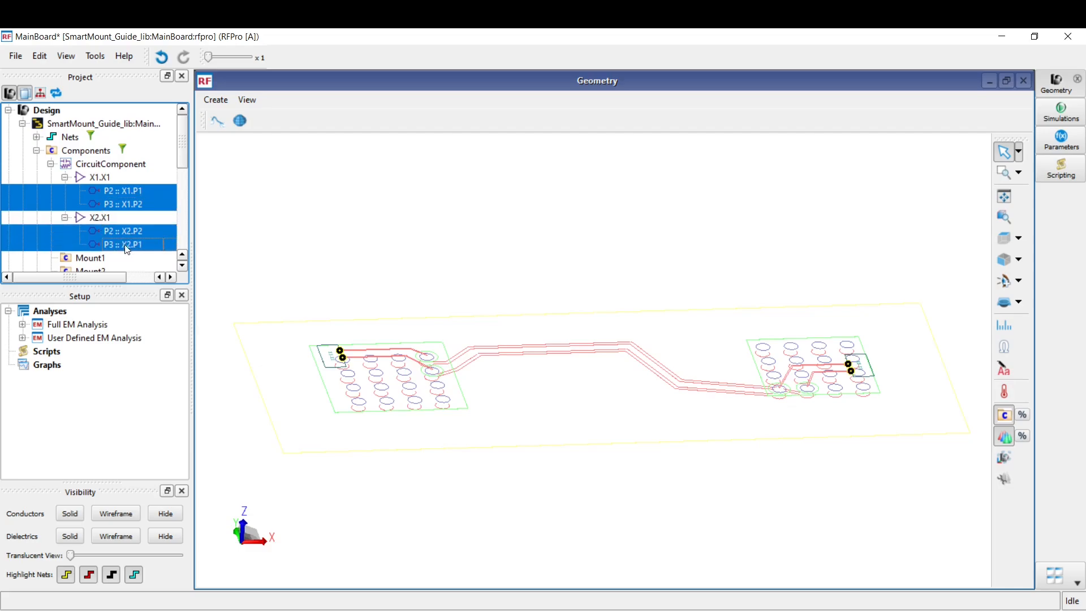
{"action": "left_click", "coordinate": [21, 325]}
{"action": "left_click_drag", "start_coordinate": [120, 204], "coordinate": [98, 337]}
- Inspect the positions of the new Full EM Analysis ports on the model
{"action": "left_click", "coordinate": [86, 356]}
{"action": "scroll", "coordinate": [363, 363], "scroll_direction": "up", "scroll_amount": 15}
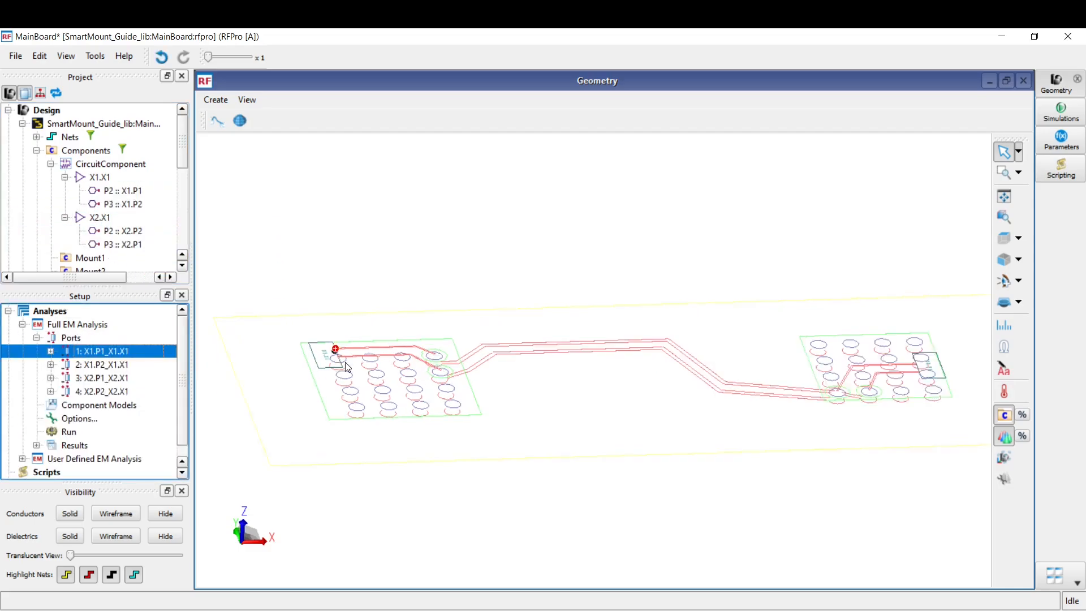
{"action": "left_click", "coordinate": [67, 383]}
{"action": "left_click", "coordinate": [108, 377]}
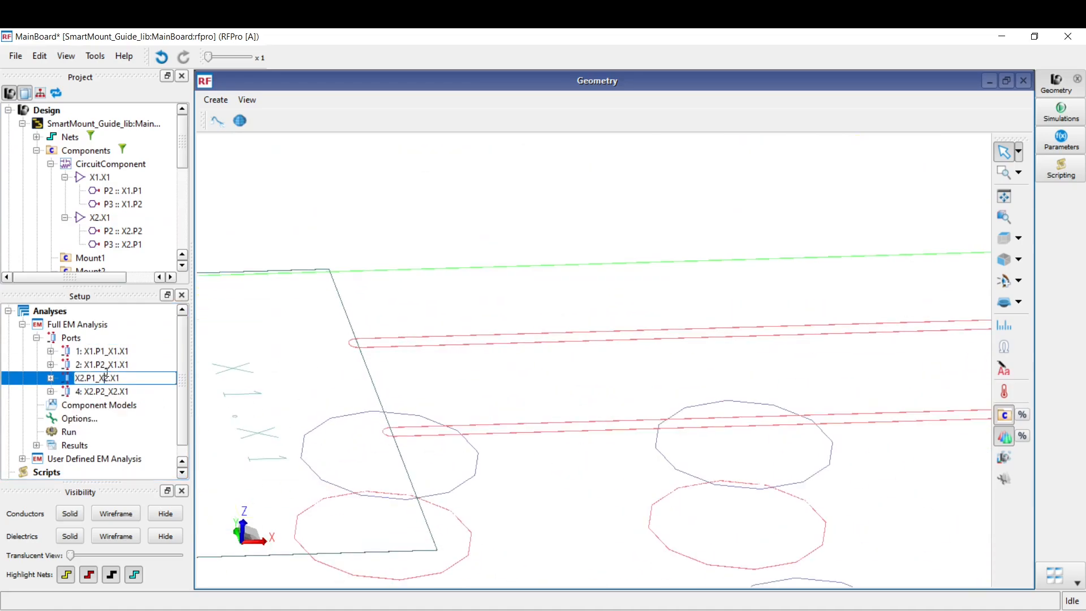
{"action": "left_click", "coordinate": [119, 358]}
{"action": "left_click", "coordinate": [115, 366]}
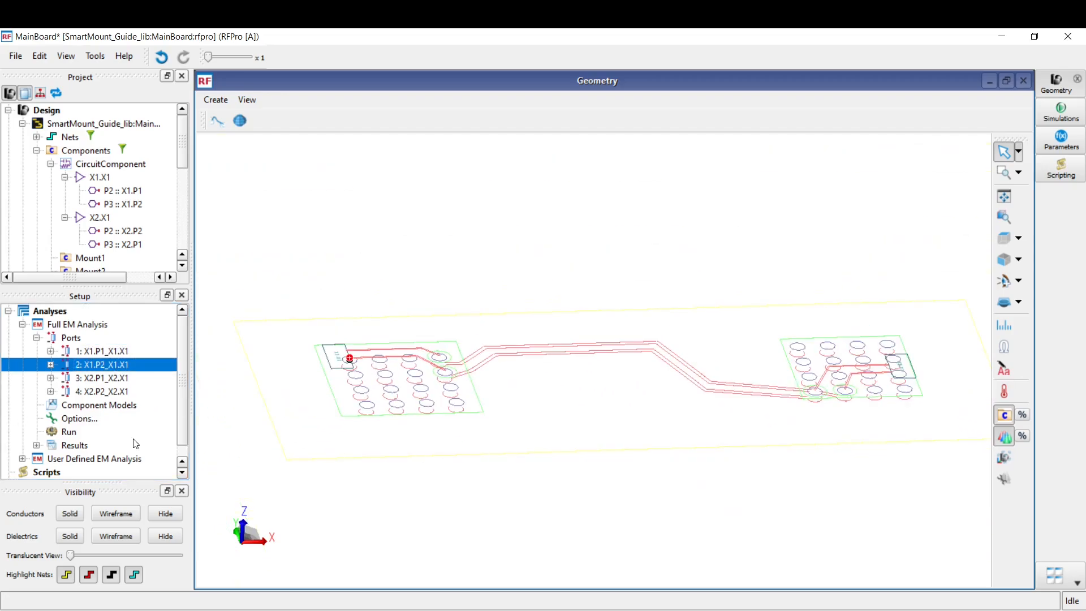
- Review the frequency plan and simulator preset in the Full EM Analysis options, and save the RFPro setup
{"action": "left_click", "coordinate": [188, 419]}
{"action": "double_click", "coordinate": [85, 419]}
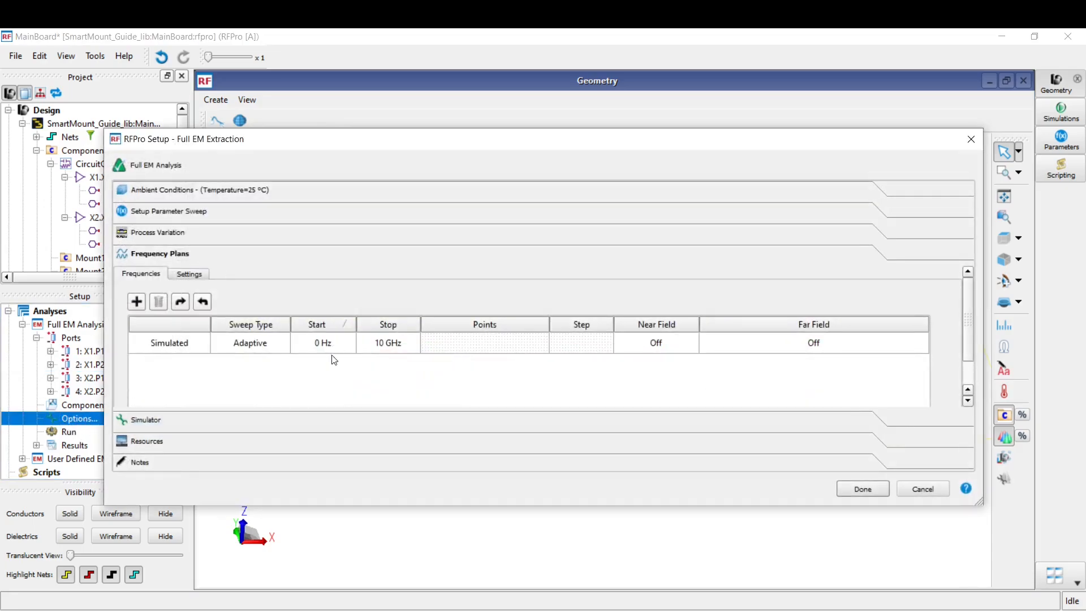
{"action": "left_click", "coordinate": [198, 420]}
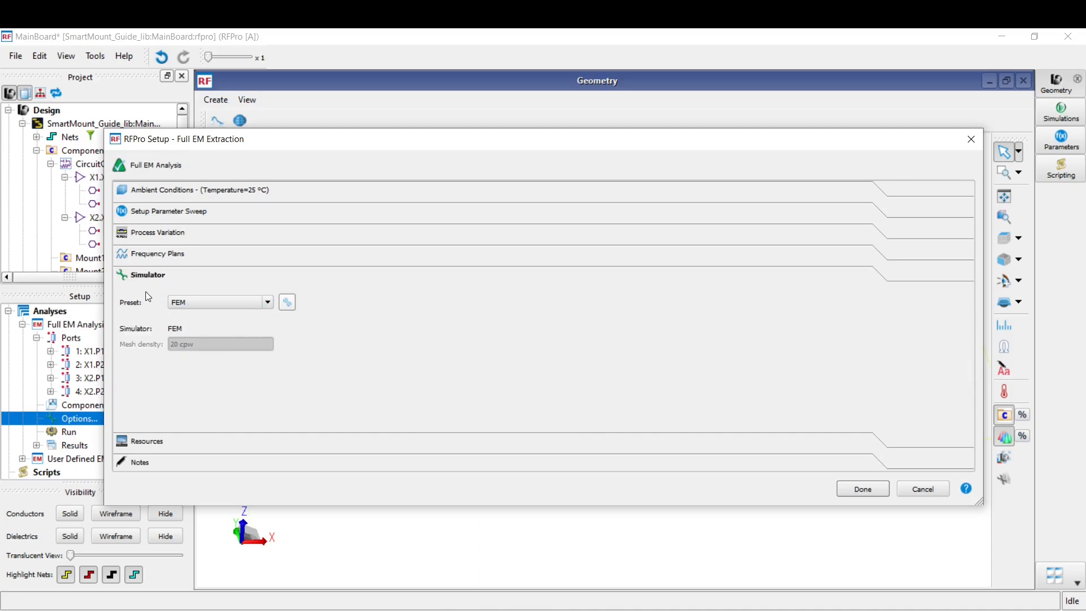
{"action": "left_click", "coordinate": [863, 489]}
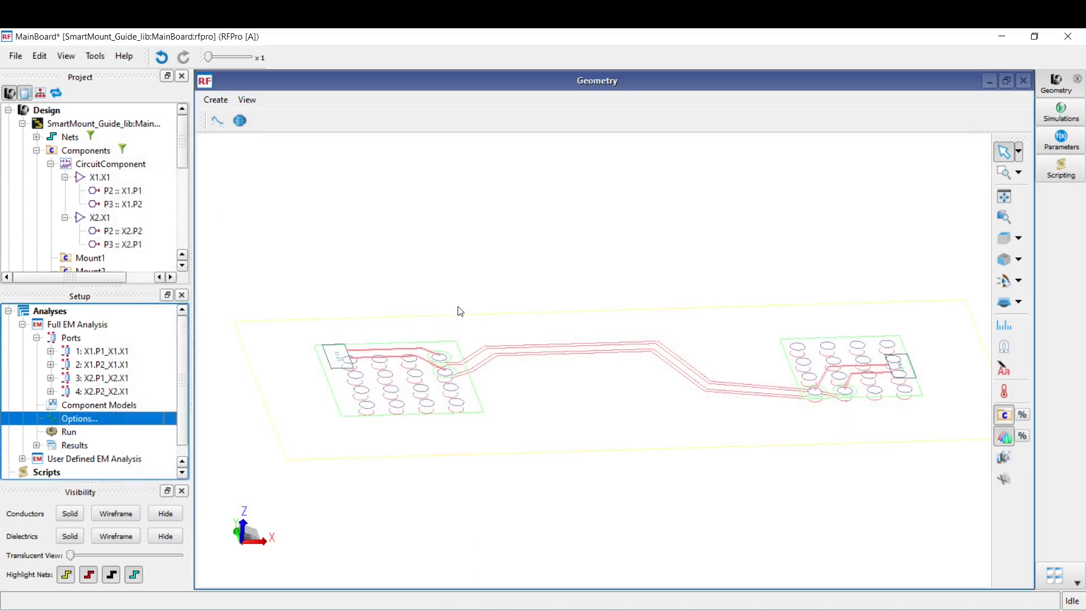
{"action": "left_click", "coordinate": [15, 56]}
{"action": "left_click", "coordinate": [33, 72]}
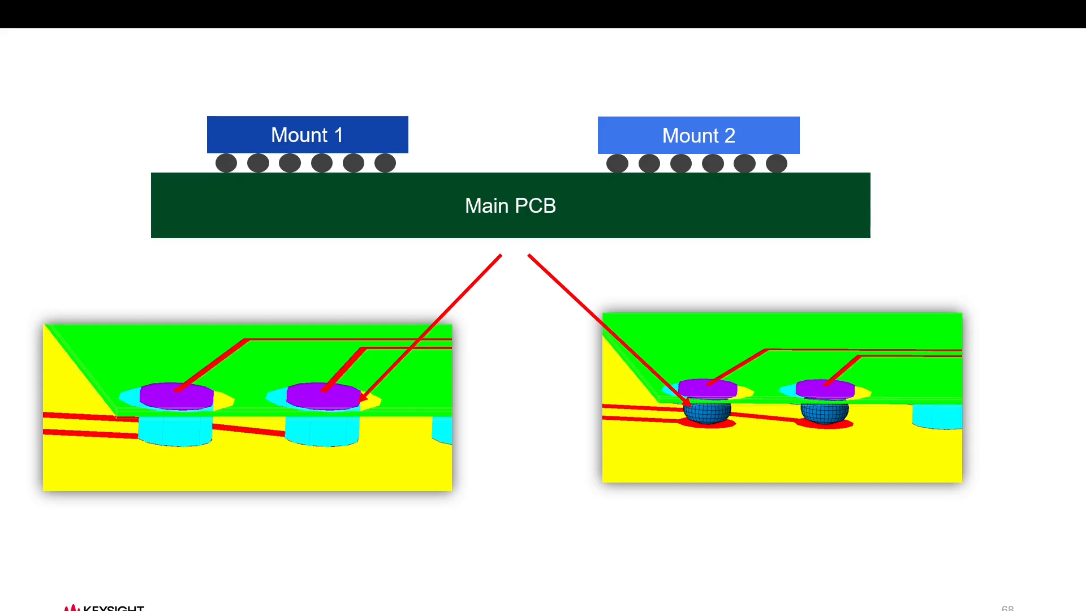